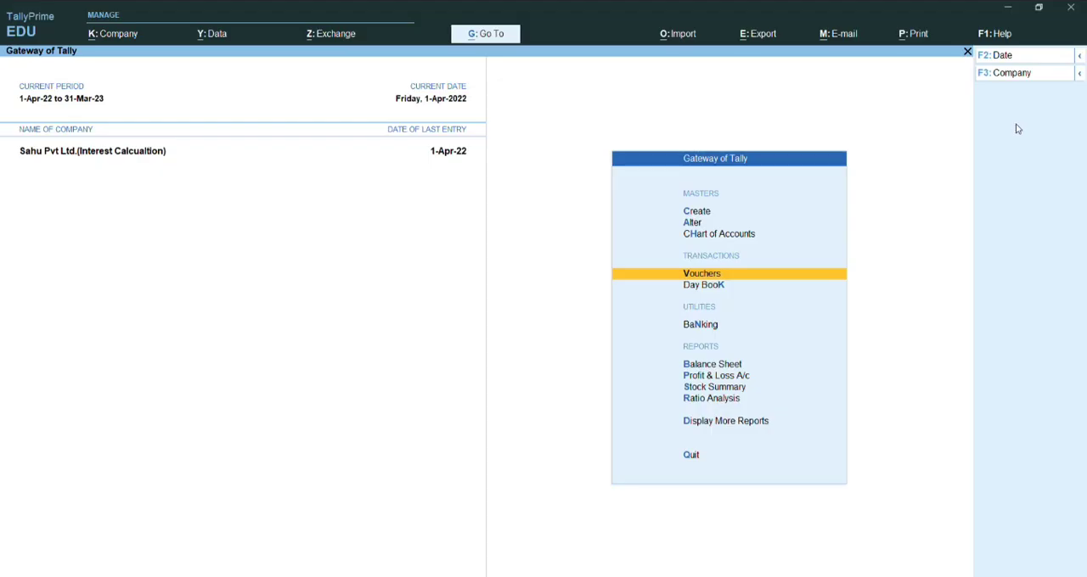
- Start a new sales voucher with reference number 04, dated 1-Apr-22
key(Return)
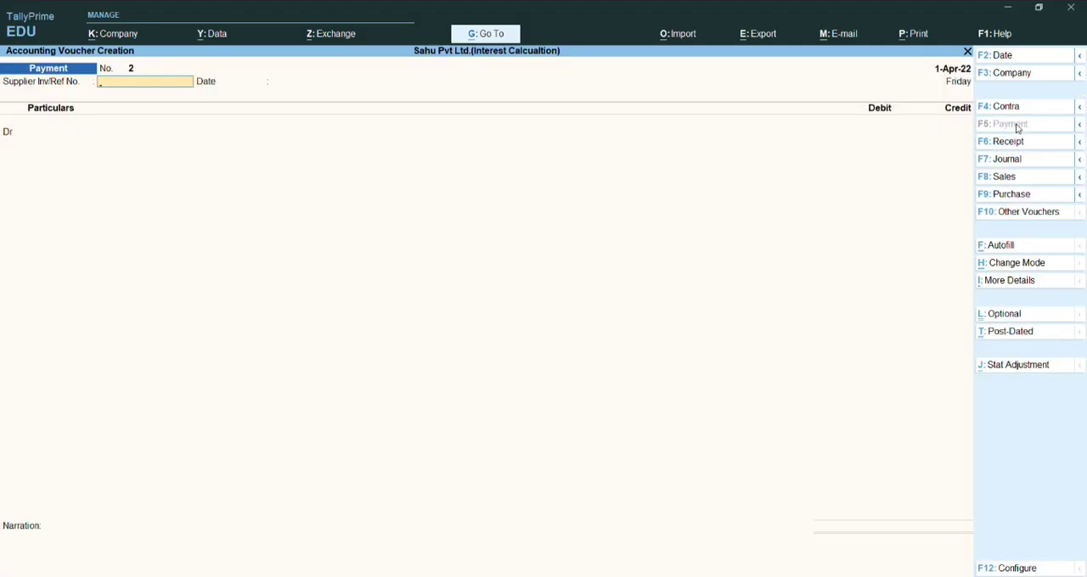
key(F8)
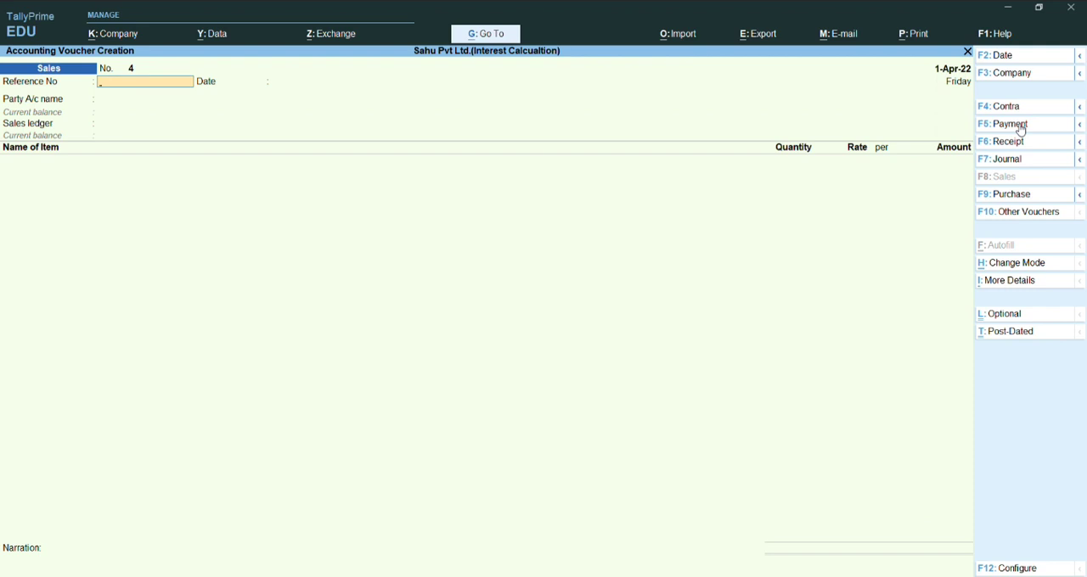
text(04)
key(Return)
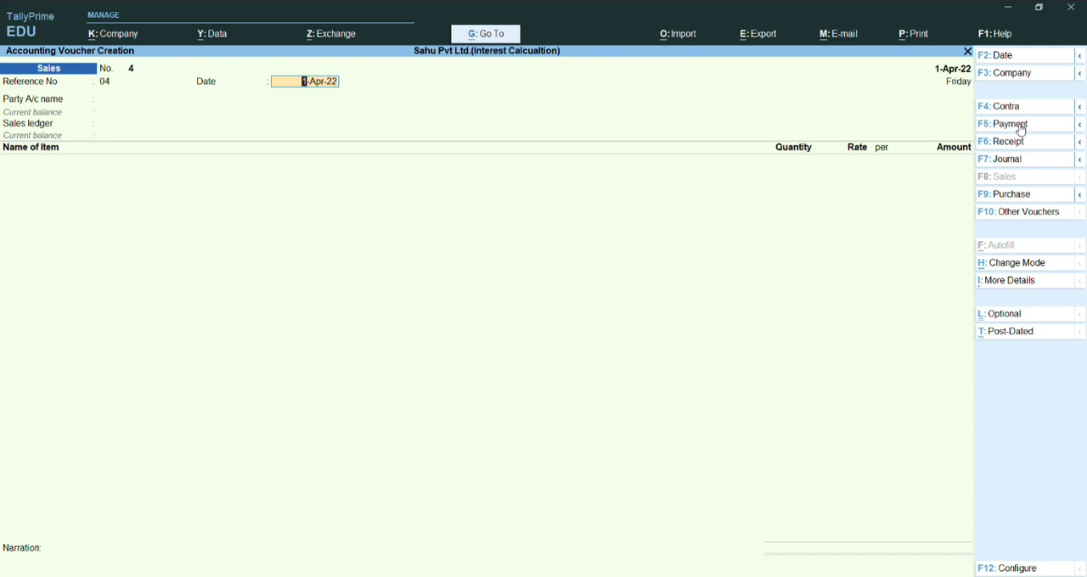
key(Return)
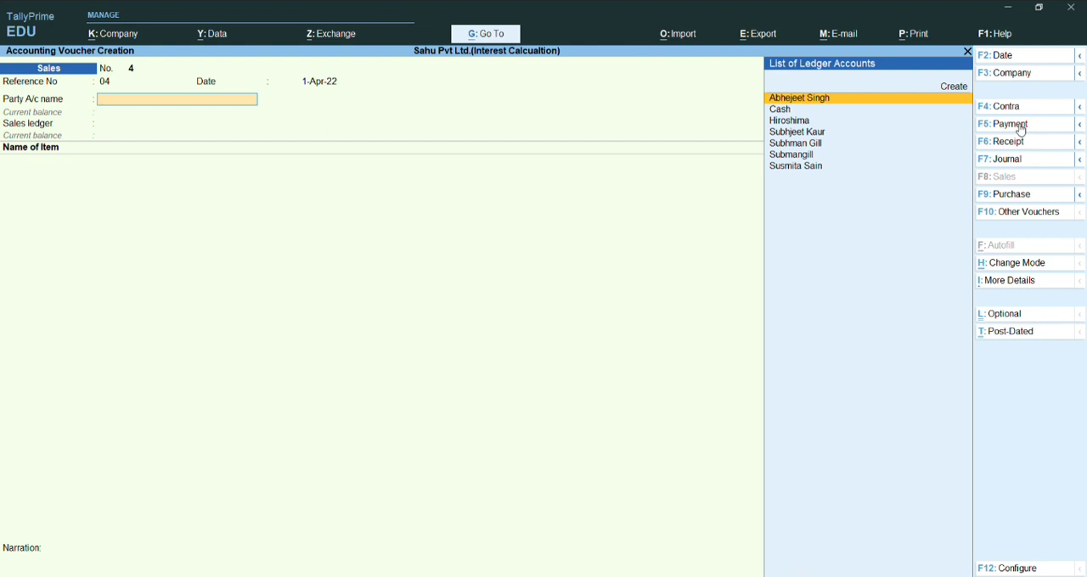
- Start a new party ledger from the voucher and enter the customer's full name, leaving the alias blank
key(alt)
key(alt+c)
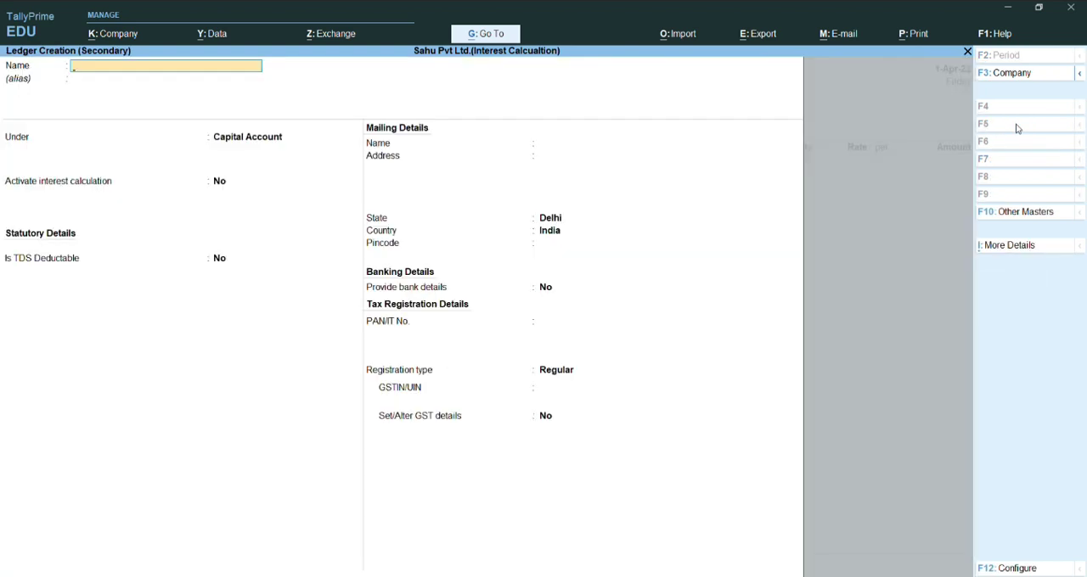
text(Mr)
text(. Ritesh Desh)
text(mu,)
text(kh)
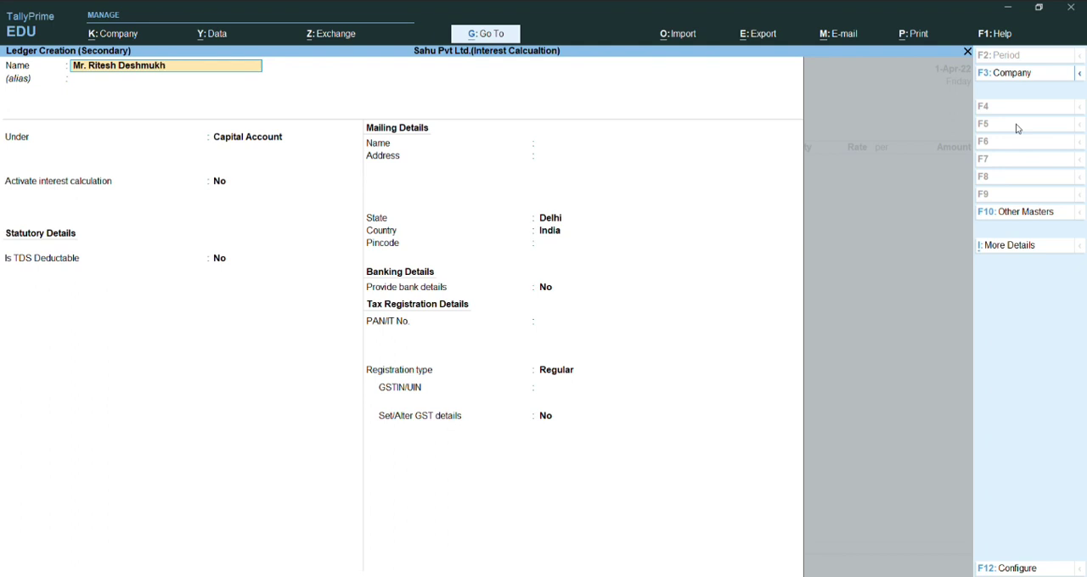
key(Return)
key(Return)
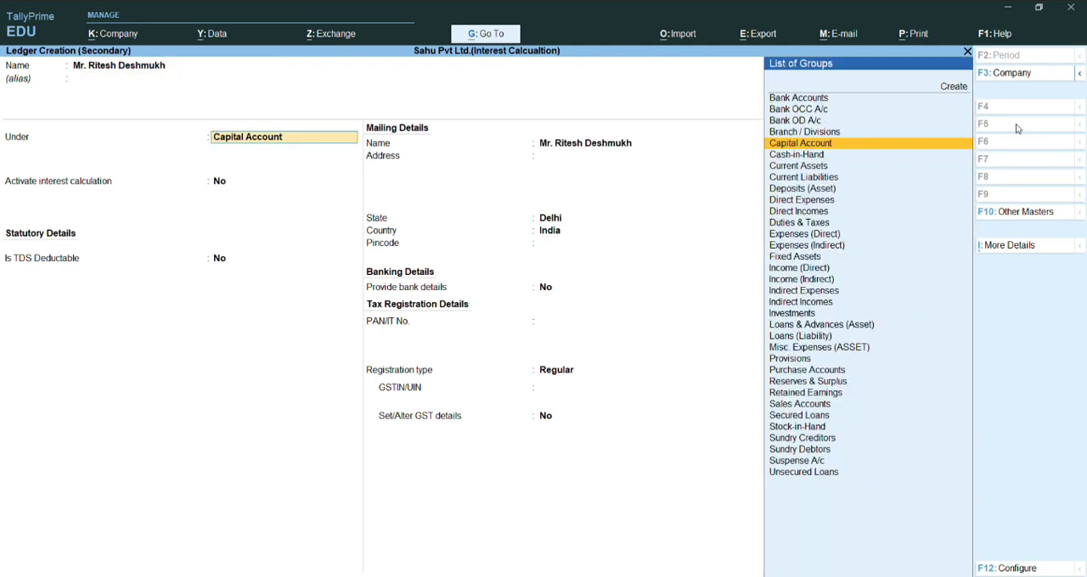
- Place the new customer ledger under Sundry Debtors and save it
text(Sundry)
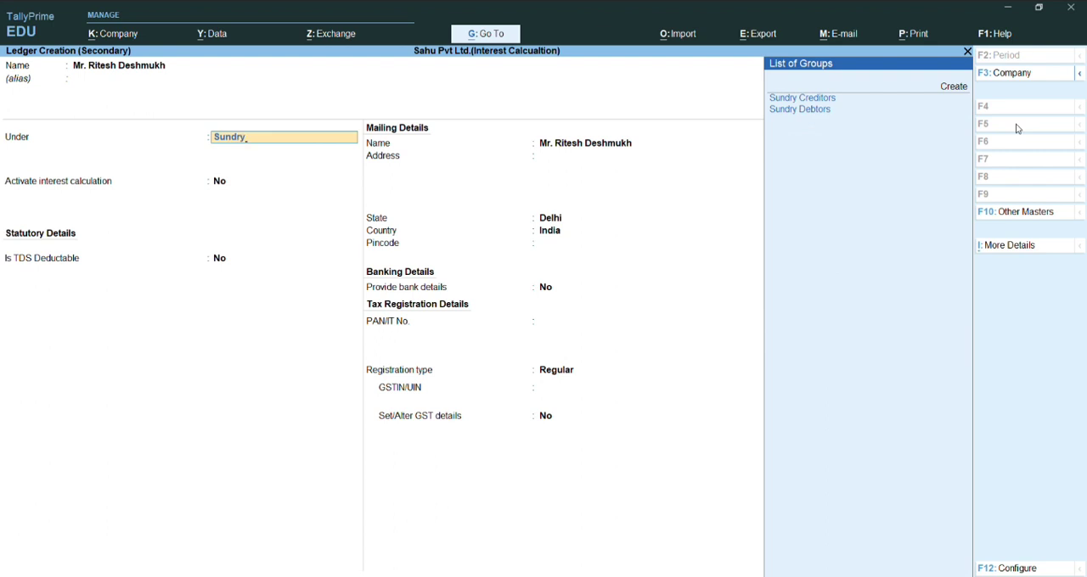
key(Down)
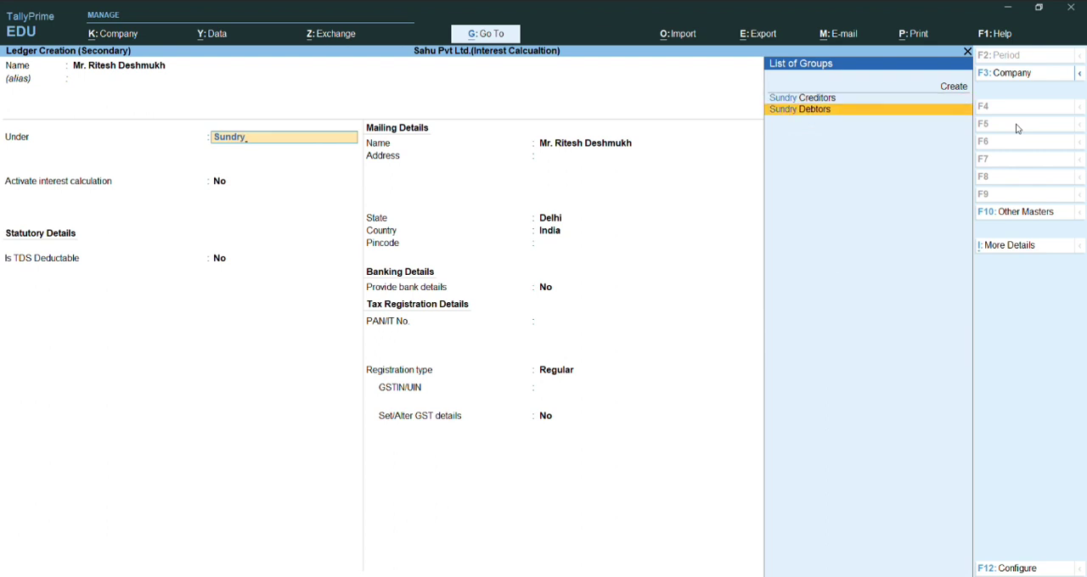
key(Return)
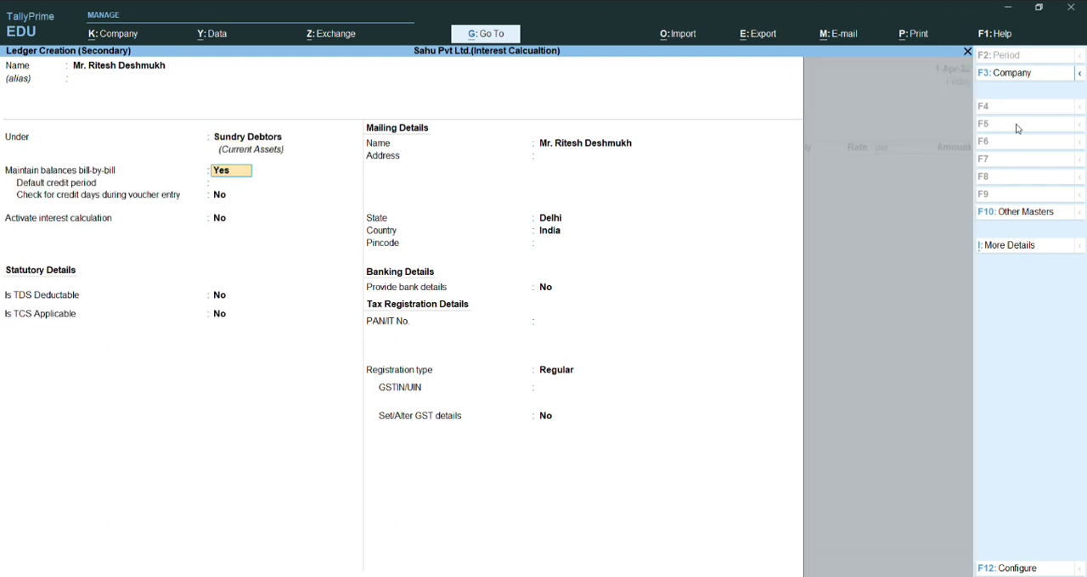
key(ctrl+a)
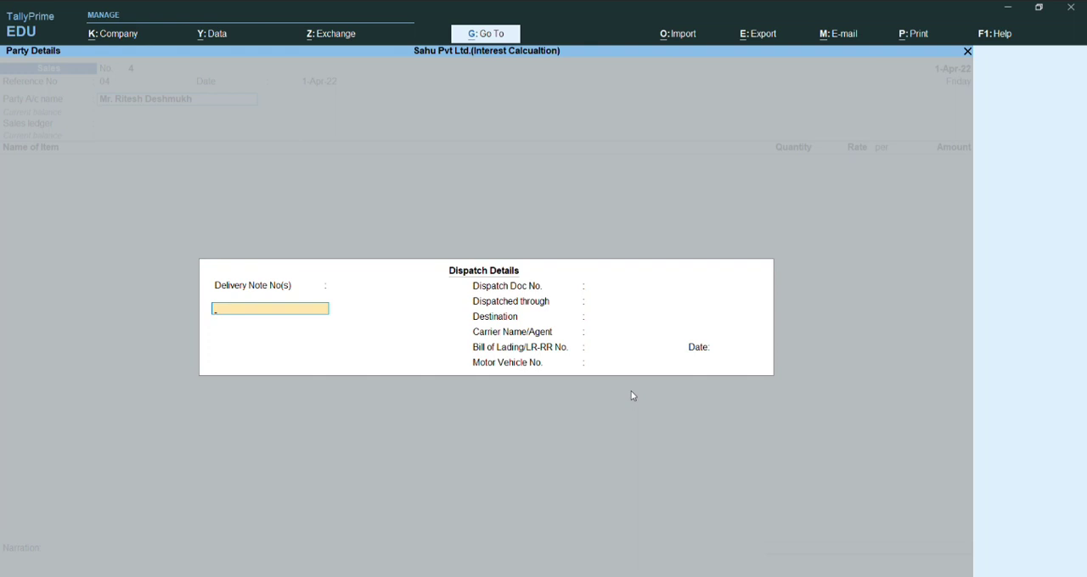
- Accept the dispatch and party details with their defaults and choose Sales as the voucher's sales ledger
key(ctrl+a)
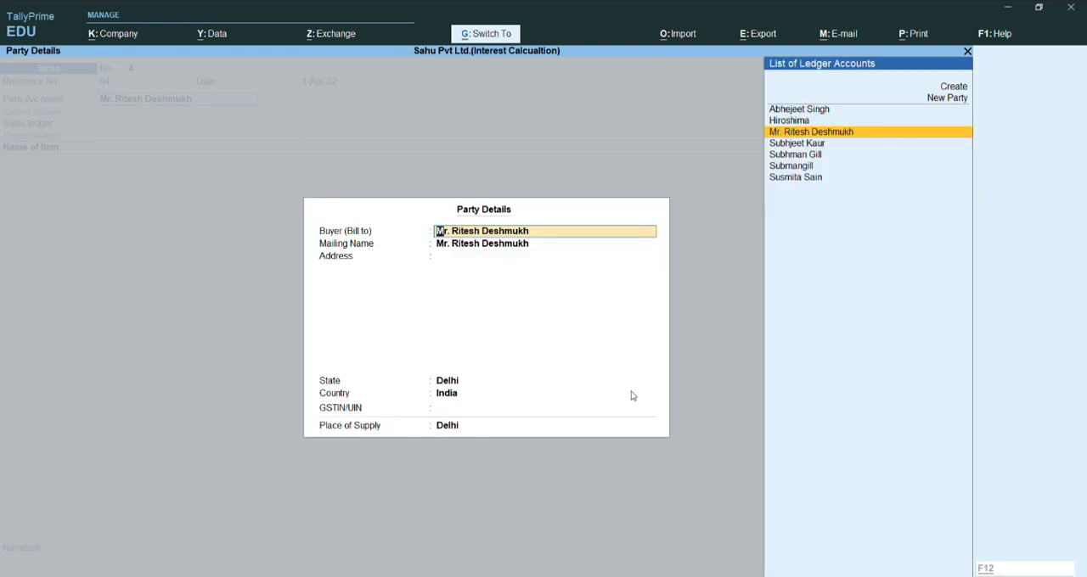
key(ctrl+a)
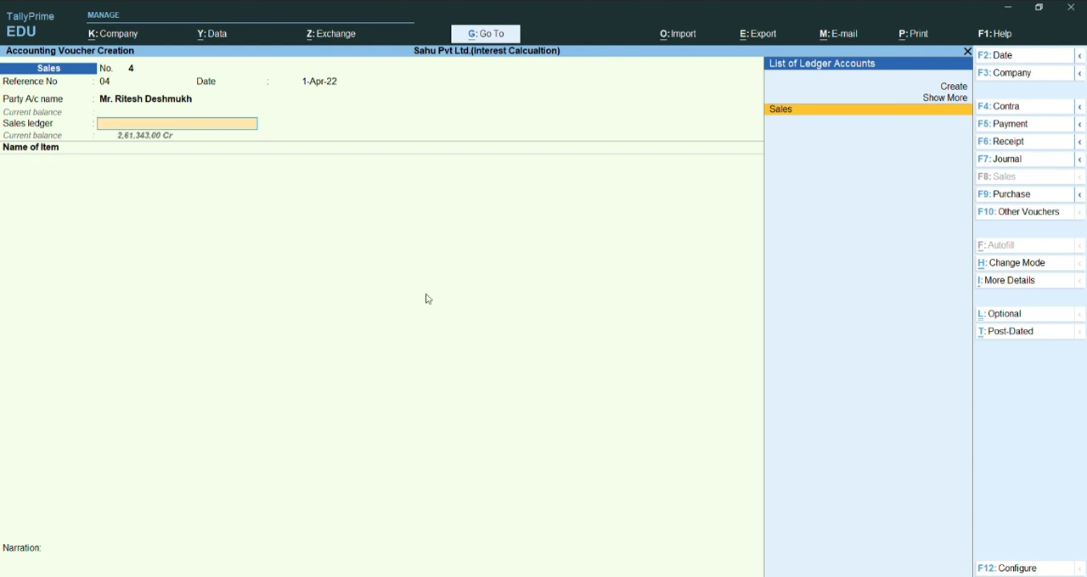
key(Return)
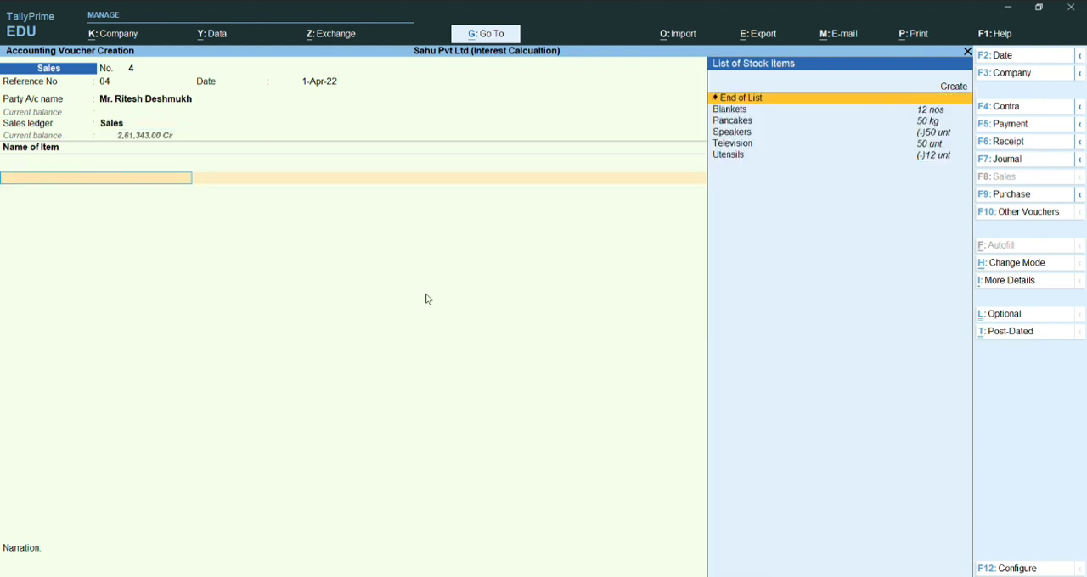
- Open the Sales ledger's master to review its settings and return to the voucher's item entry
key(BackSpace)
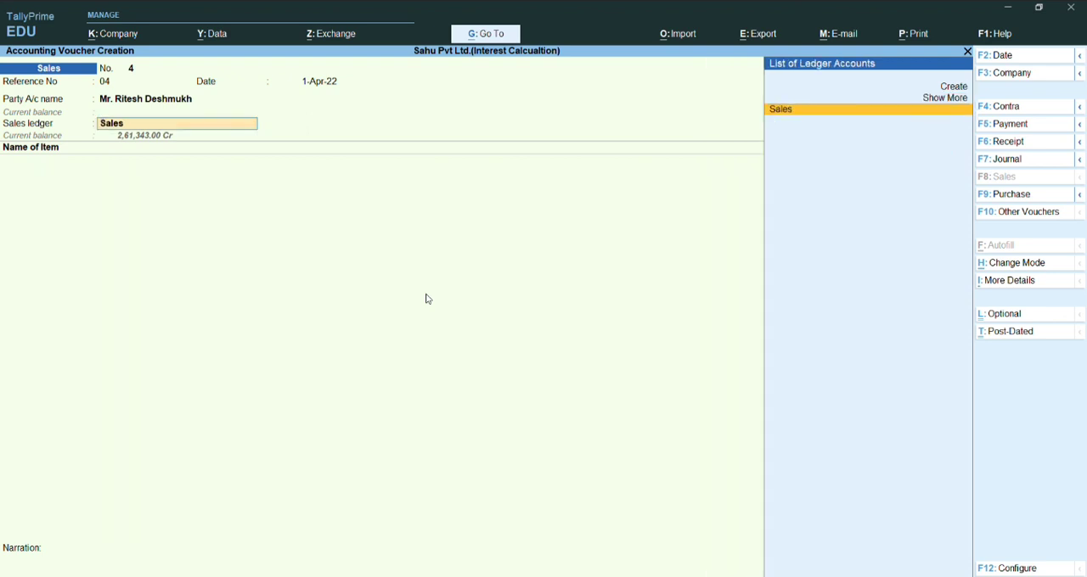
key(ctrl)
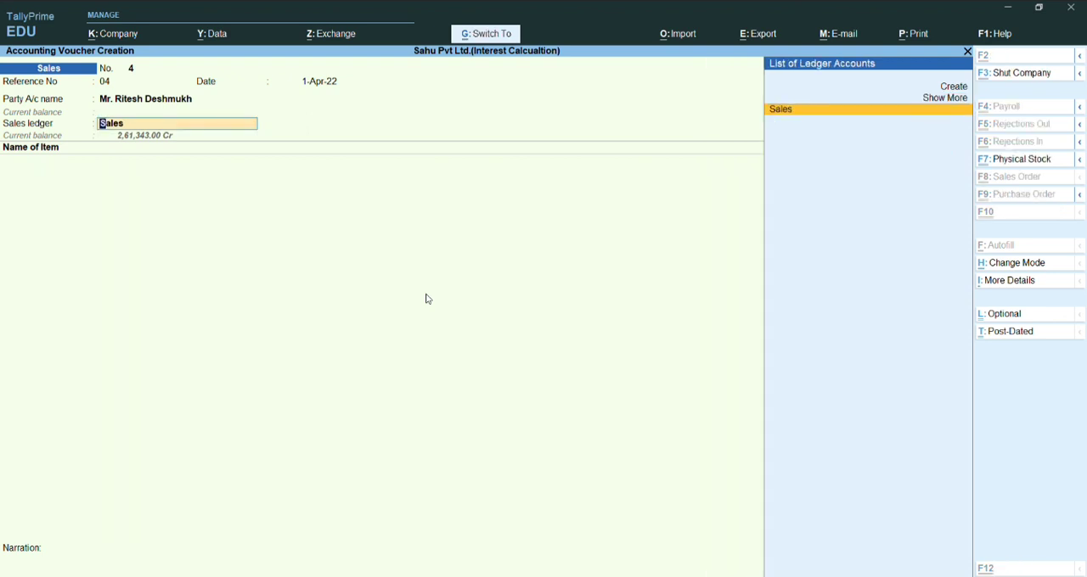
key(ctrl+Return)
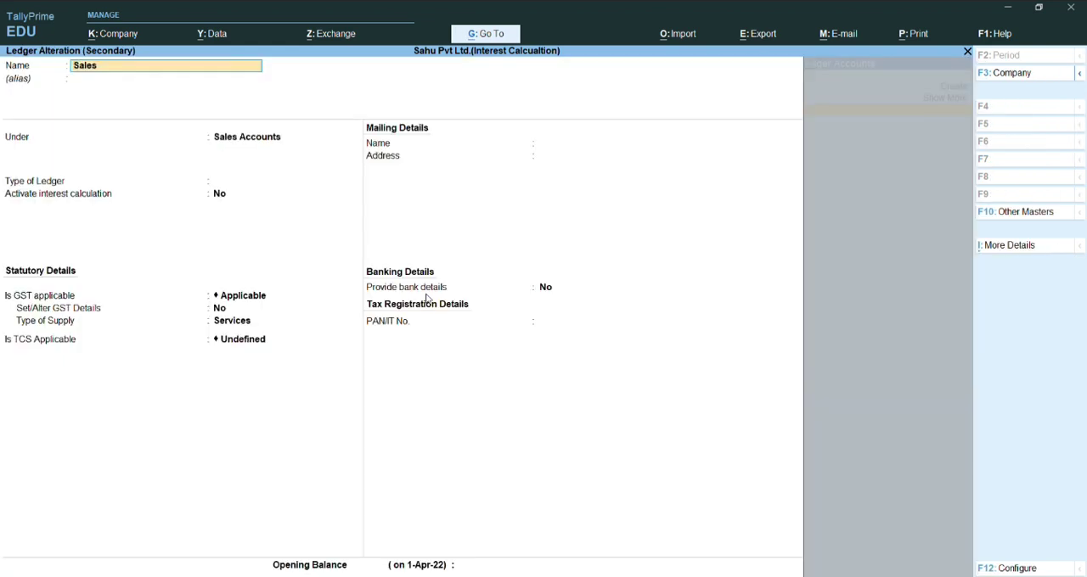
key(ctrl)
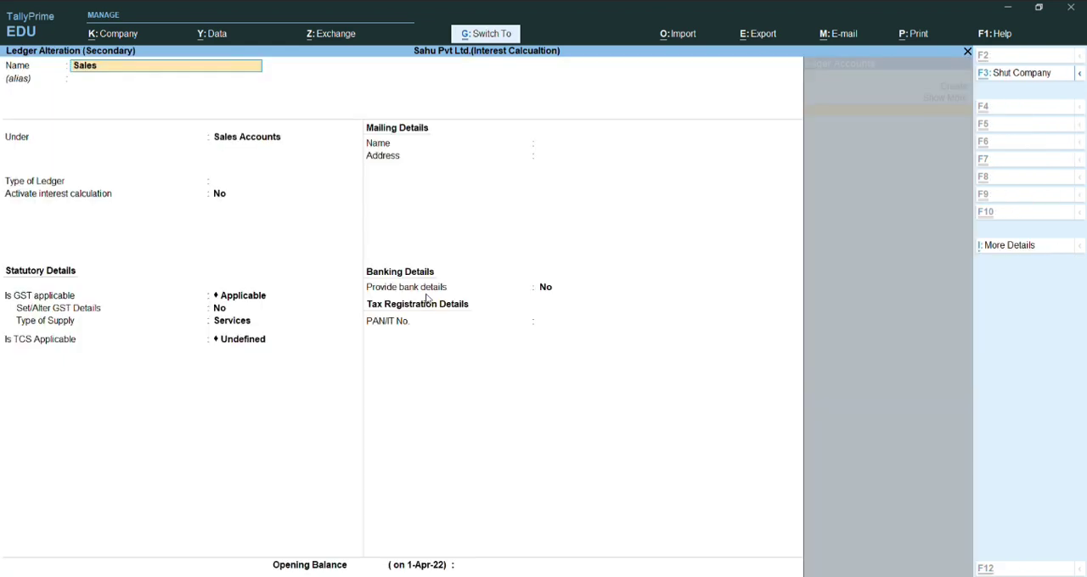
key(ctrl+a)
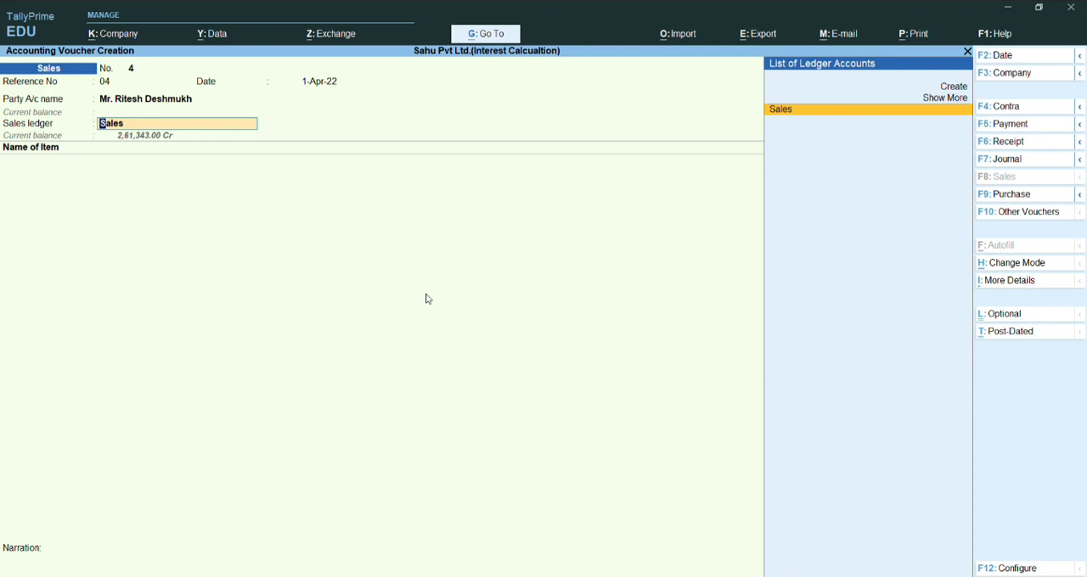
key(Return)
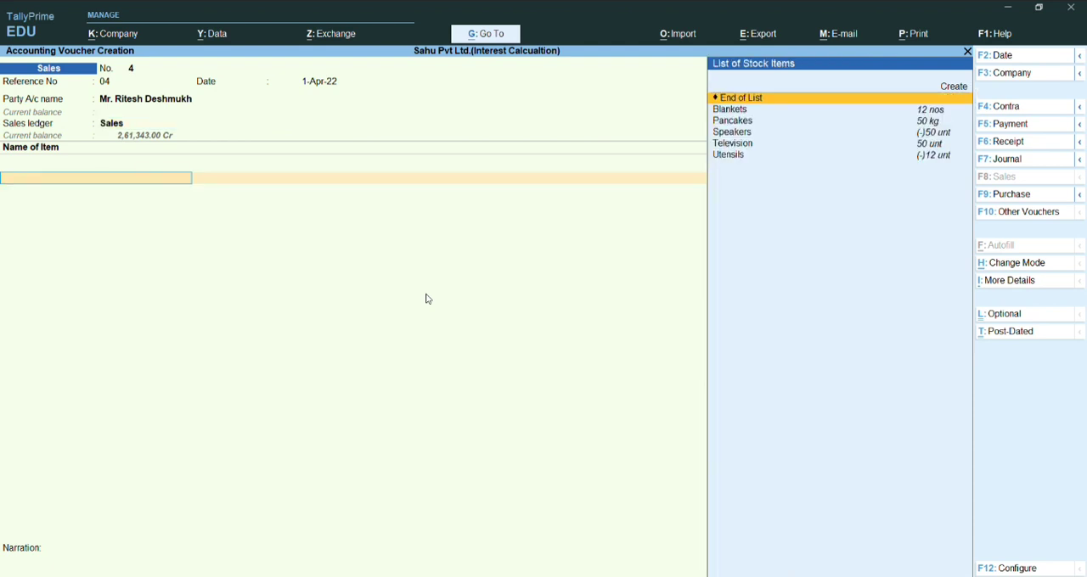
key(ctrl+h)
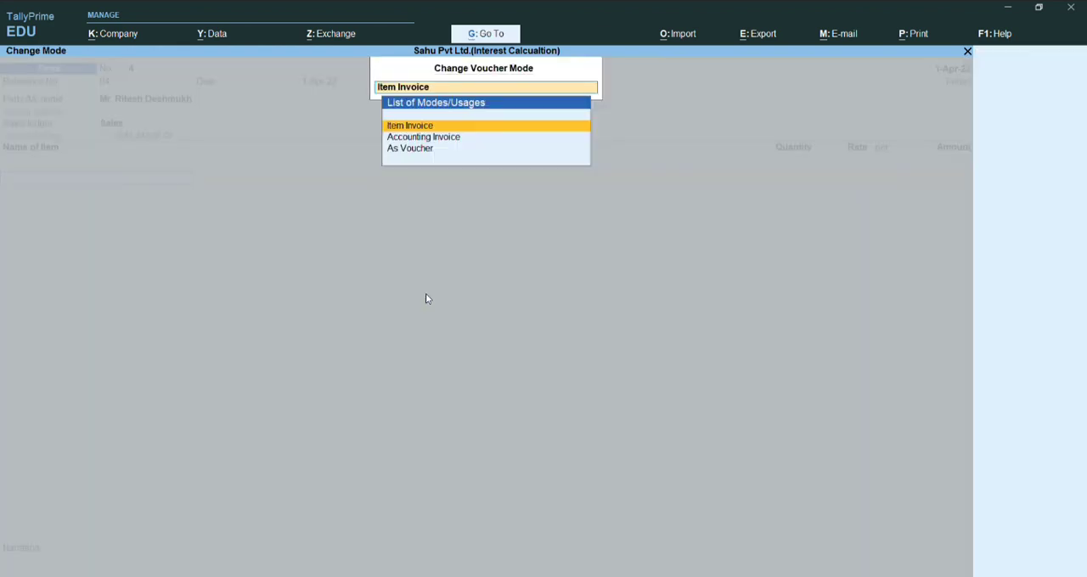
key(Down)
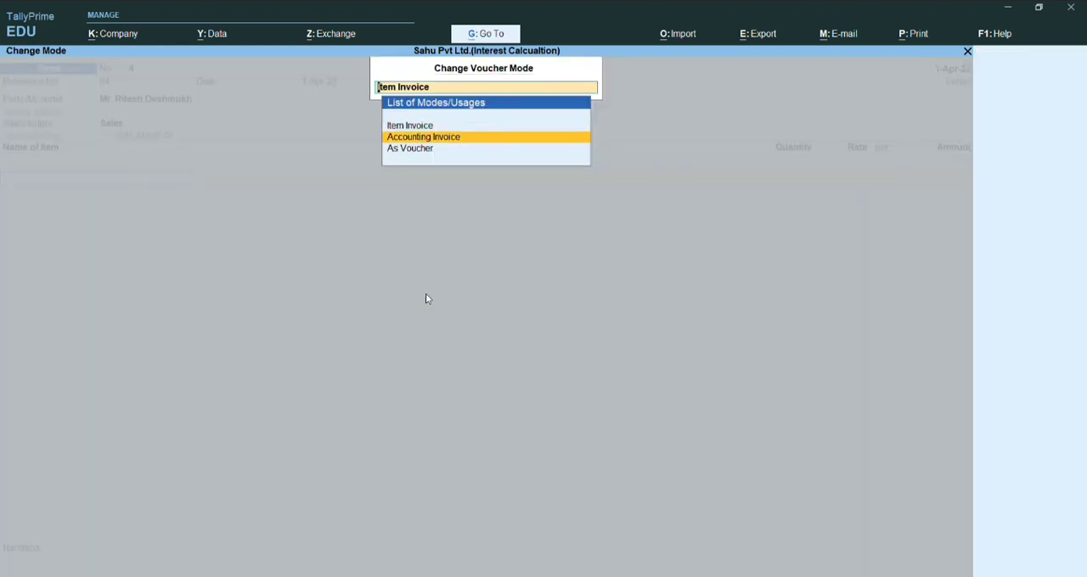
key(Return)
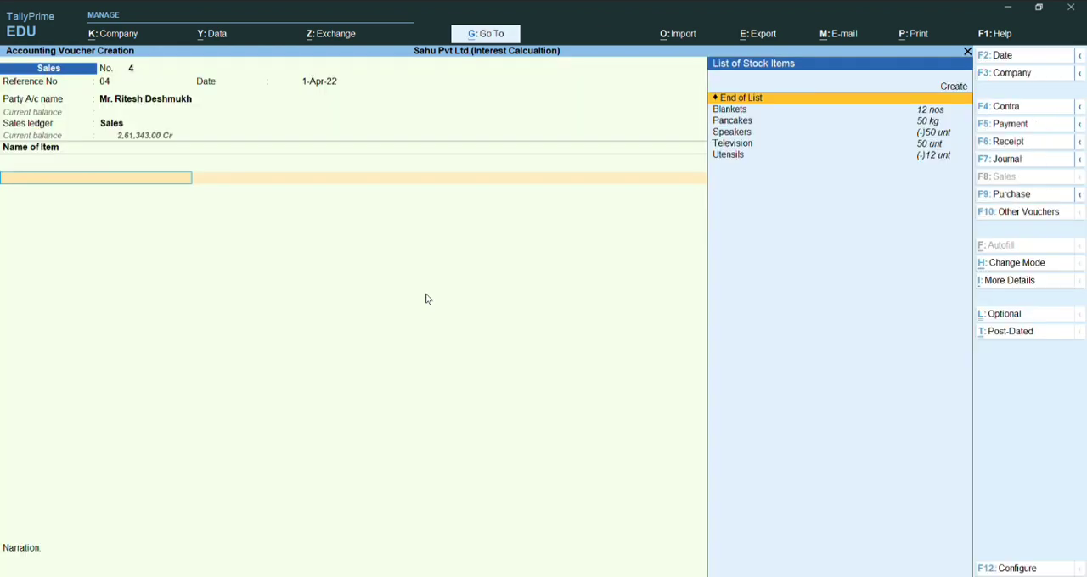
key(ctrl+h)
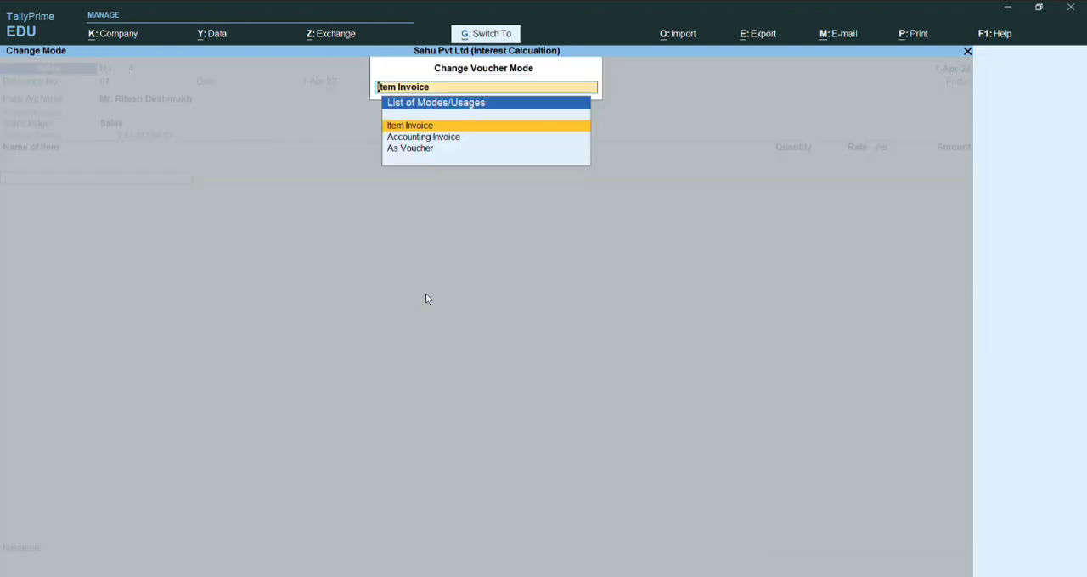
key(Return)
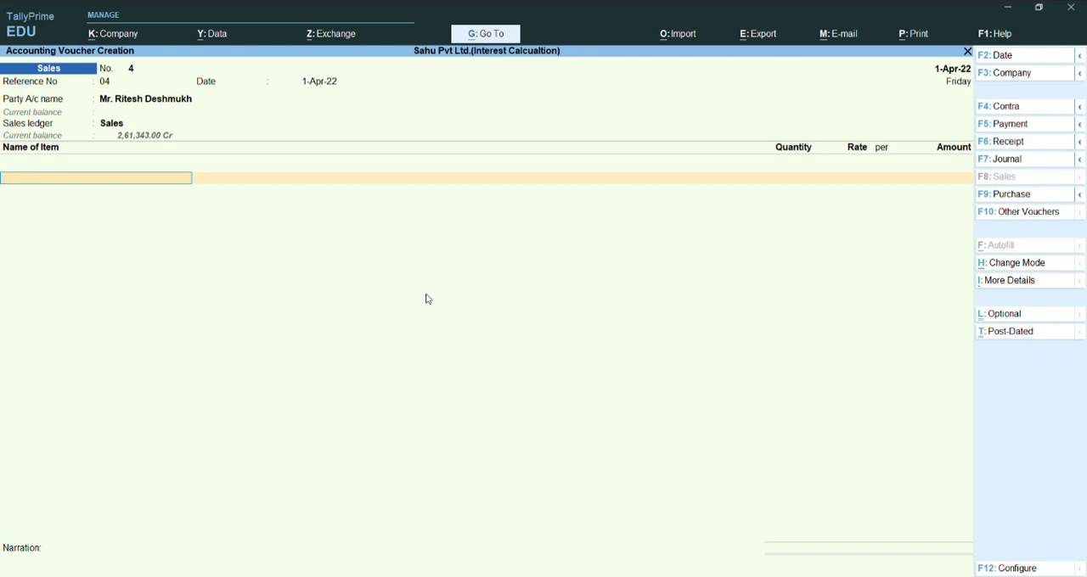
- Start a new stock item named Blanket under Primary with unt as its unit of measure
key(alt+c)
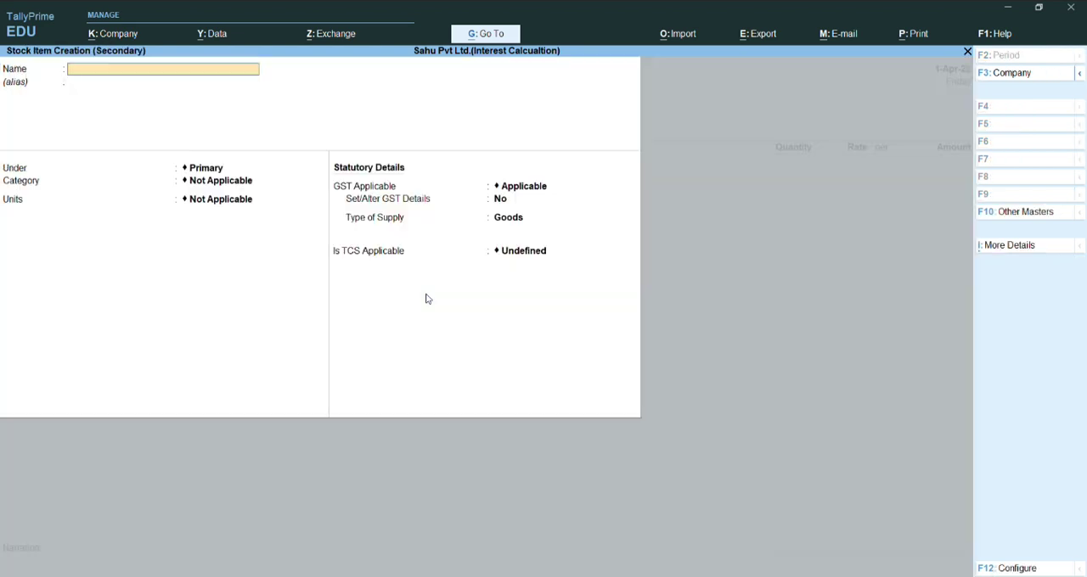
text(Blanket)
key(Return)
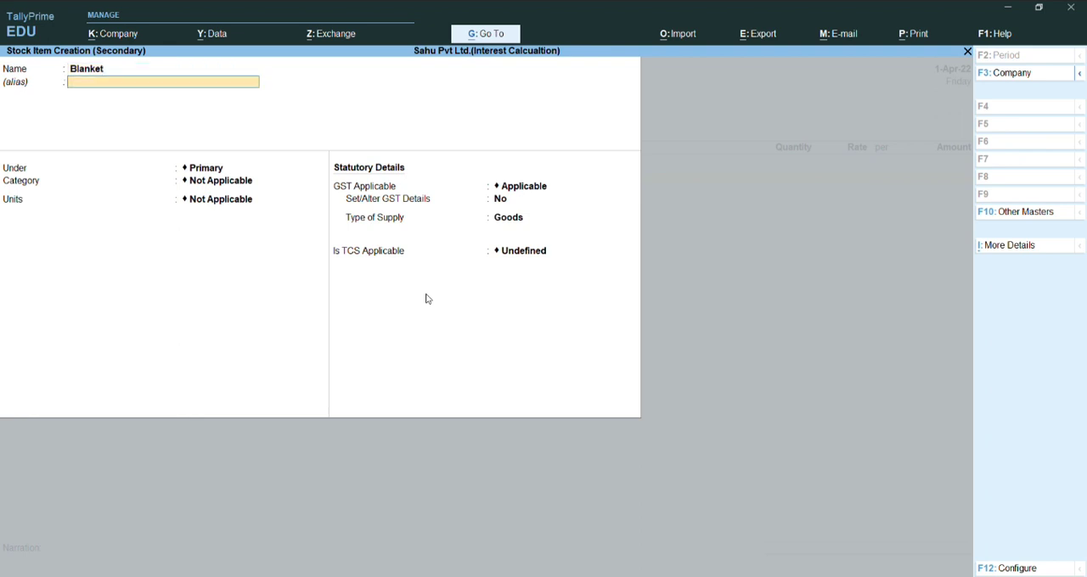
key(Return)
key(Return)
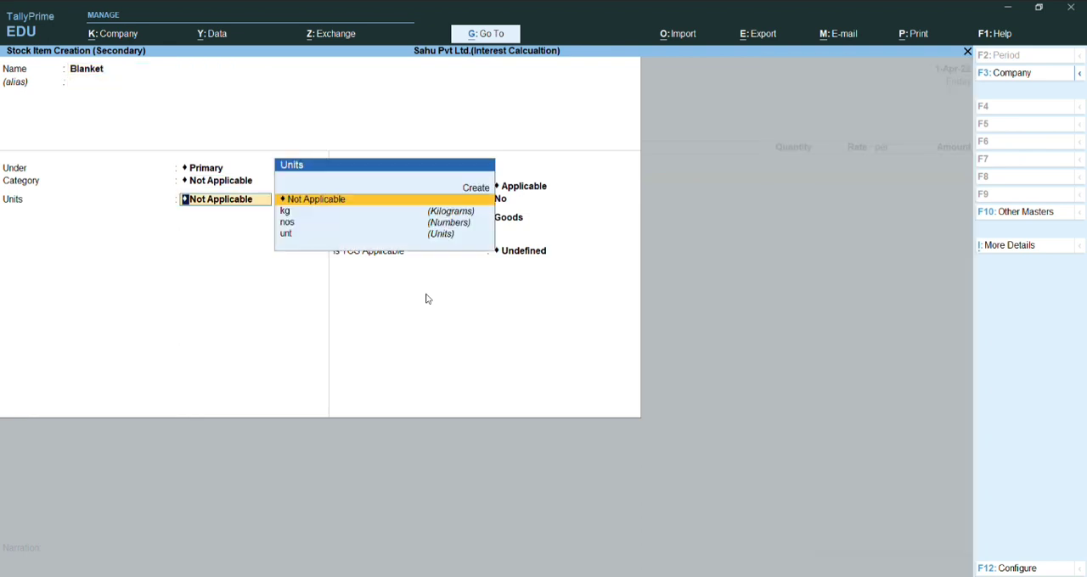
key(Down)
key(Down)
key(Down)
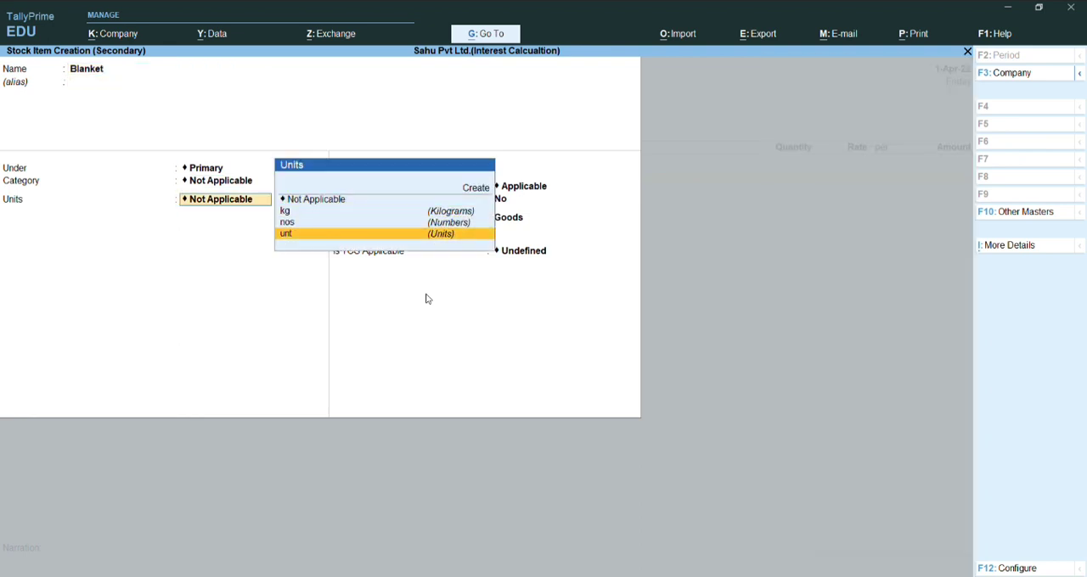
key(Return)
key(Return)
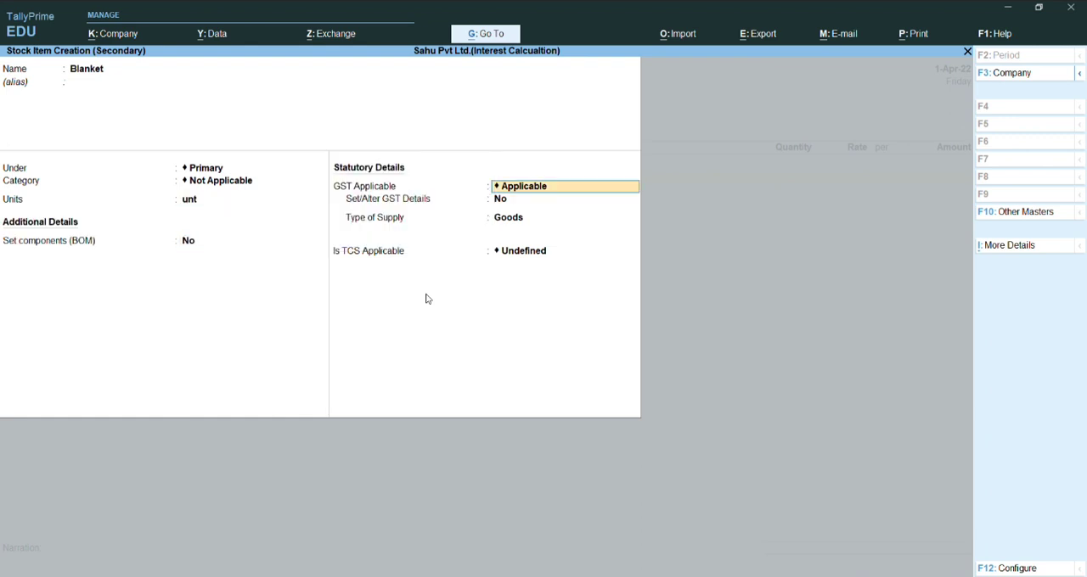
- Set GST to Not Applicable for the Blanket stock item and save it
key(Down)
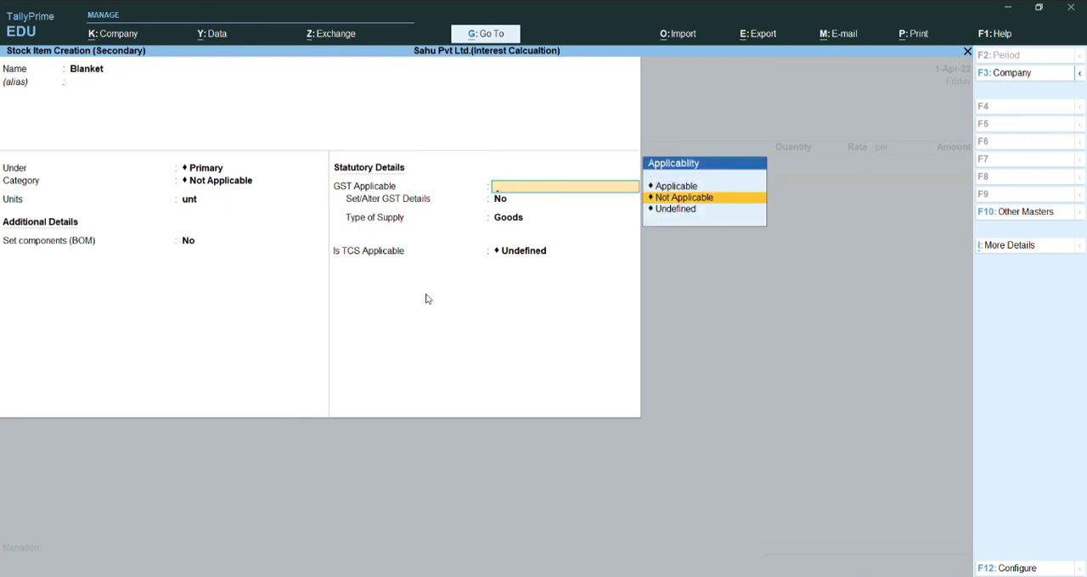
key(Return)
key(ctrl+a)
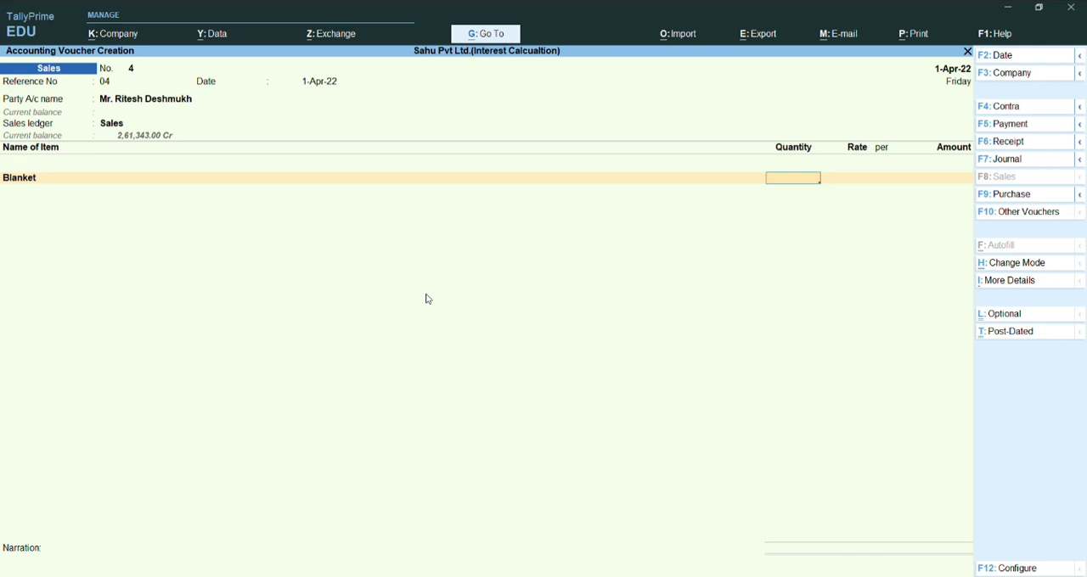
- Fill in the Blanket line of the sales voucher with a quantity of 400 at a rate of 680 per unt
text(4000)
key(BackSpace)
key(Return)
key(Return)
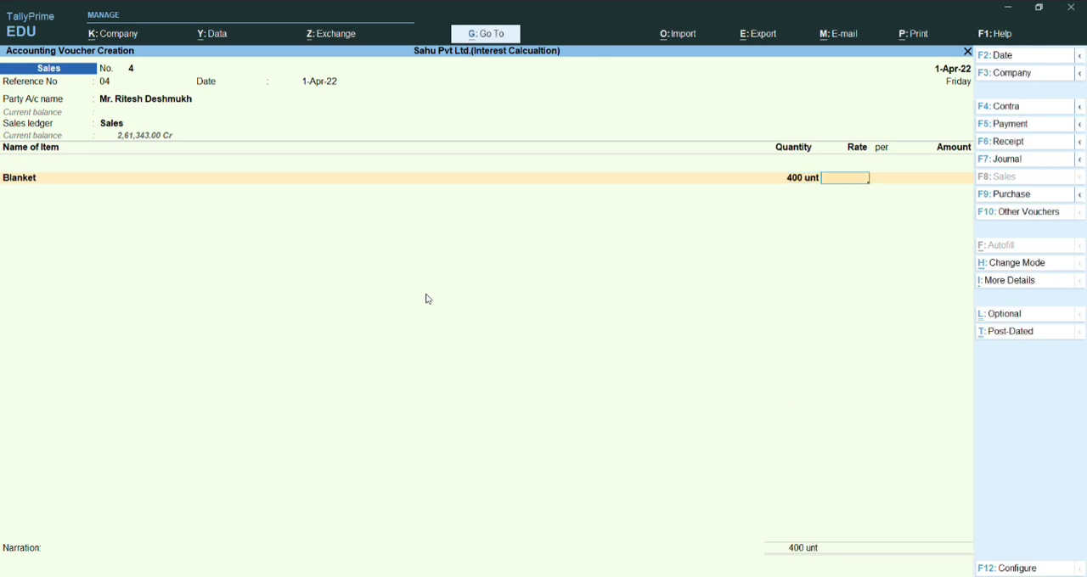
text(680)
key(Return)
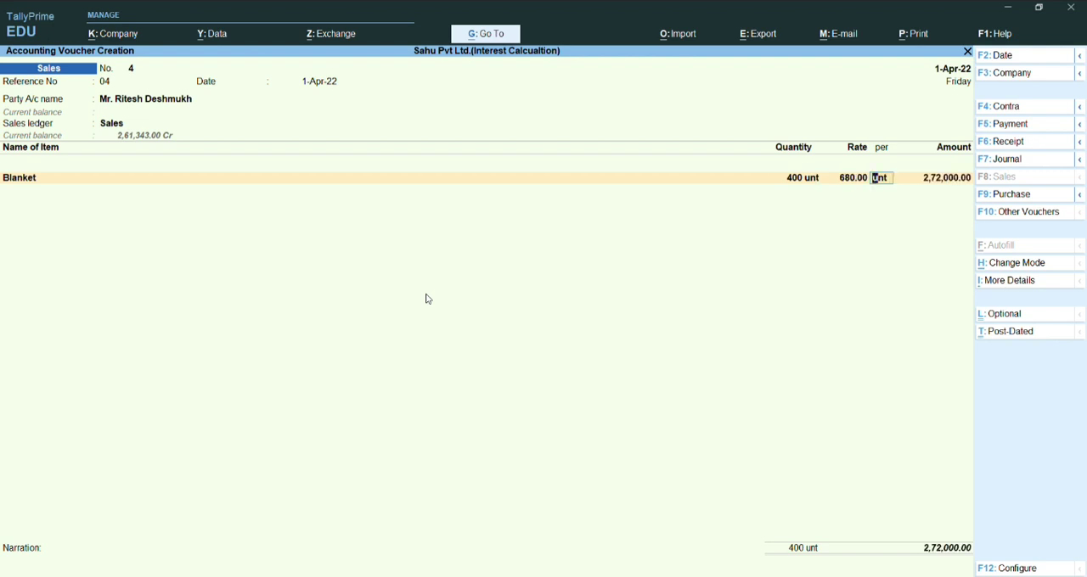
key(BackSpace)
key(BackSpace)
key(Return)
key(Return)
key(Return)
key(Return)
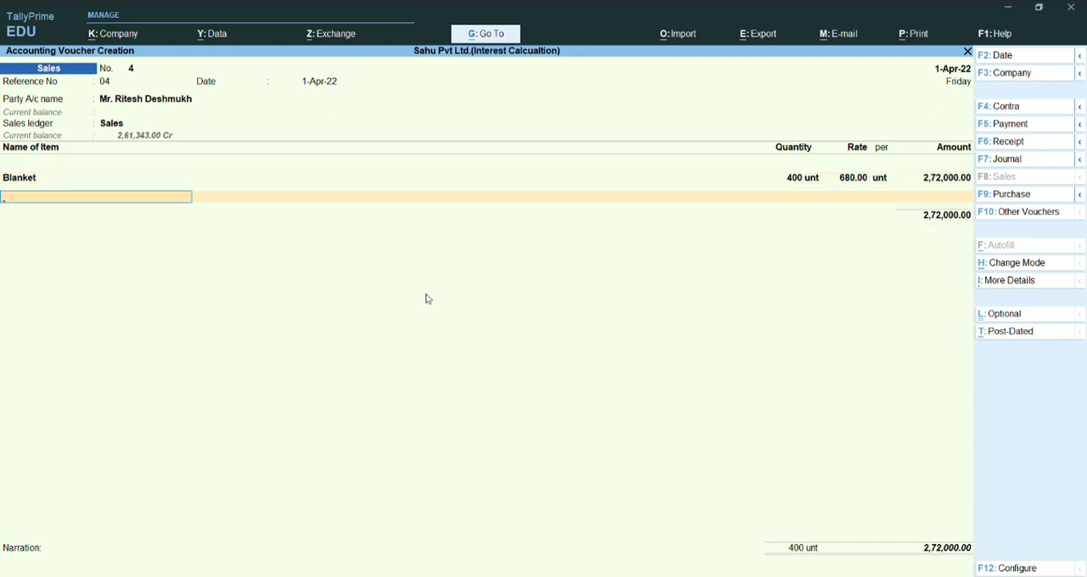
- Start a new stock item named Quilt under Primary with nos as its unit of measure
key(alt+c)
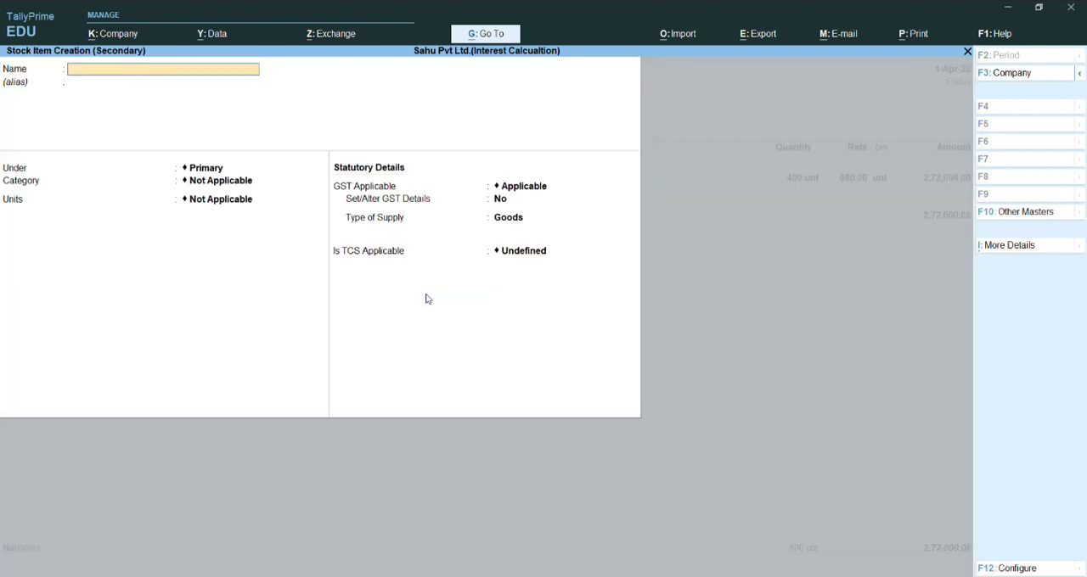
text(Quilt)
key(Return)
key(Return)
key(Return)
key(Return)
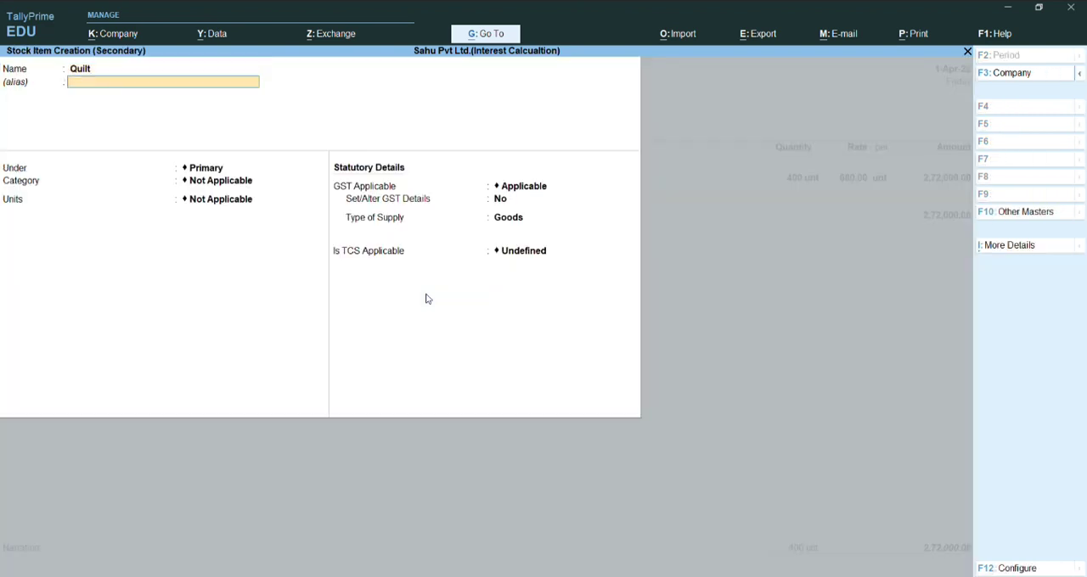
key(Down)
key(Down)
key(Down)
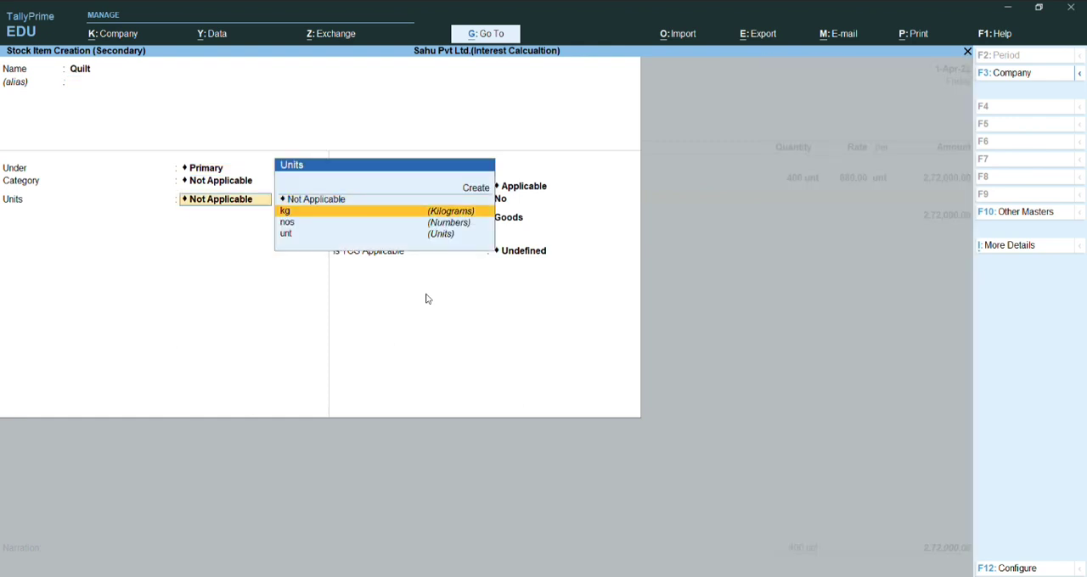
key(Up)
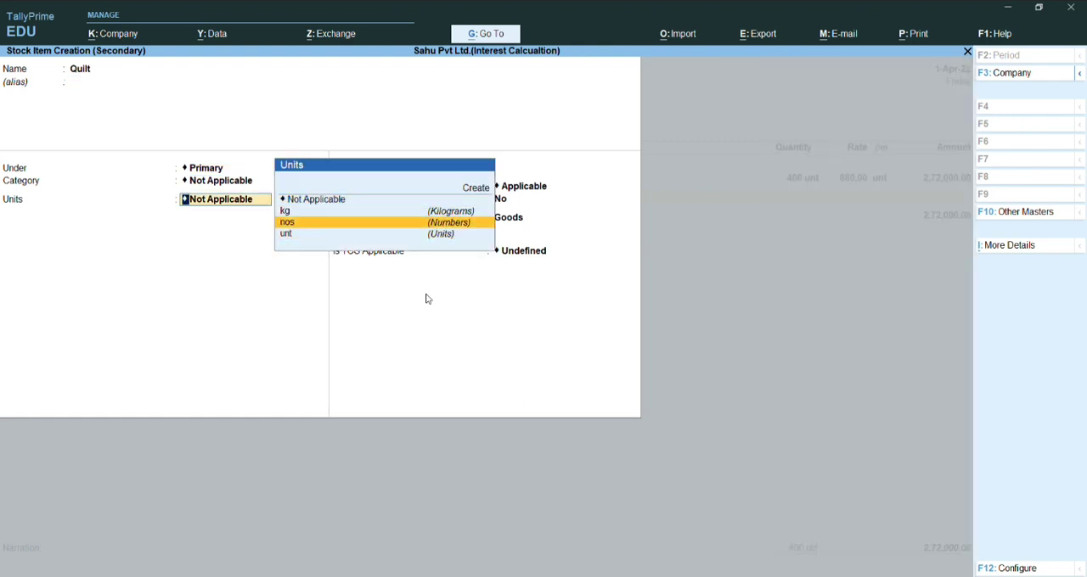
key(Return)
- Set GST to Not Applicable for the Quilt stock item and save it
key(Return)
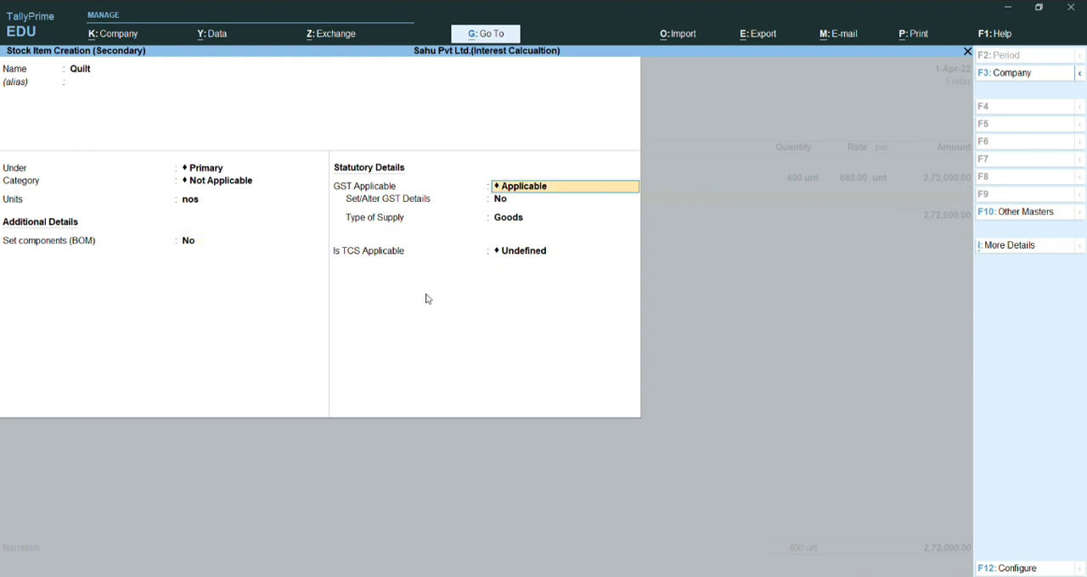
key(Down)
key(Return)
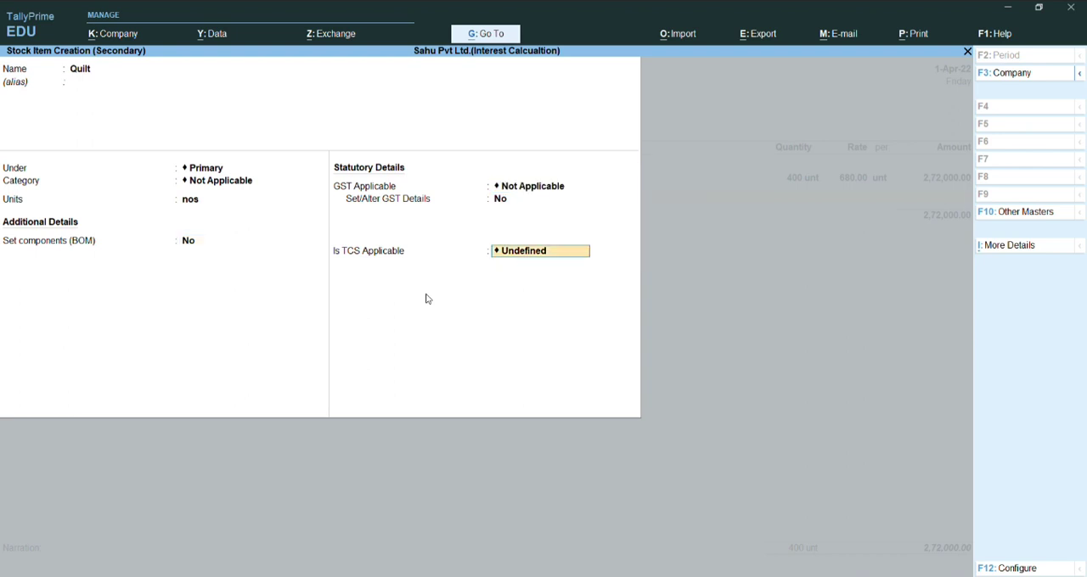
key(ctrl+a)
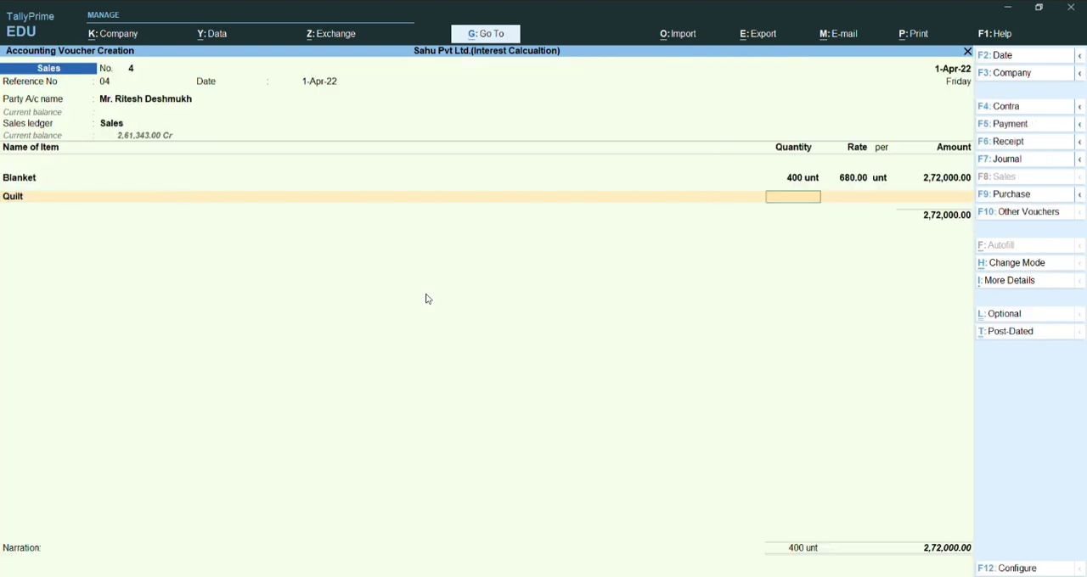
- Enter a quantity of 200 Nos. for the Quilt line of the sales voucher
text(150)
key(BackSpace)
key(BackSpace)
key(BackSpace)
text(200)
key(Return)
key(Return)
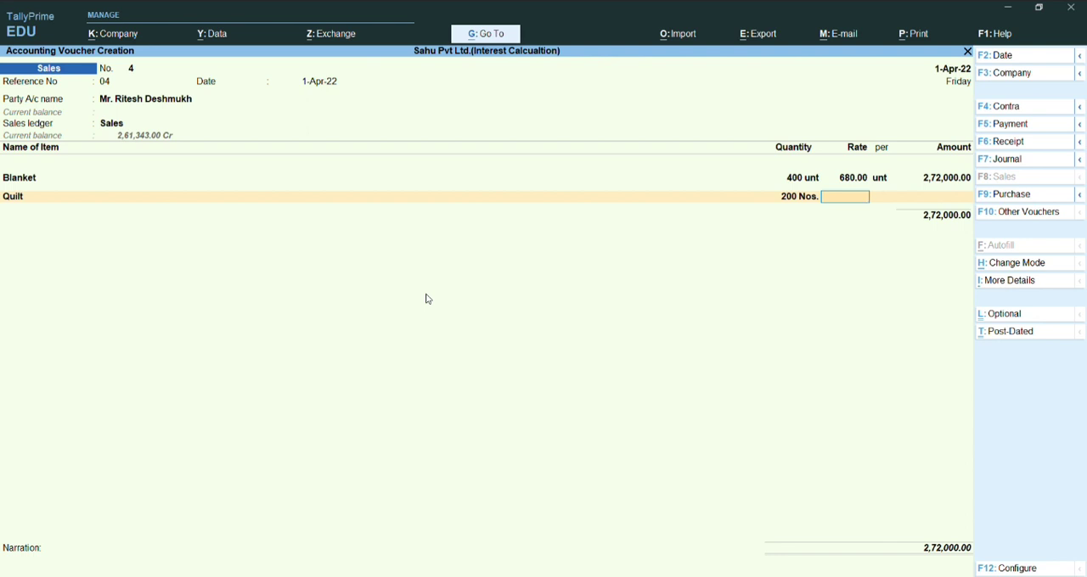
- Set the Quilt rate to 750 per Nos. and complete the item line
text(12)
key(BackSpace)
key(BackSpace)
text(750)
key(Return)
key(Return)
key(Return)
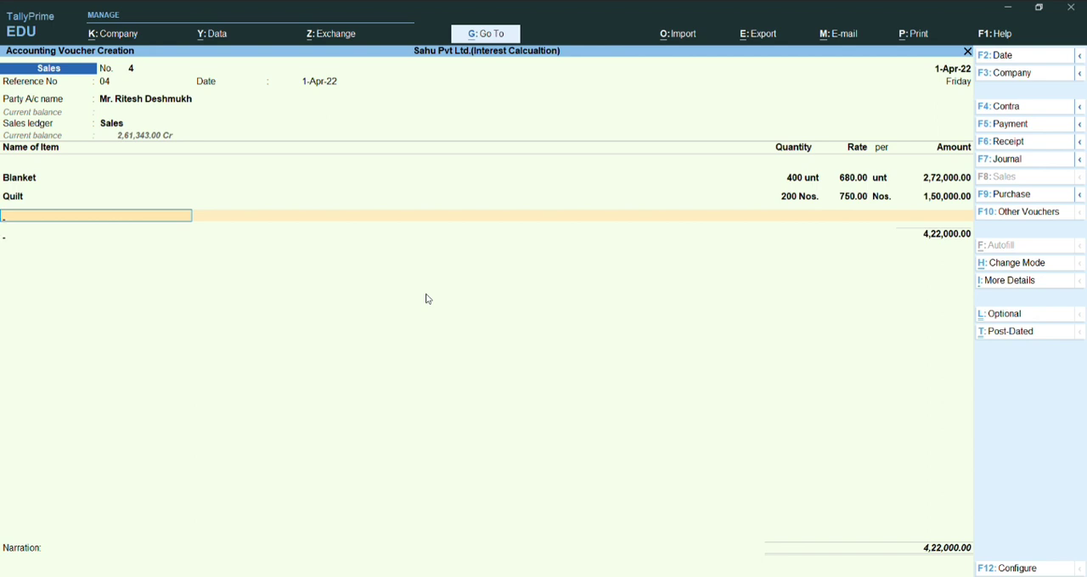
- End the item list and allocate the full 4,22,000.00 Dr to a New Ref bill named 4 for the customer
key(Return)
key(Return)
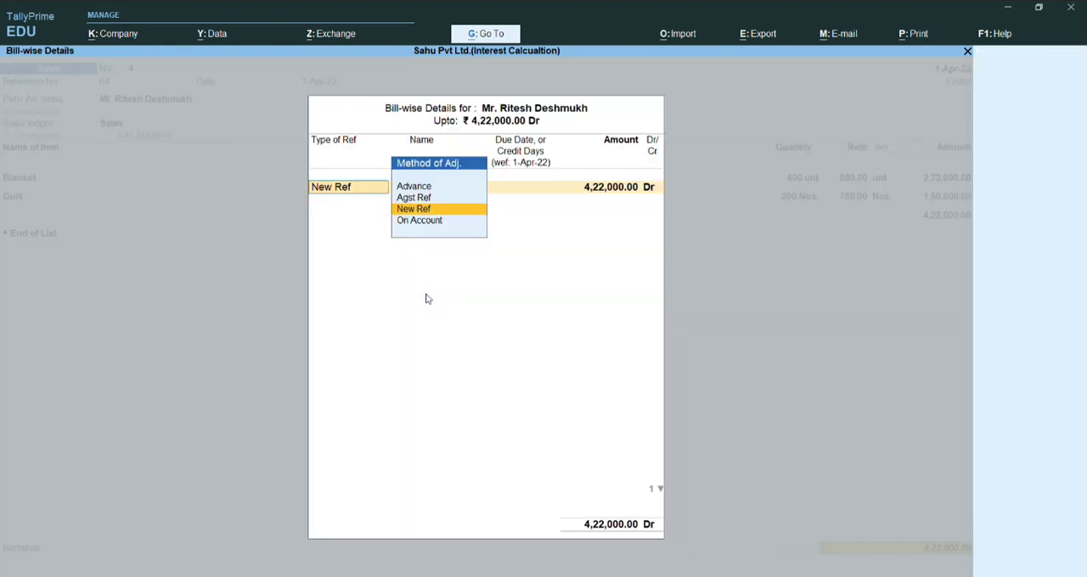
key(Return)
key(Return)
key(Return)
key(Return)
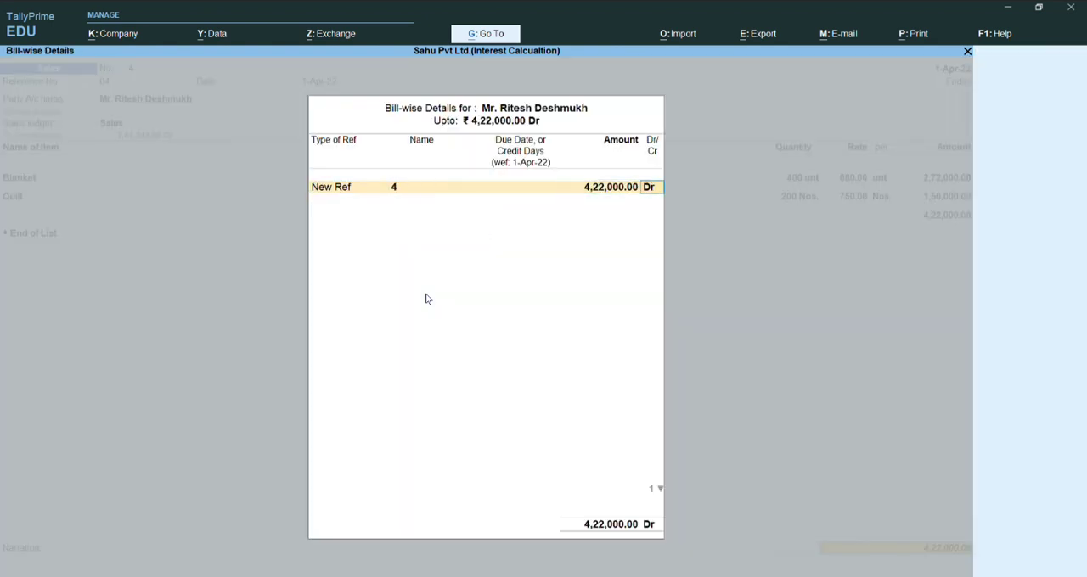
key(Return)
key(Return)
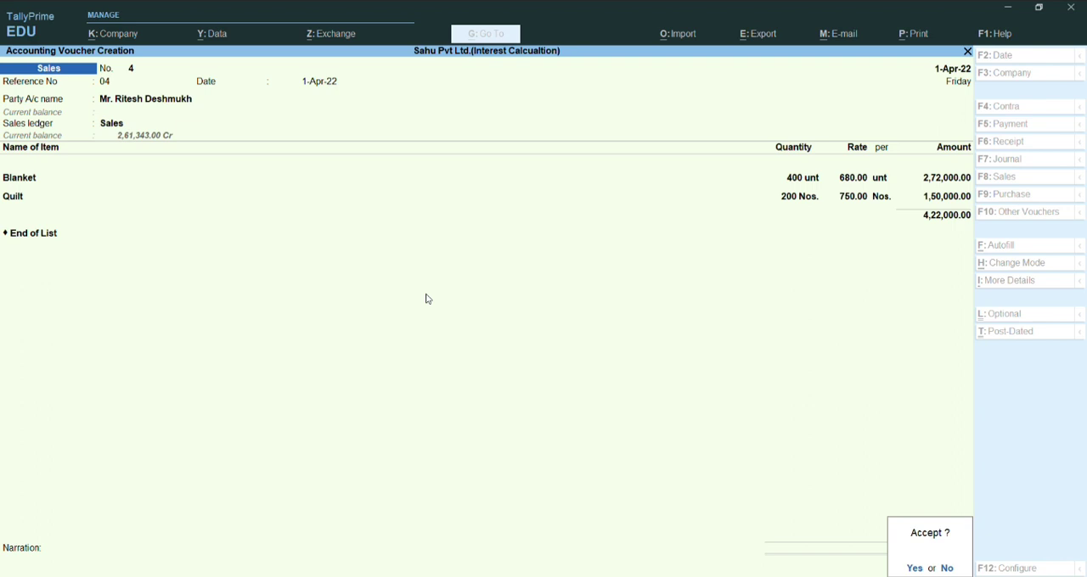
- Leave the narration blank and save the sales voucher
key(n)
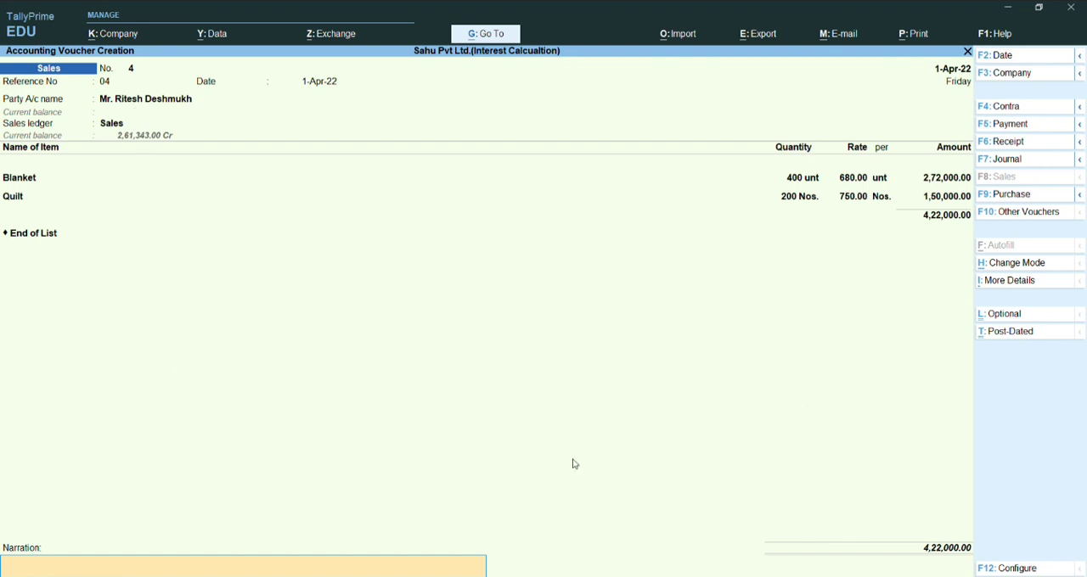
key(Return)
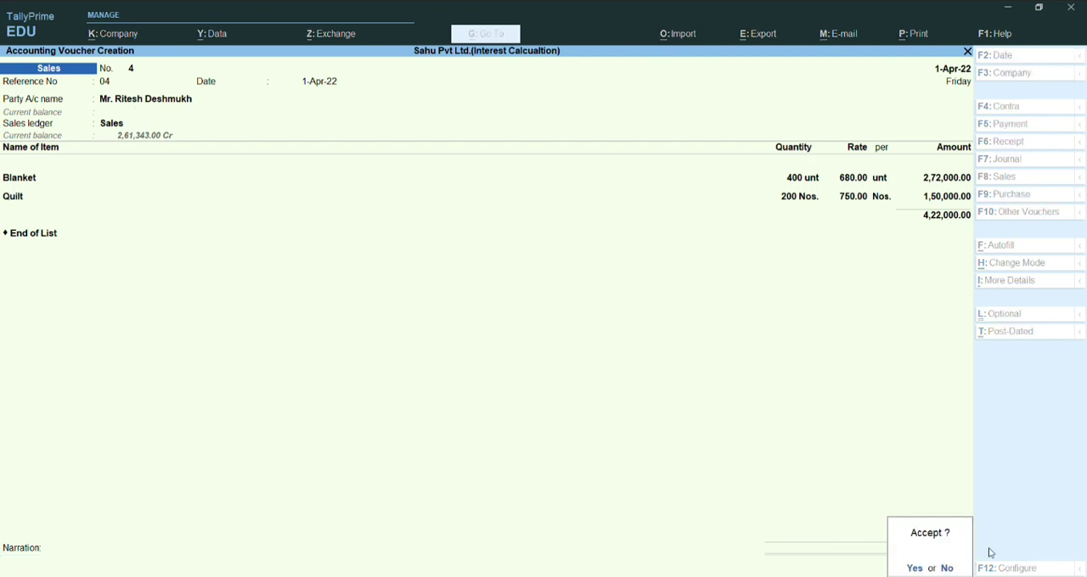
key(Return)
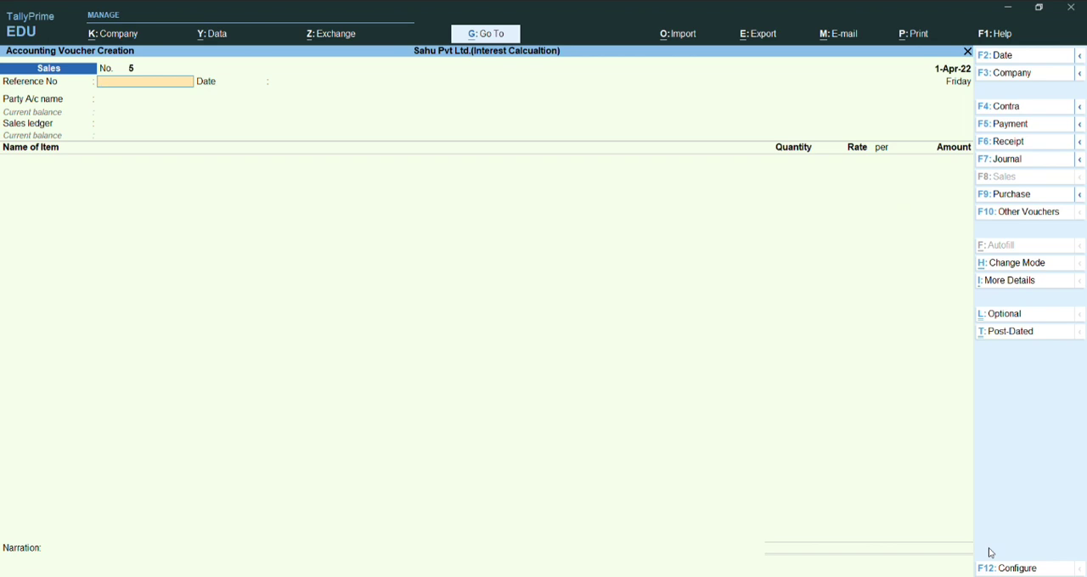
- Leave voucher entry and bring up the ledger selection of the Account Books reports
key(ctrl)
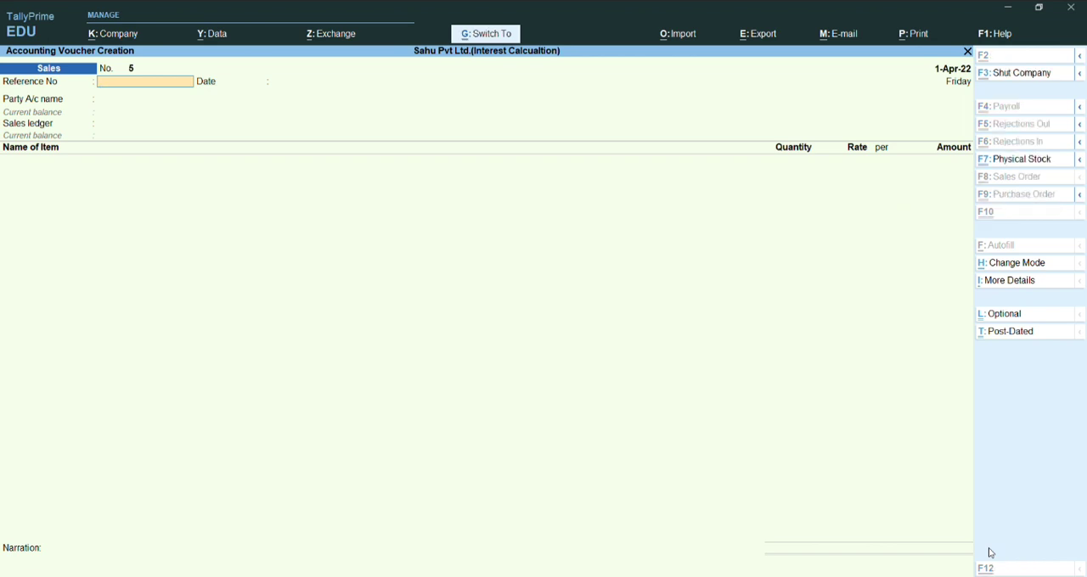
key(ctrl+q)
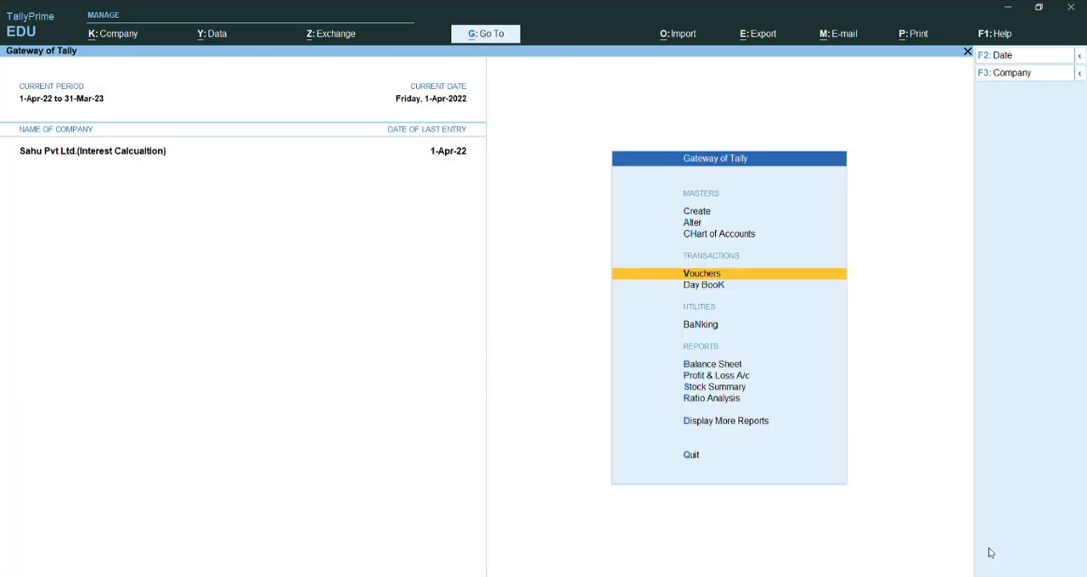
key(Down)
key(Down)
key(Down)
key(Down)
key(Down)
key(Down)
key(Down)
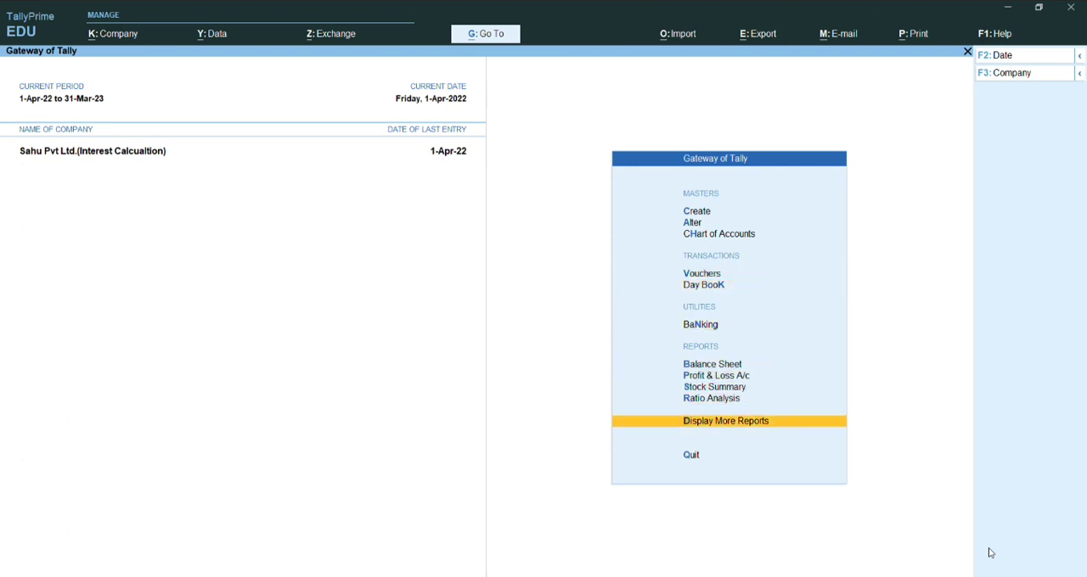
key(Return)
key(Down)
key(Down)
key(Down)
key(Down)
key(Down)
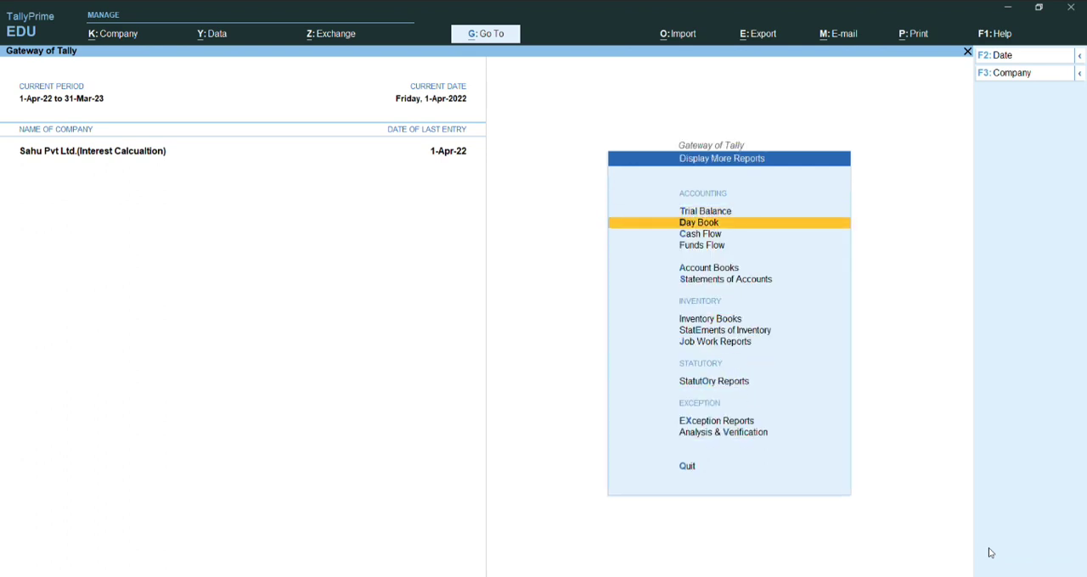
key(Up)
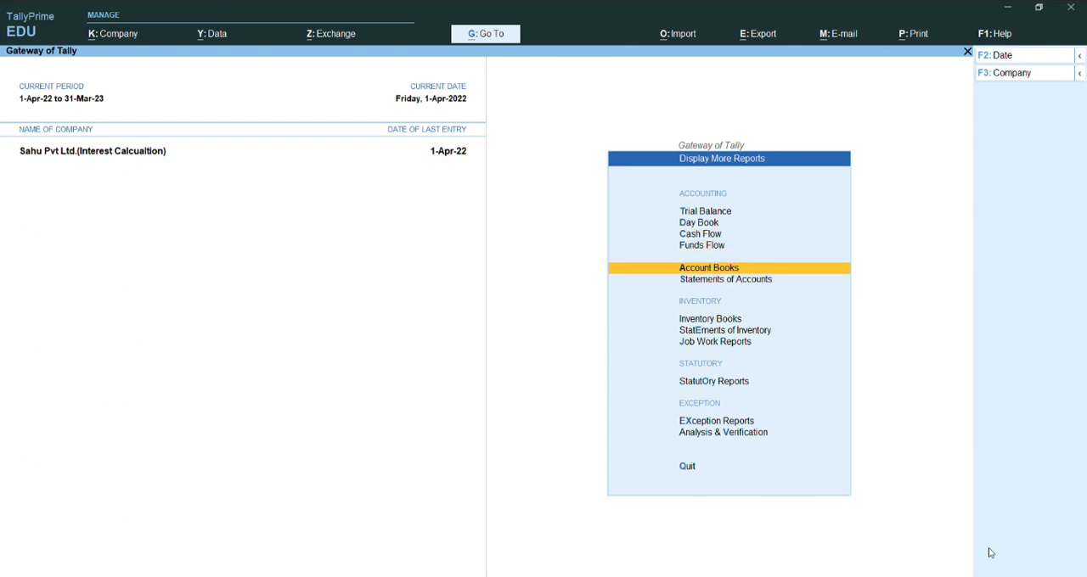
key(Return)
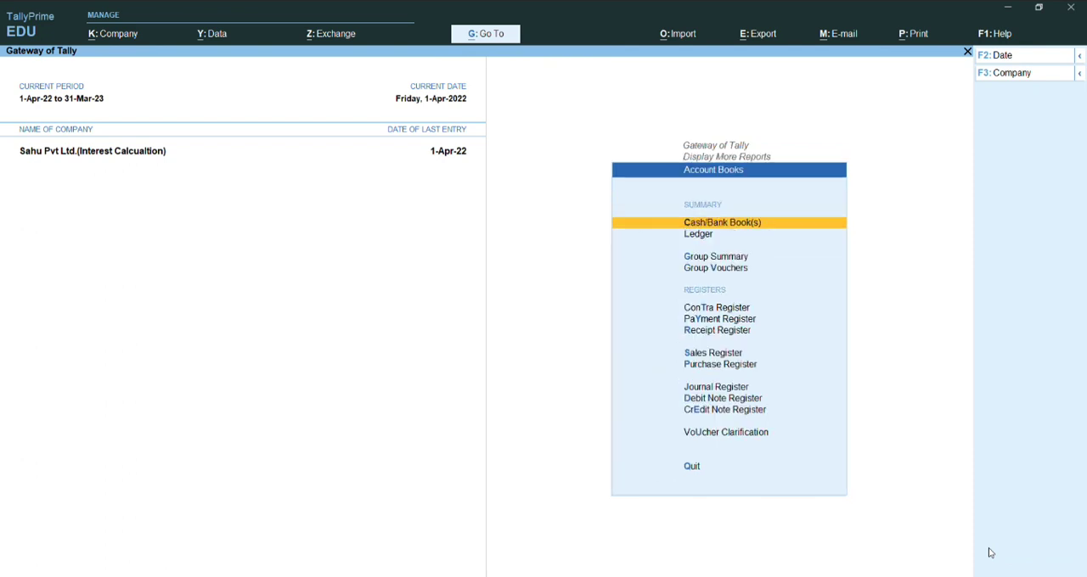
key(Down)
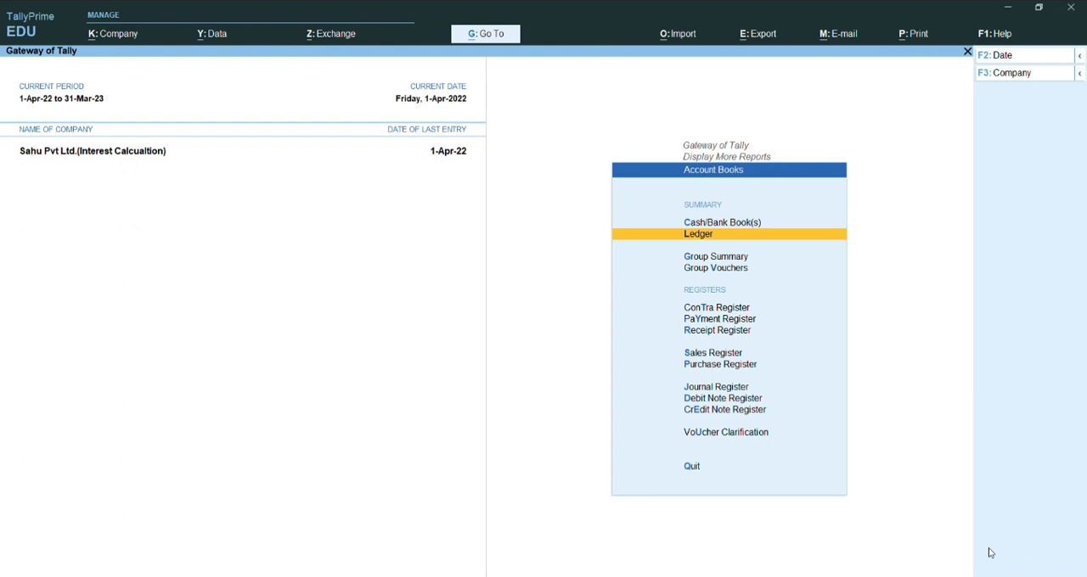
key(Return)
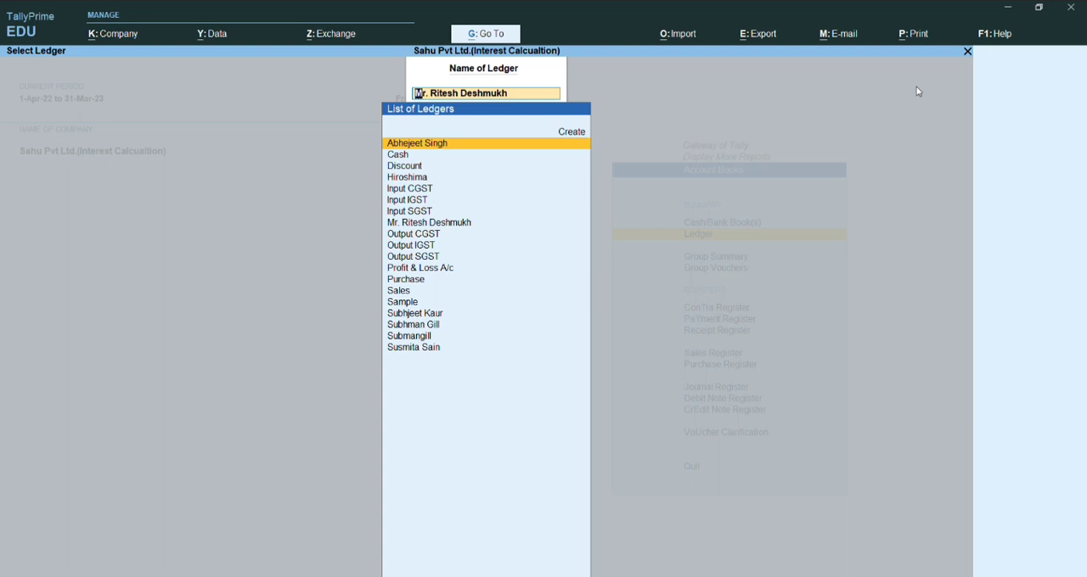
- Review the customer's ledger vouchers and closing balance, and return to the Gateway of Tally
key(Down)
key(Down)
key(Down)
key(Down)
key(Down)
key(Down)
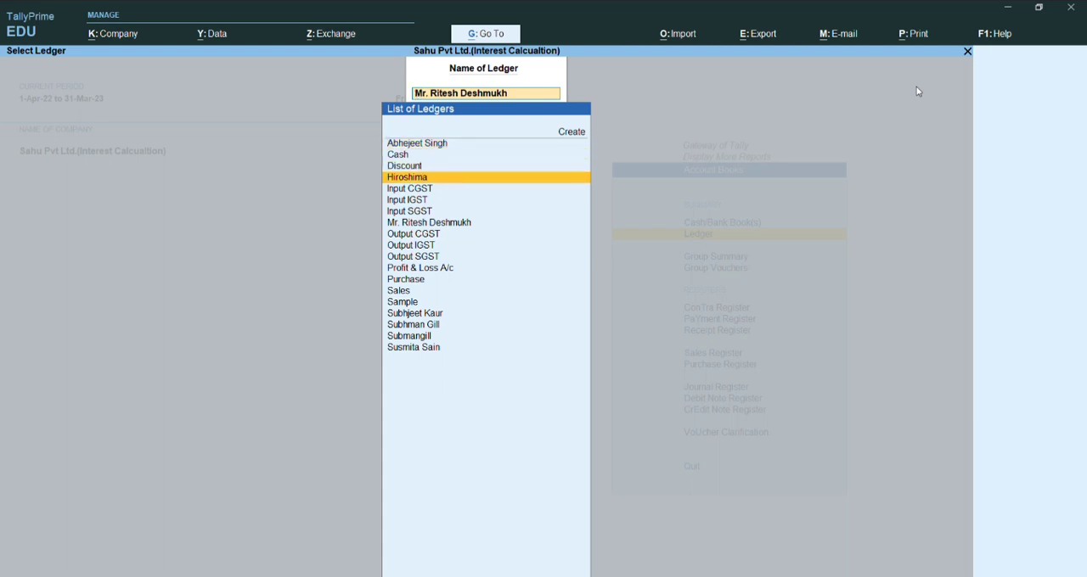
key(Down)
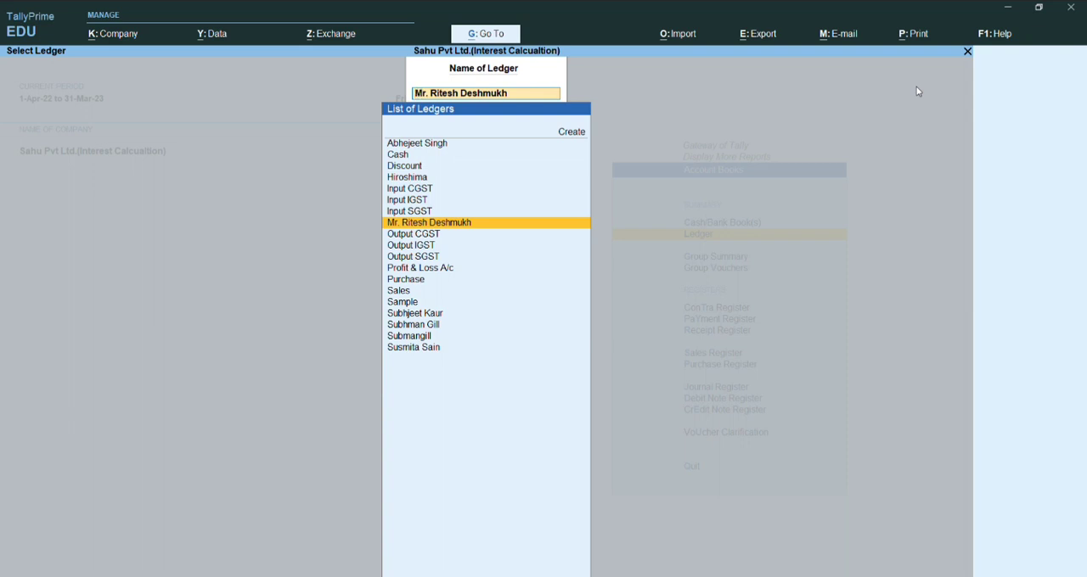
key(Return)
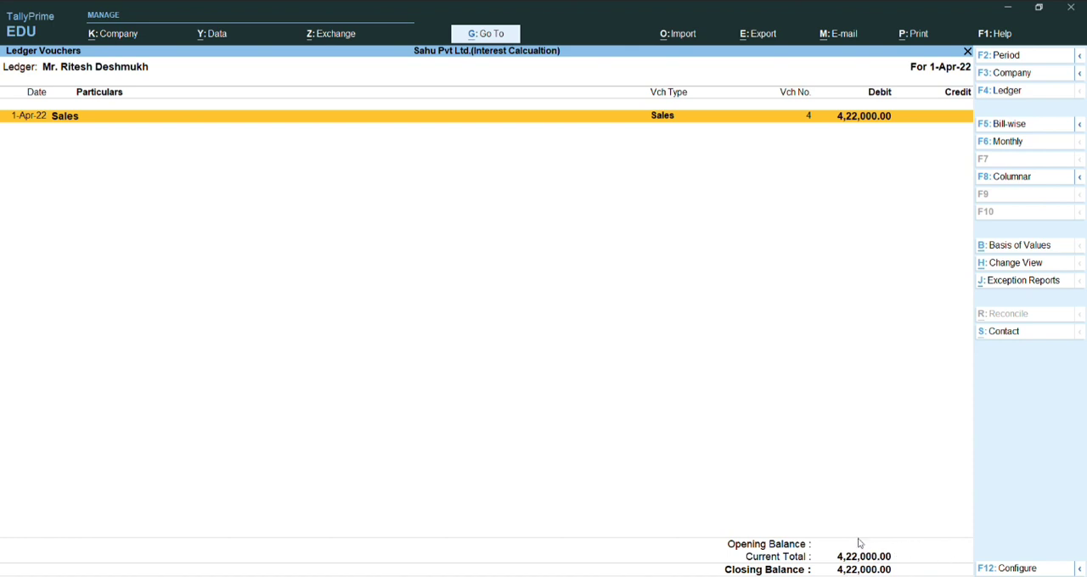
key(Escape)
key(Escape)
key(Escape)
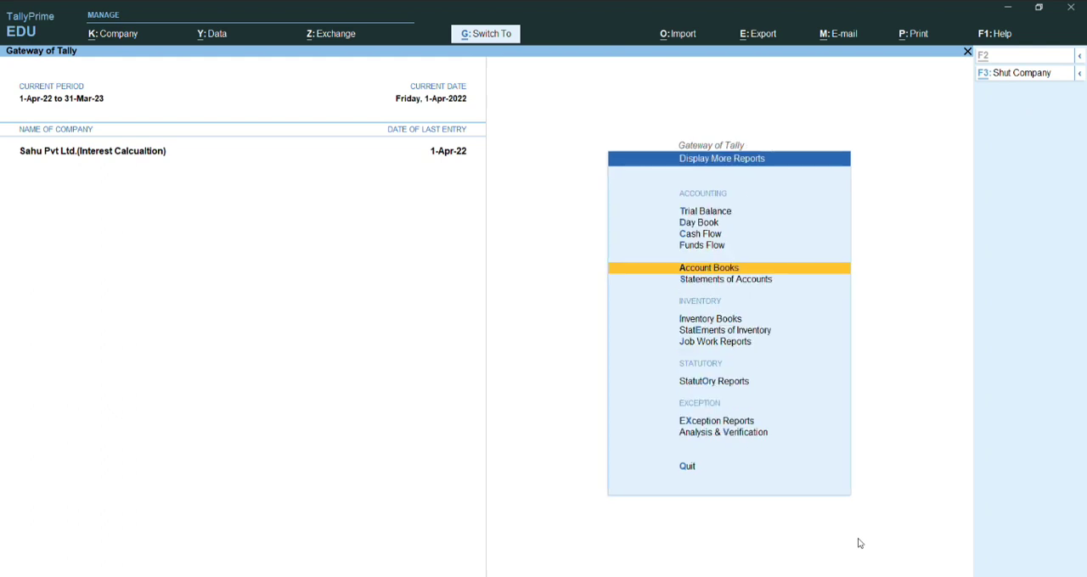
key(Escape)
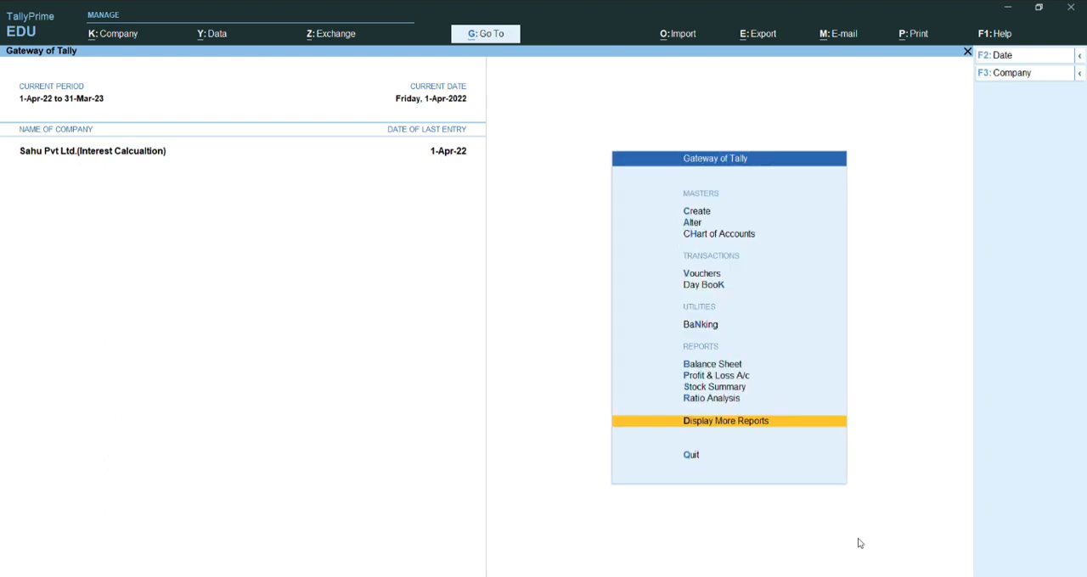
- Start a receipt voucher with supplier reference number 06 dated 1-Apr-22
key(v)
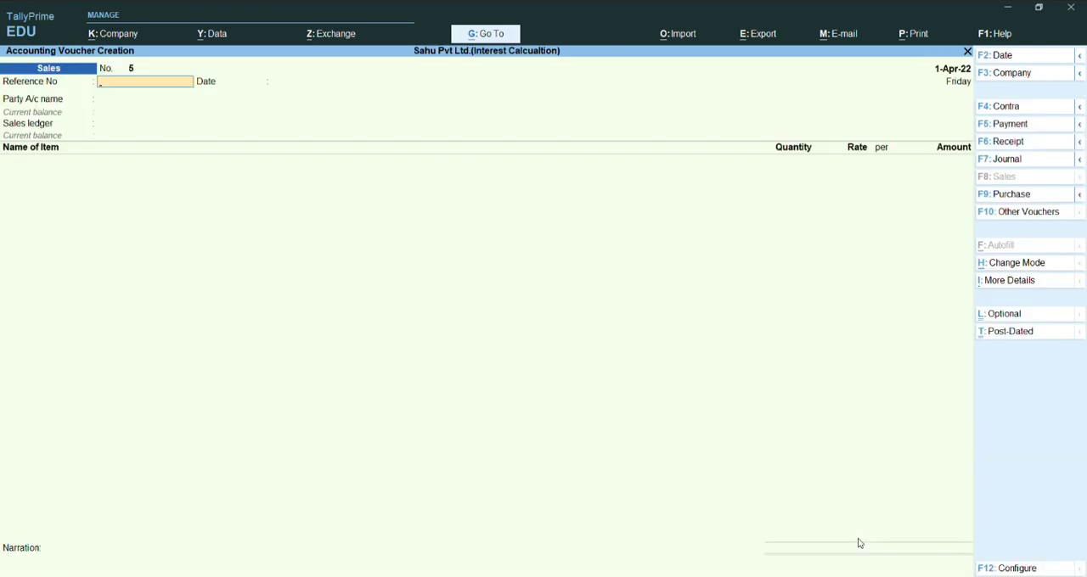
key(F6)
text(0)
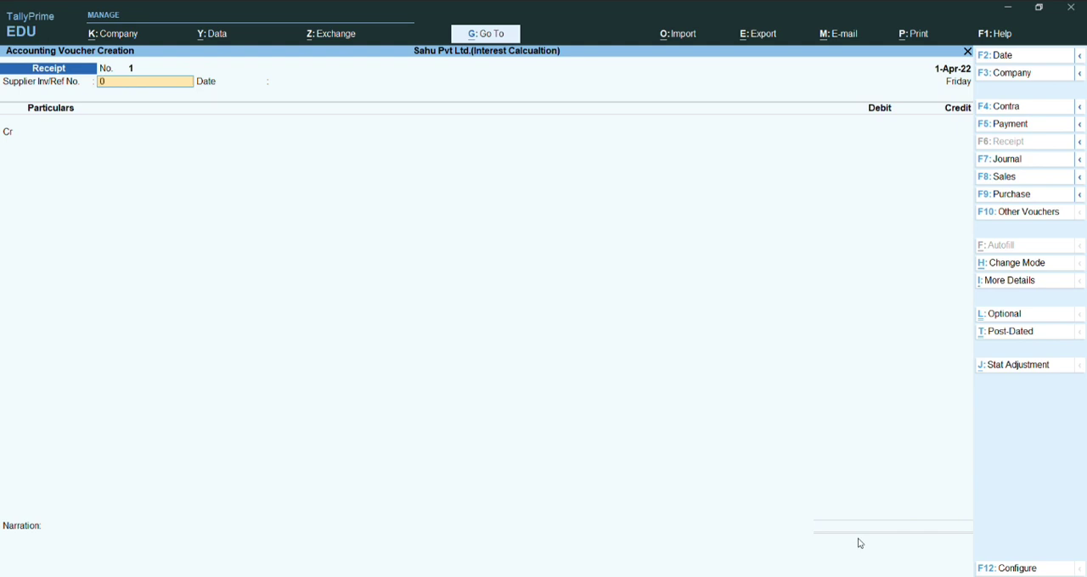
text(6)
key(Return)
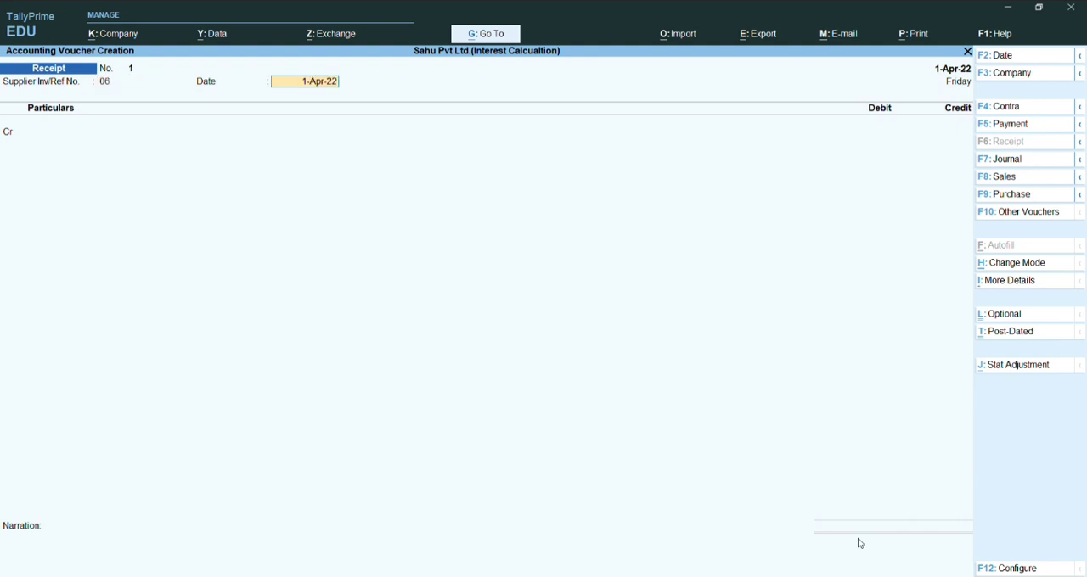
key(Return)
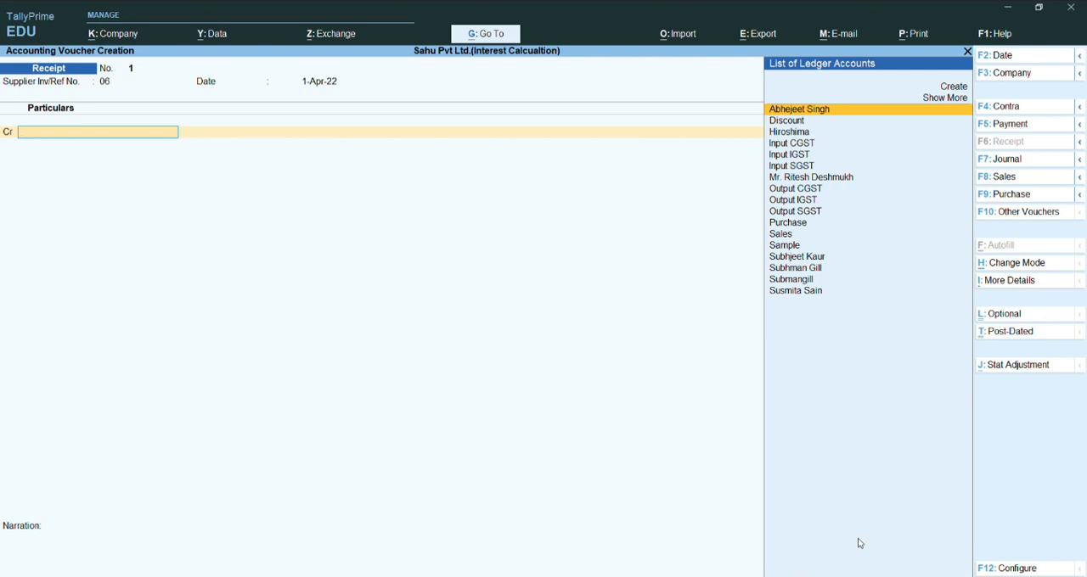
- Credit the customer's ledger with 4,22,000 in the receipt voucher
text(Mr.)
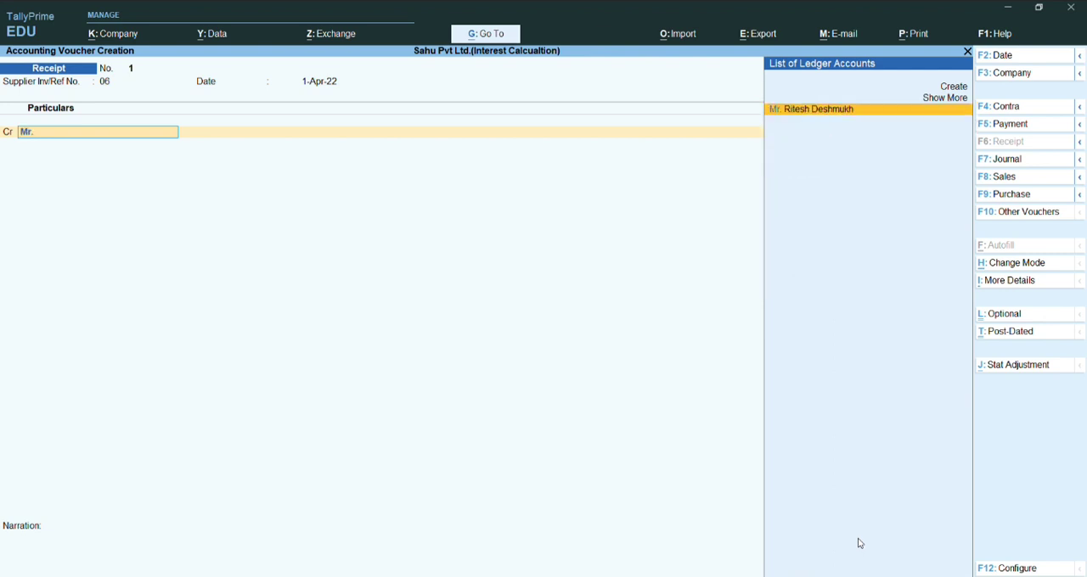
key(Return)
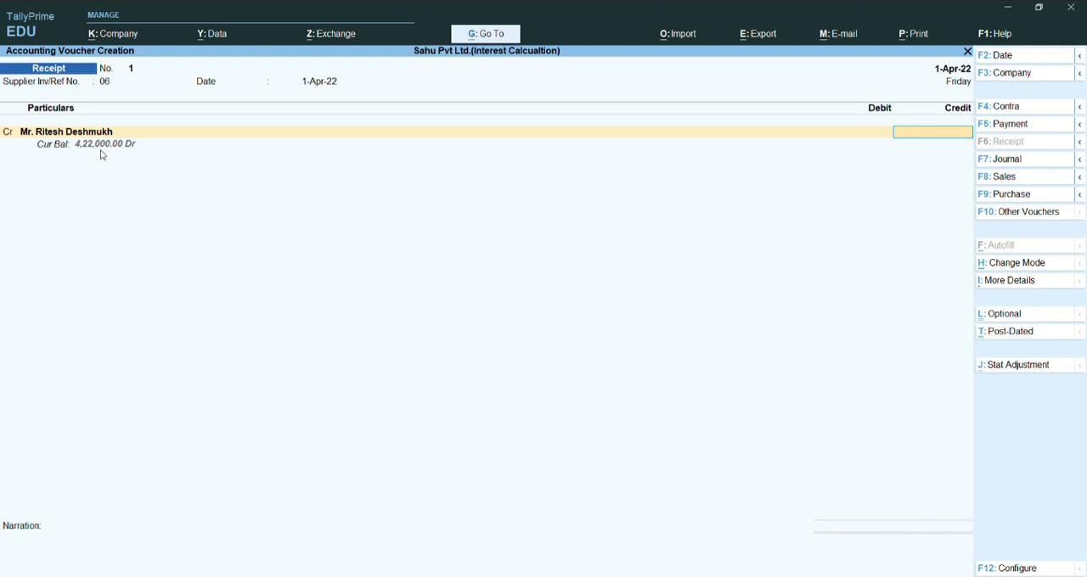
text(4,22,00)
text(000)
key(Return)
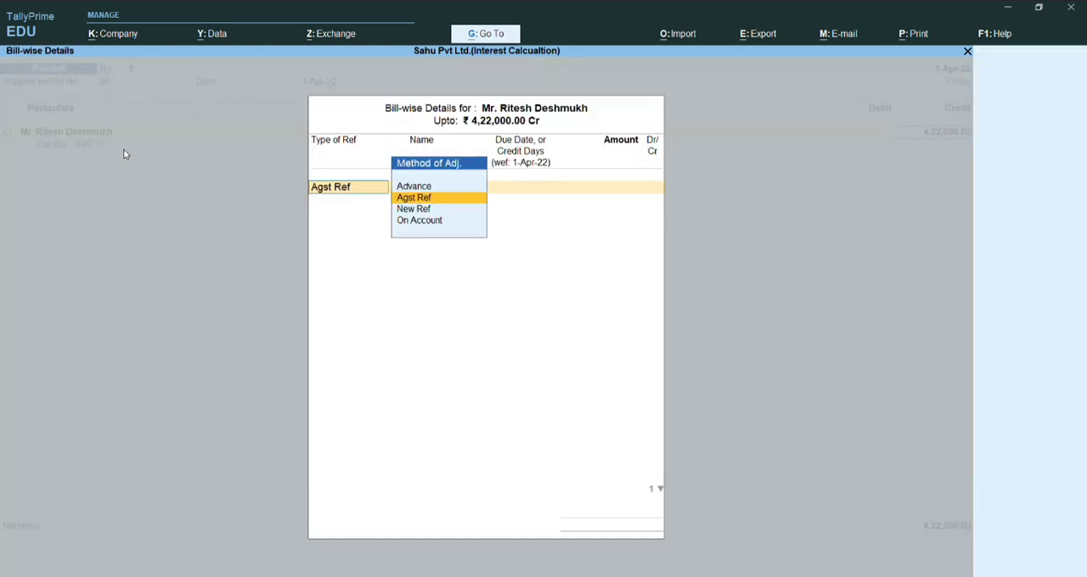
- Allocate the full 4,22,000 receipt as Agst Ref to the customer's pending bill 4
key(Return)
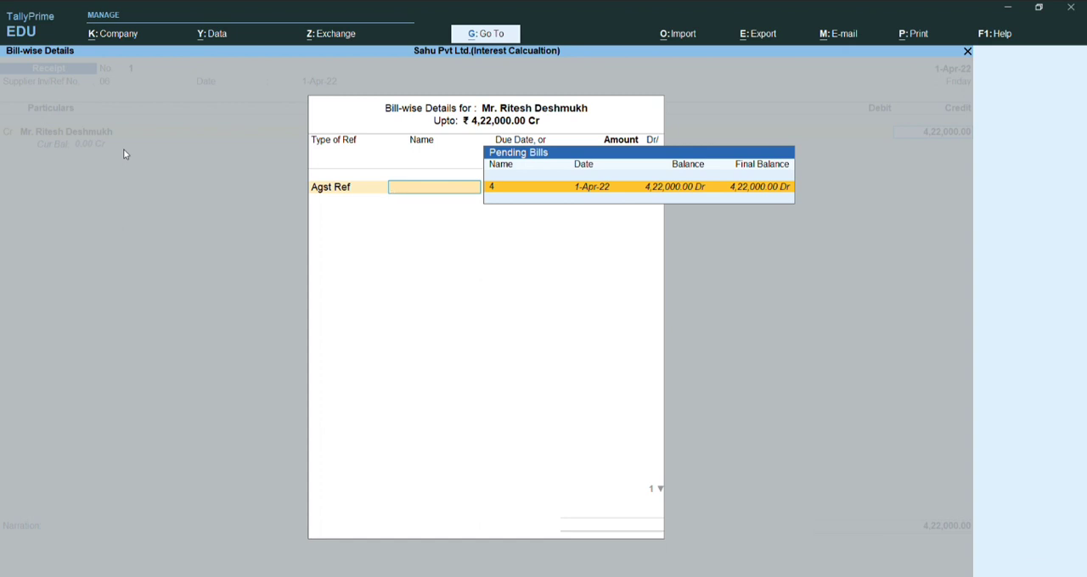
key(Return)
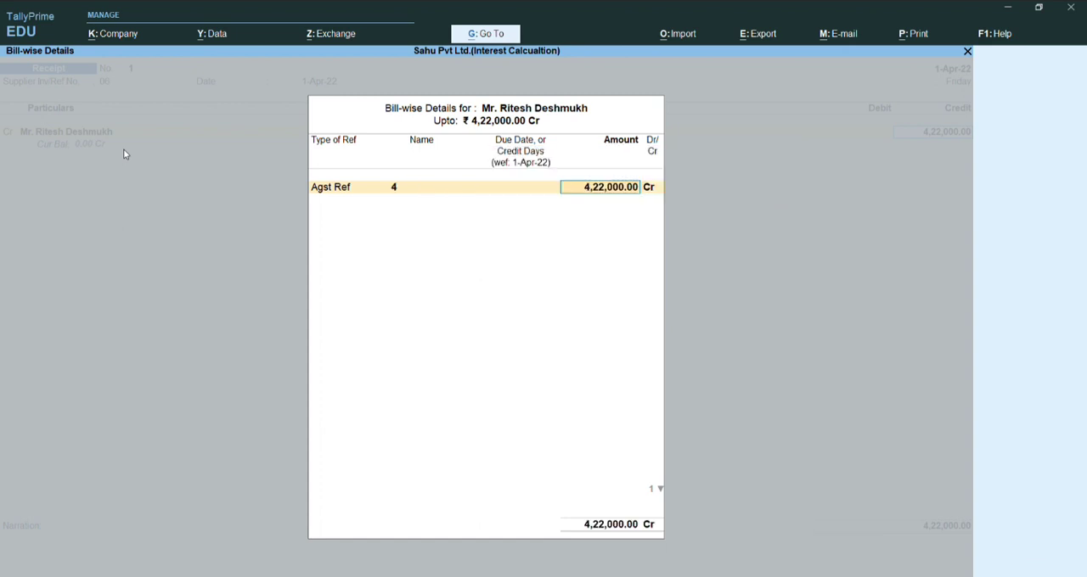
key(Return)
key(Return)
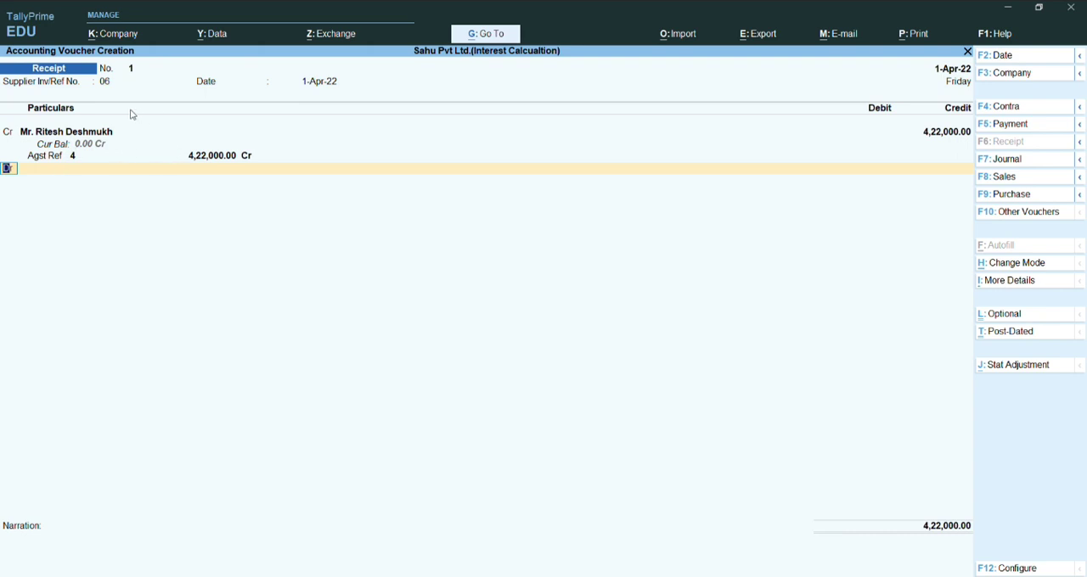
- Debit Cash with 4,22,000, save the receipt voucher without a narration, and leave voucher entry
key(Return)
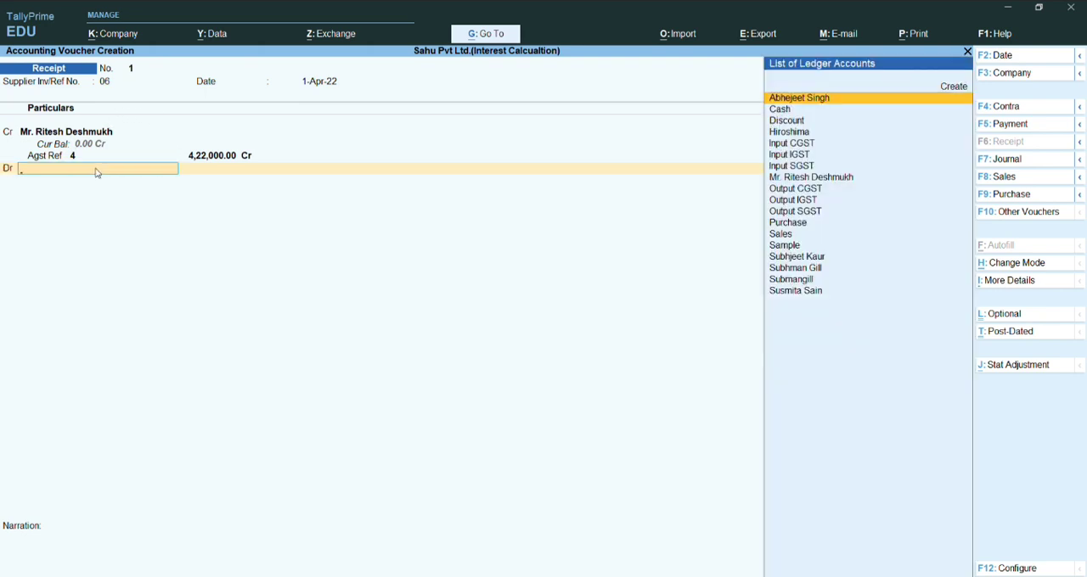
text(Cas)
key(Return)
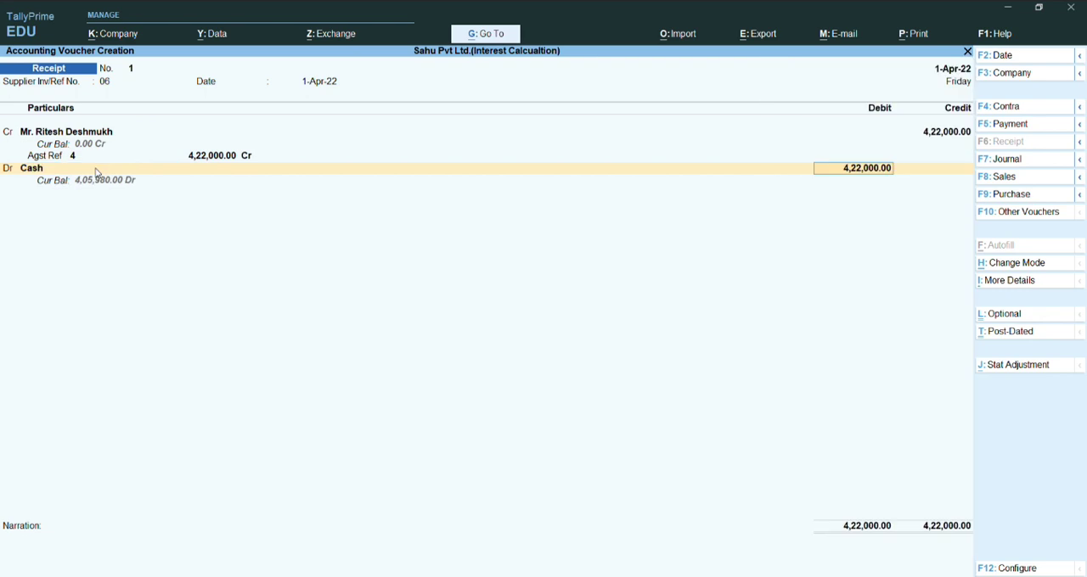
key(Return)
key(Return)
key(Return)
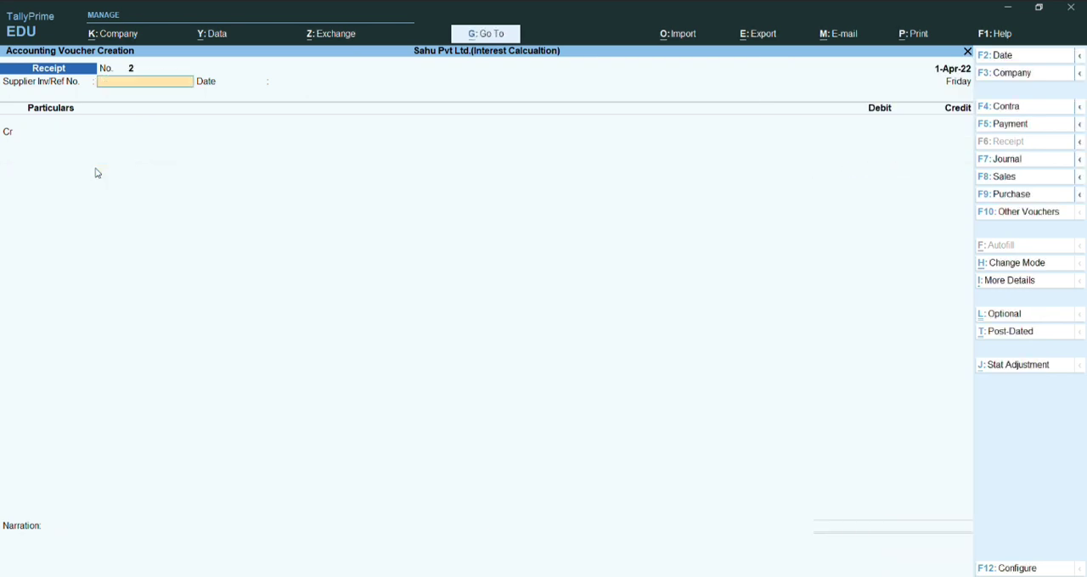
key(Escape)
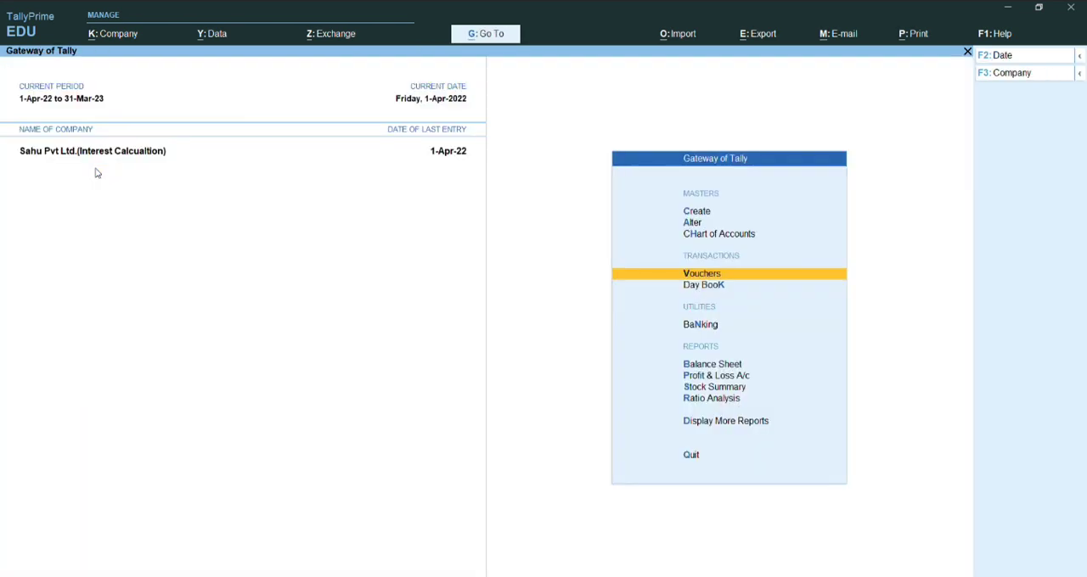
- Bring up the ledger selection under Account Books in the additional reports
key(Down)
key(Down)
key(Down)
key(Down)
key(Down)
key(Down)
key(Down)
key(Down)
key(Down)
key(Down)
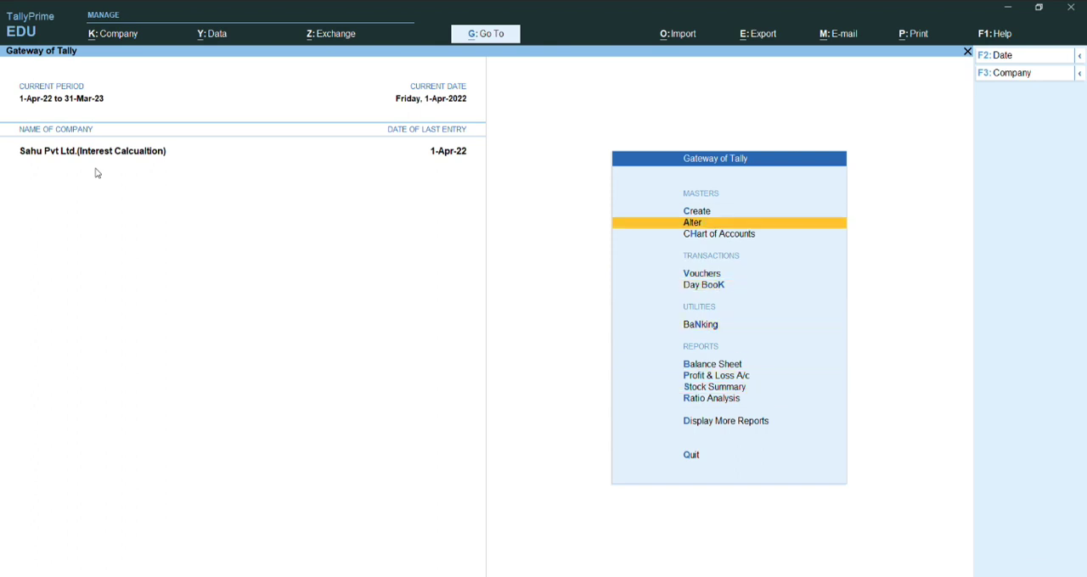
key(Up)
key(Up)
key(Up)
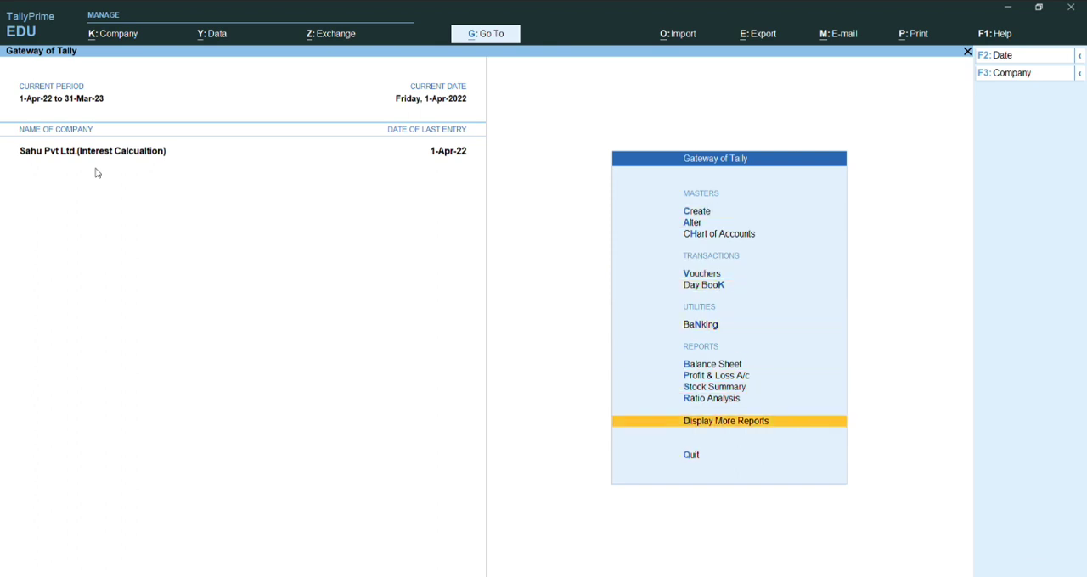
key(Return)
key(Down)
key(Down)
key(Down)
key(Down)
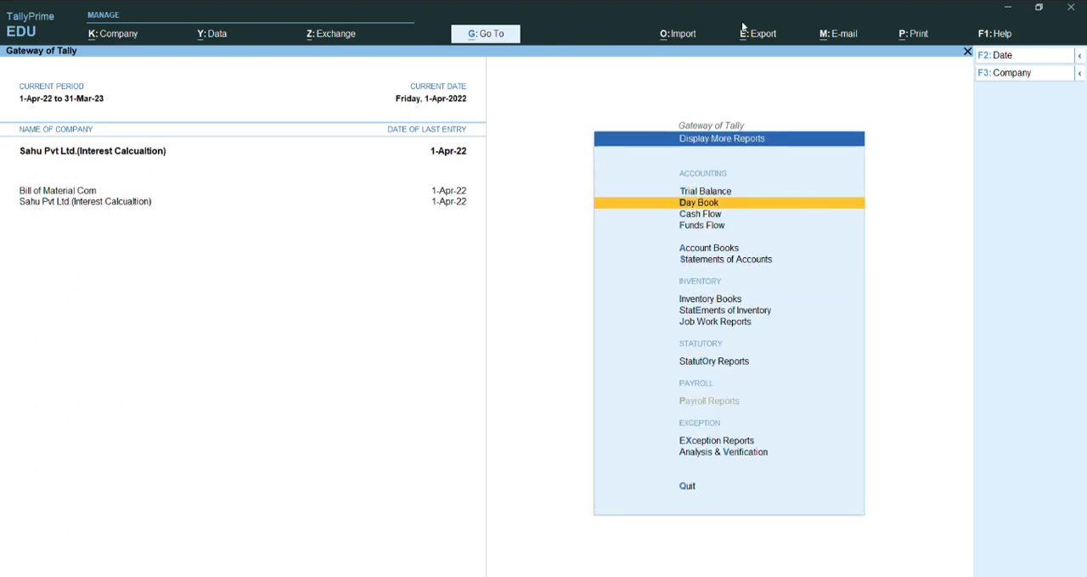
key(Return)
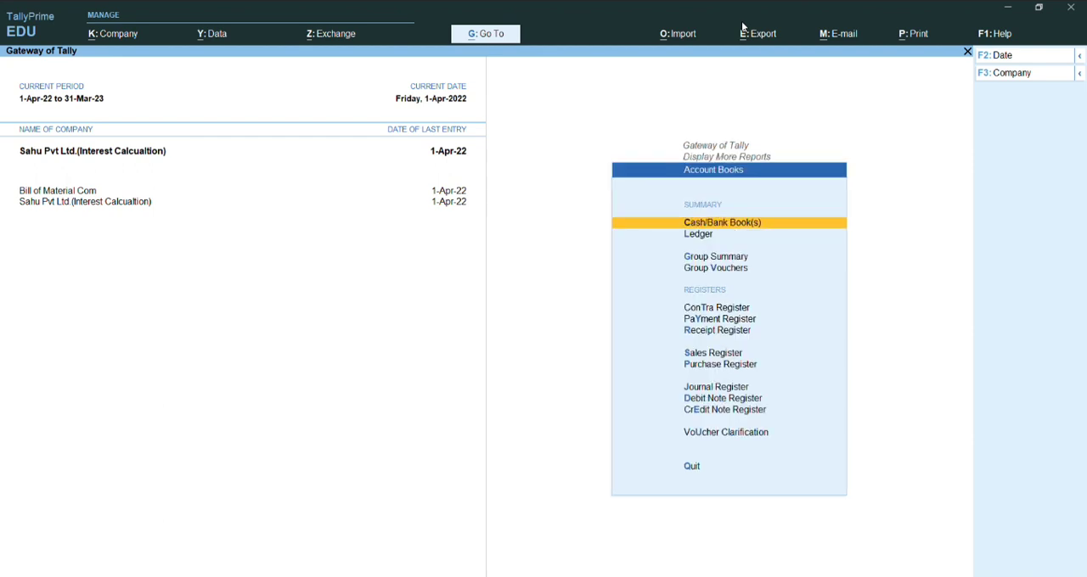
key(Down)
key(Return)
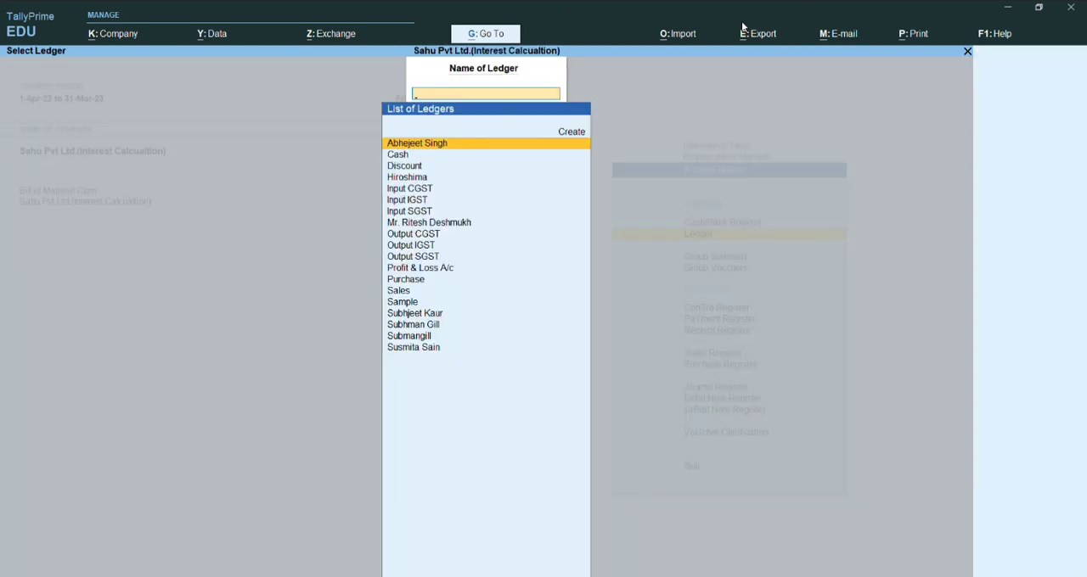
- Check the sales and receipt entries in the customer's ledger vouchers, and go back to the Gateway of Tally
key(Down)
key(Down)
key(Down)
key(Down)
key(Down)
key(Down)
key(Down)
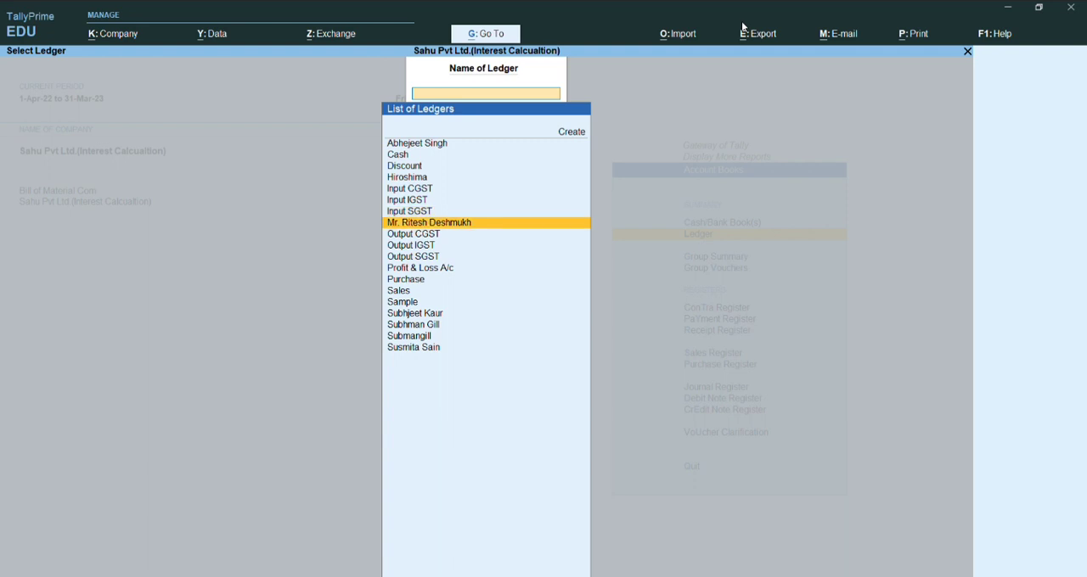
key(Return)
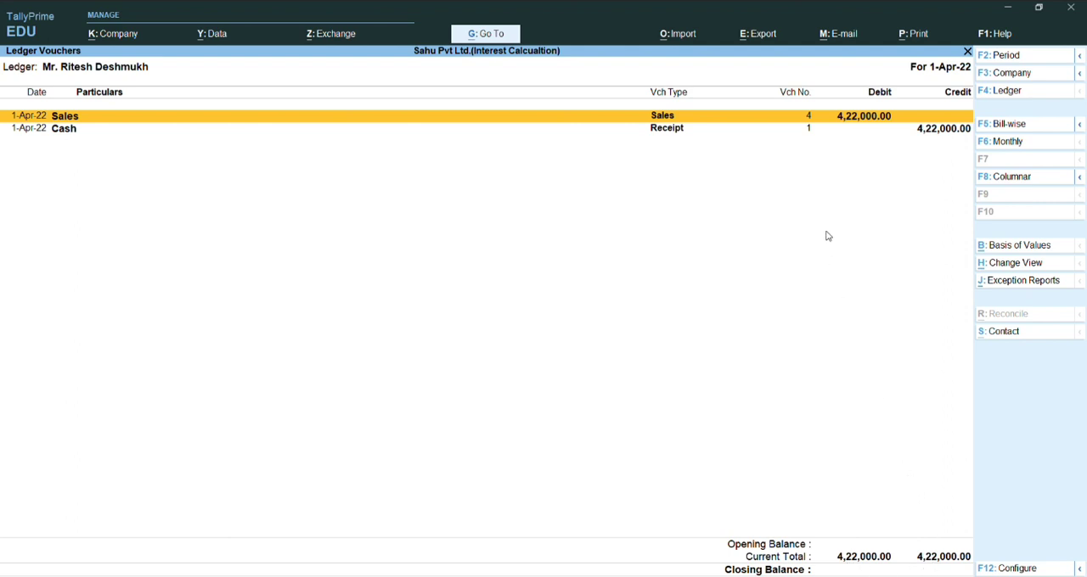
click(935, 136)
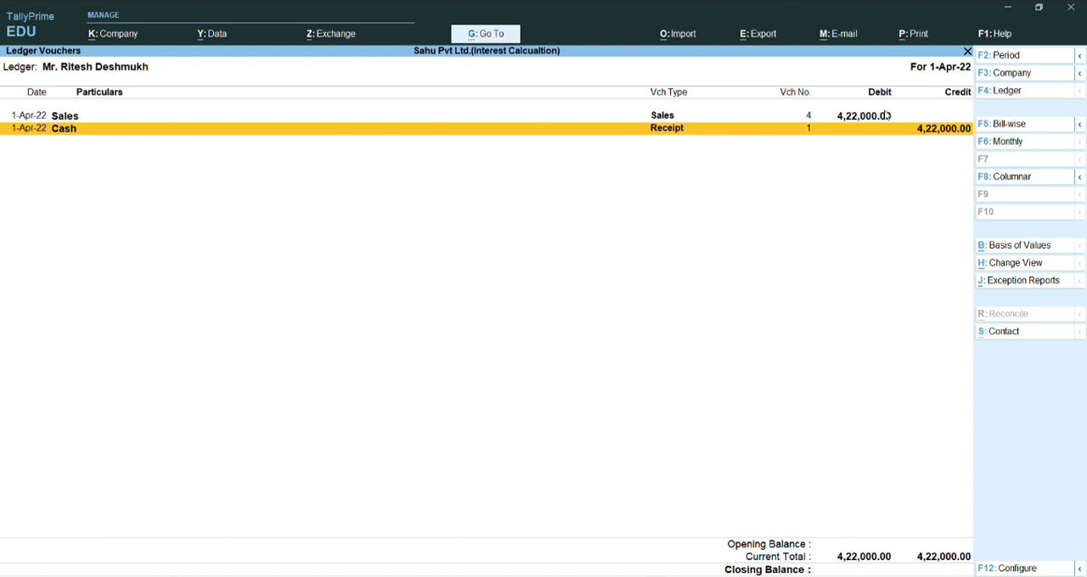
key(Escape)
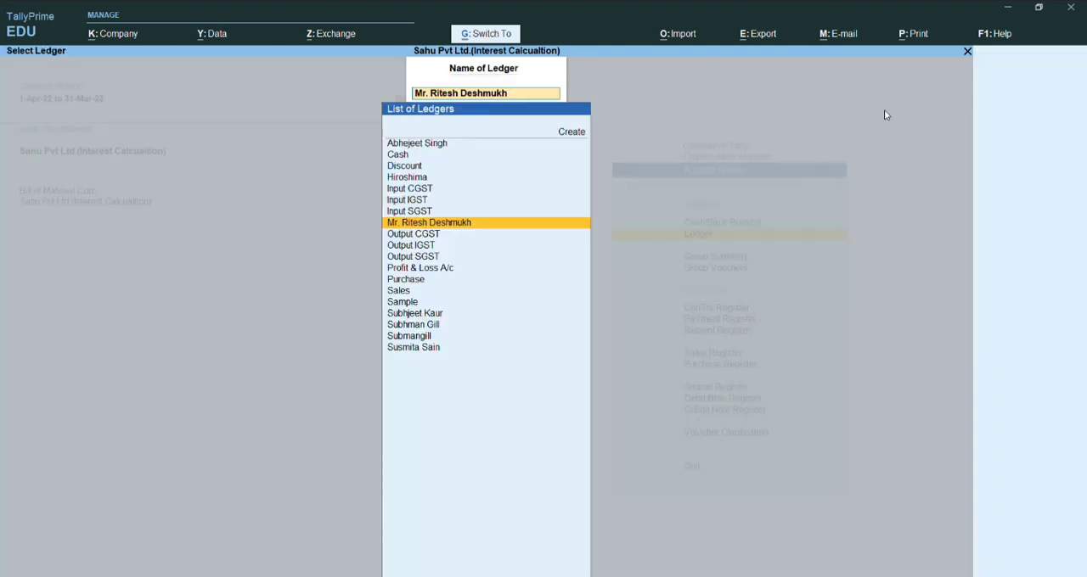
key(Escape)
key(Escape)
key(Escape)
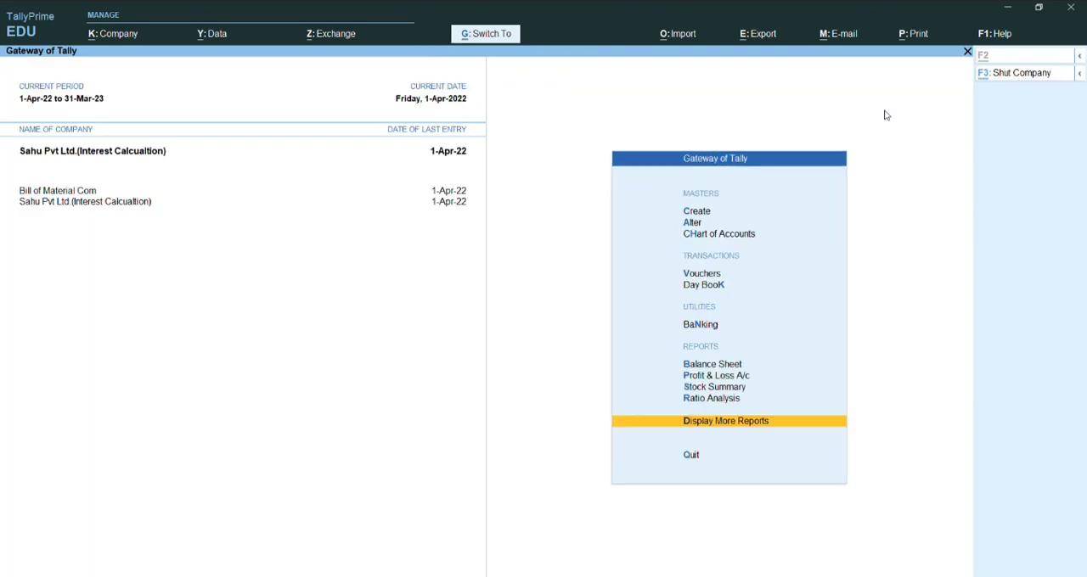
- Start a purchase voucher with supplier invoice number 04 dated 1-Apr-22
key(v)
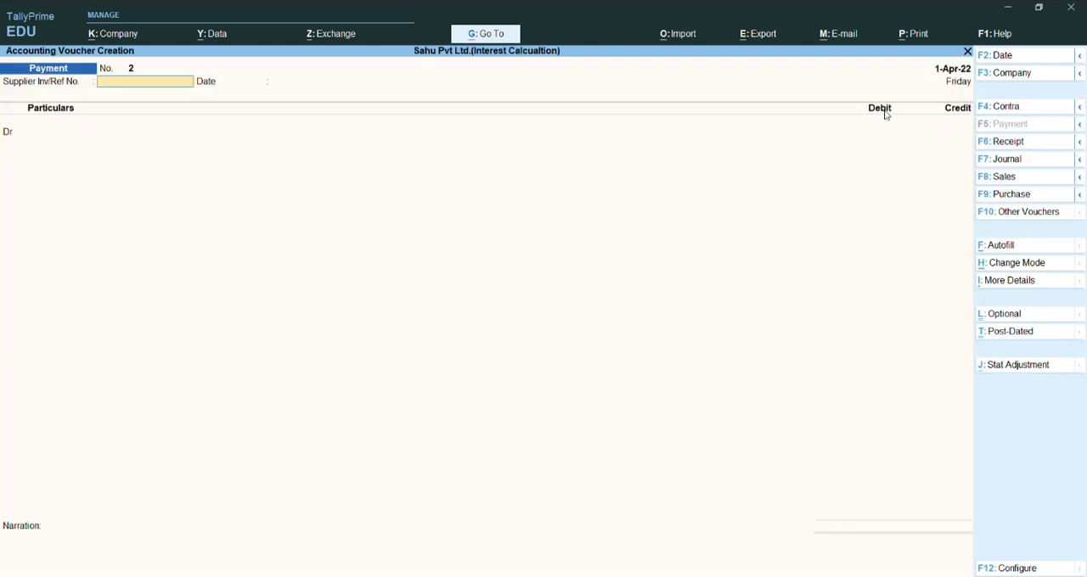
key(F9)
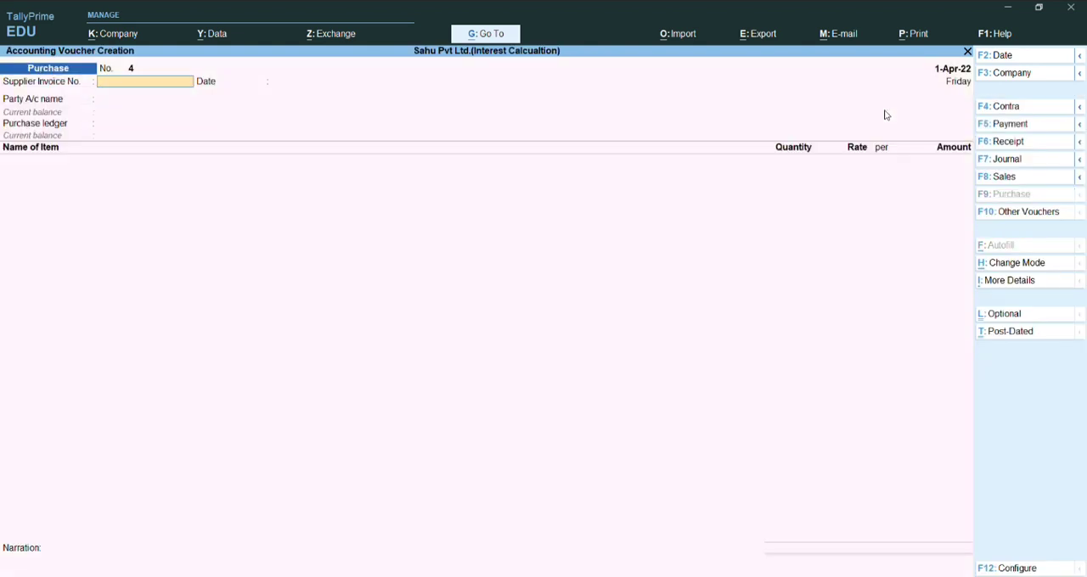
text(04)
key(Return)
key(Return)
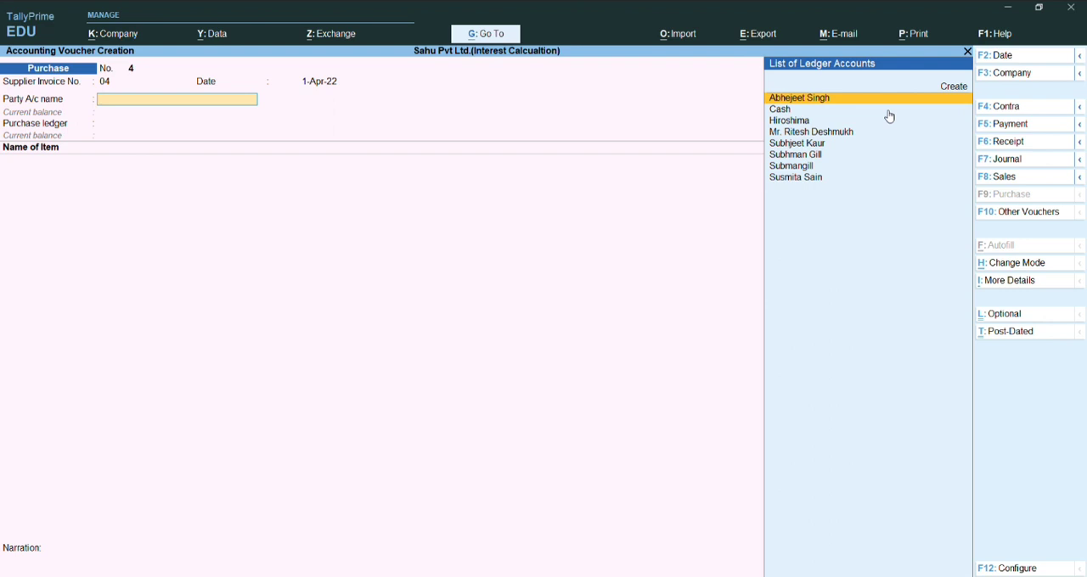
- Choose the first listed supplier as the party account and accept the receipt and party details unchanged
key(Return)
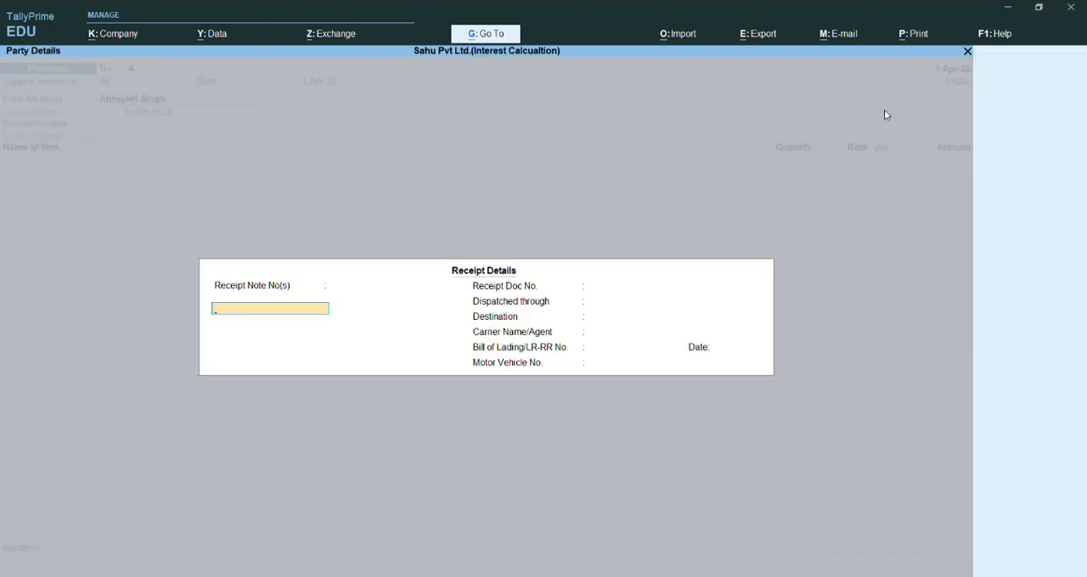
key(ctrl+a)
key(ctrl+a)
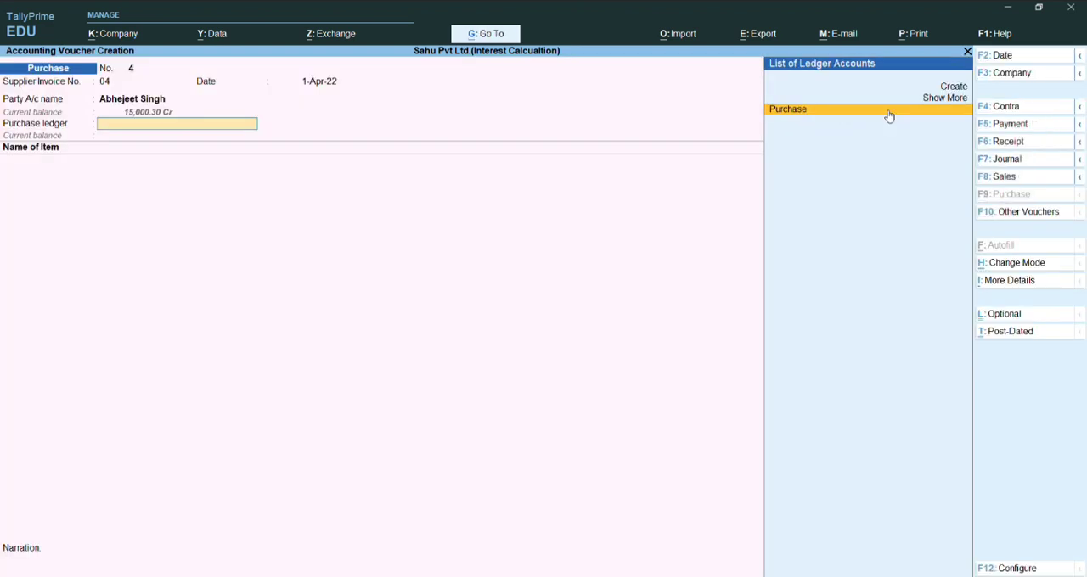
- Open the supplier's ledger master from the party account, check its group and settings, and accept it unchanged
key(BackSpace)
key(ctrl+Return)
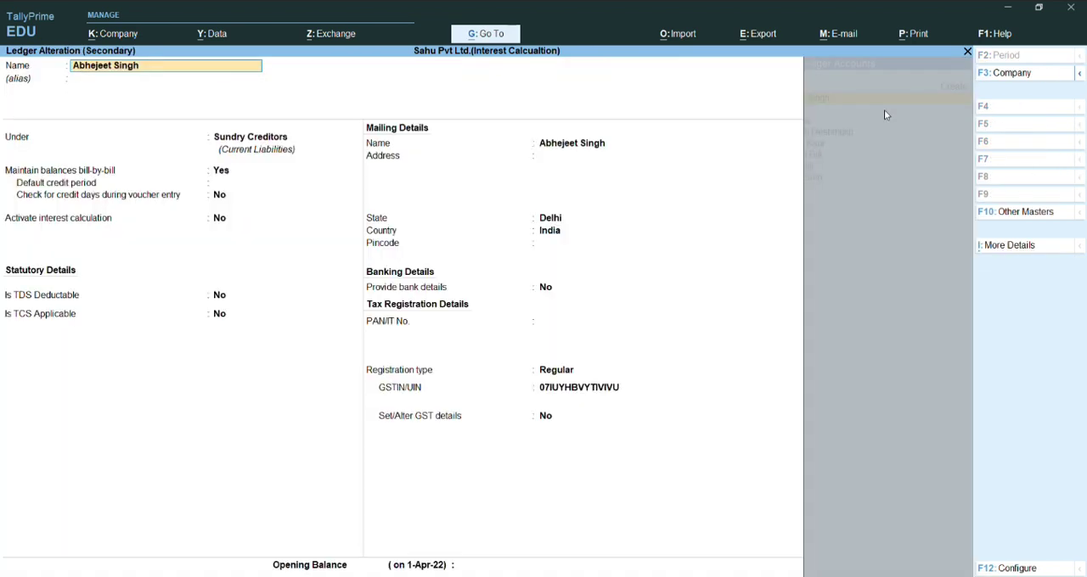
key(Return)
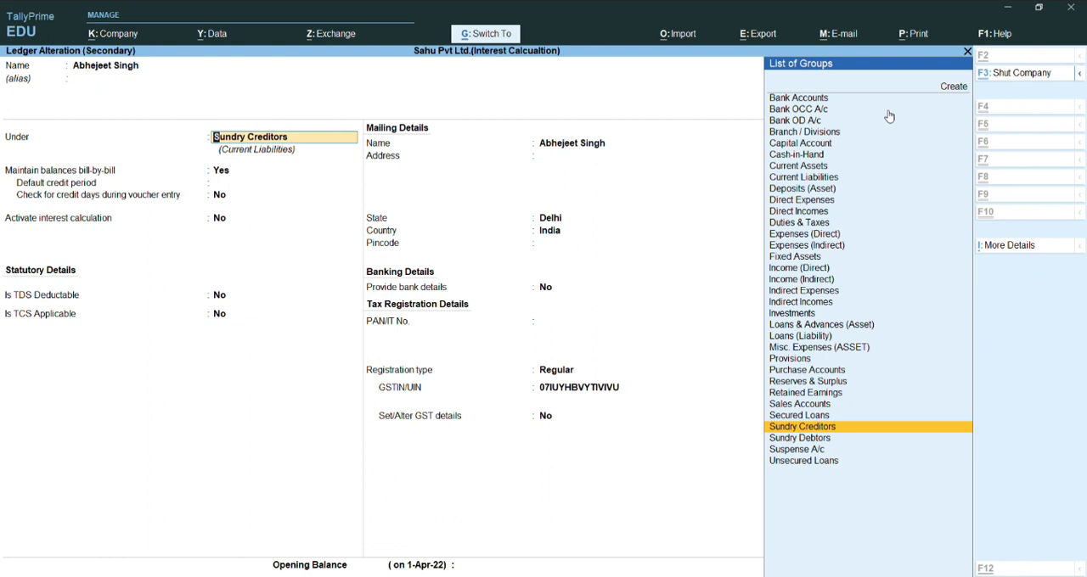
key(ctrl+a)
key(ctrl+a)
key(ctrl+a)
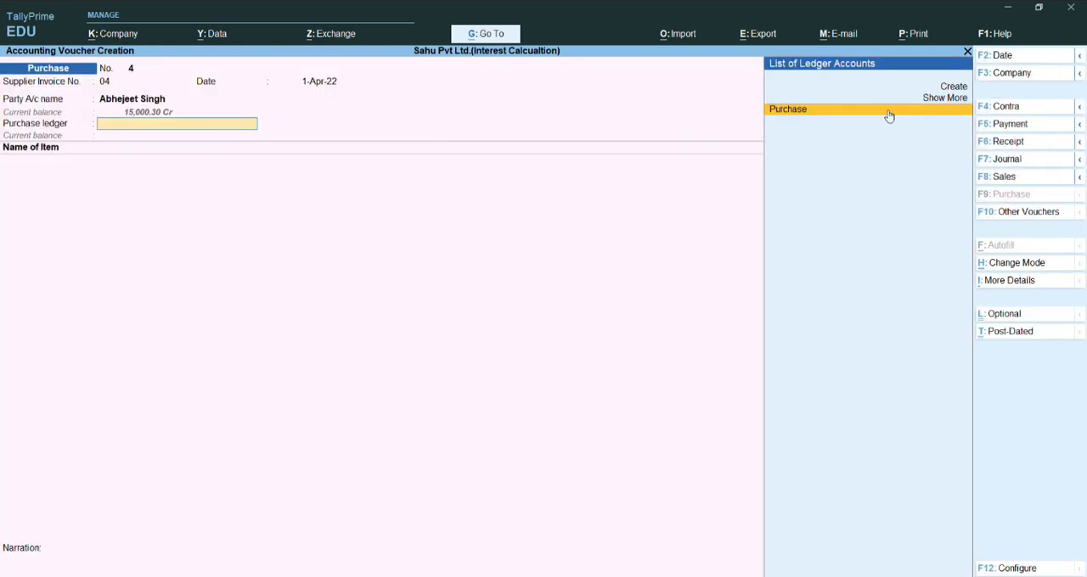
- Set Purchase as the purchase ledger and pick Television as the first stock item
click(889, 113)
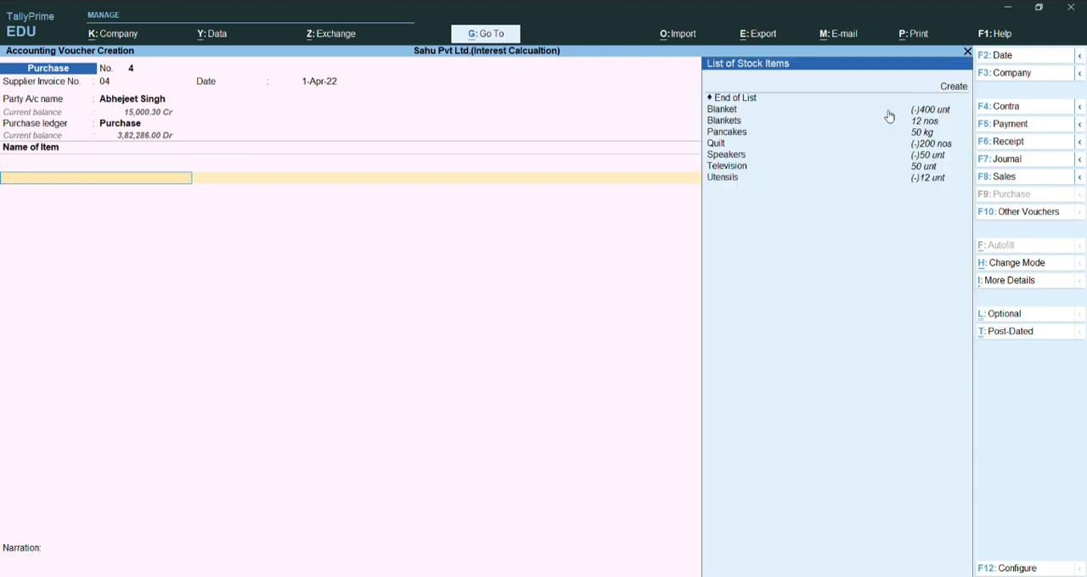
key(Down)
key(Down)
key(Down)
key(Down)
key(Down)
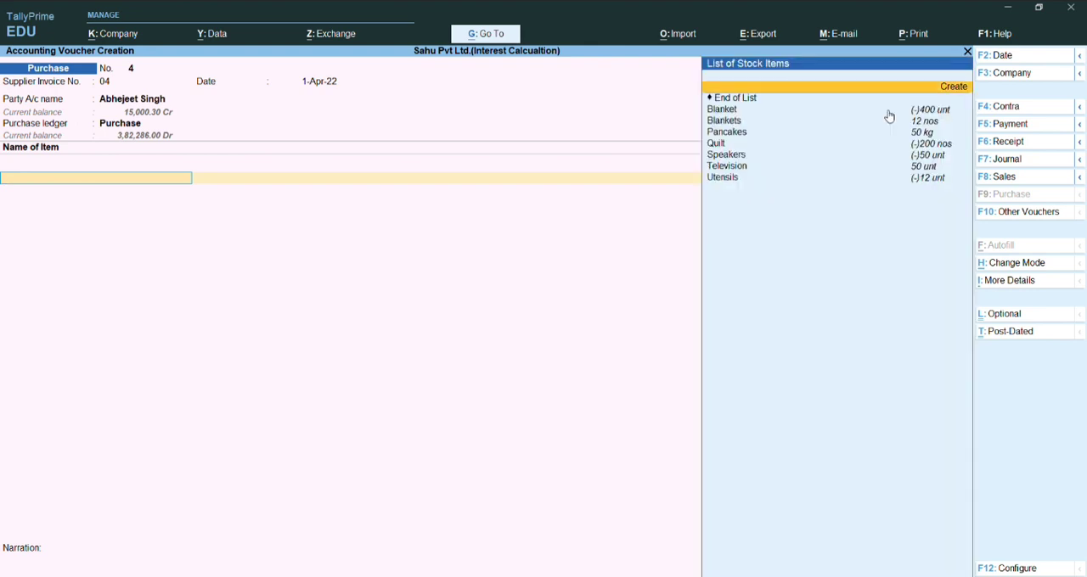
key(Down)
key(Down)
key(Down)
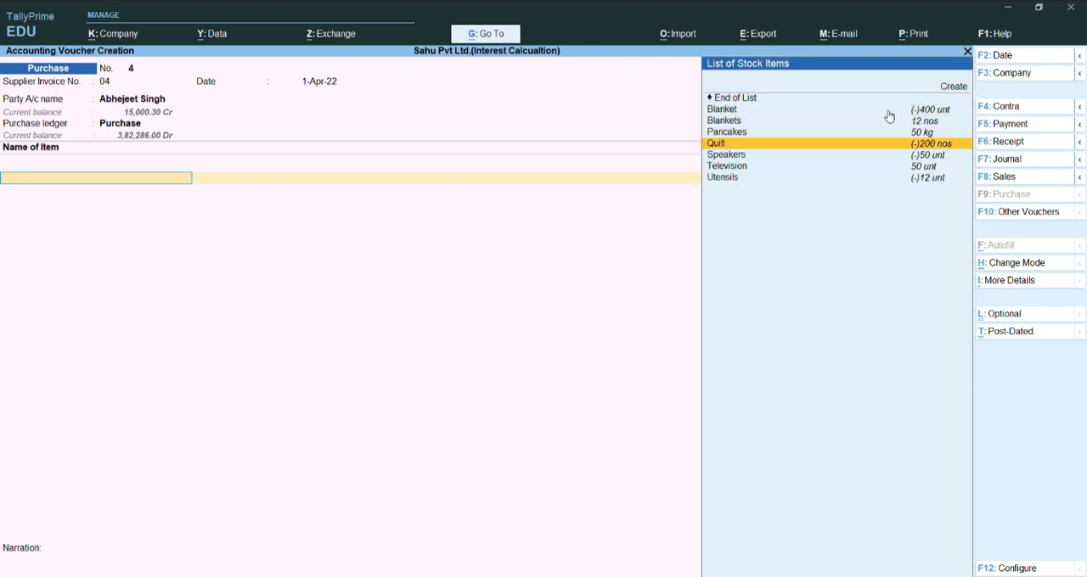
key(Return)
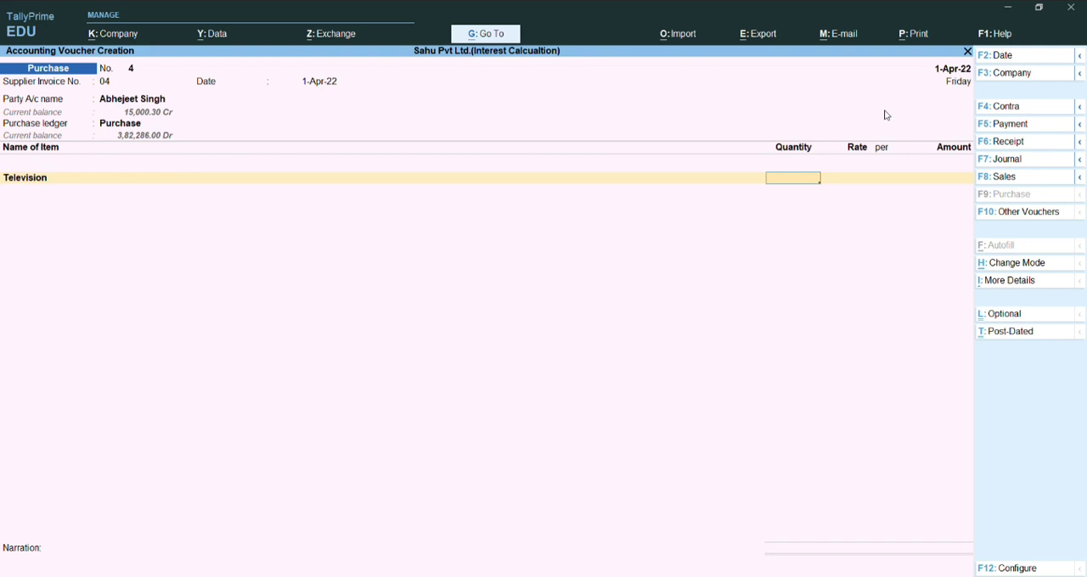
- Enter a quantity of 150 units for Television at a rate of 7,000 per unit
text(50)
key(Return)
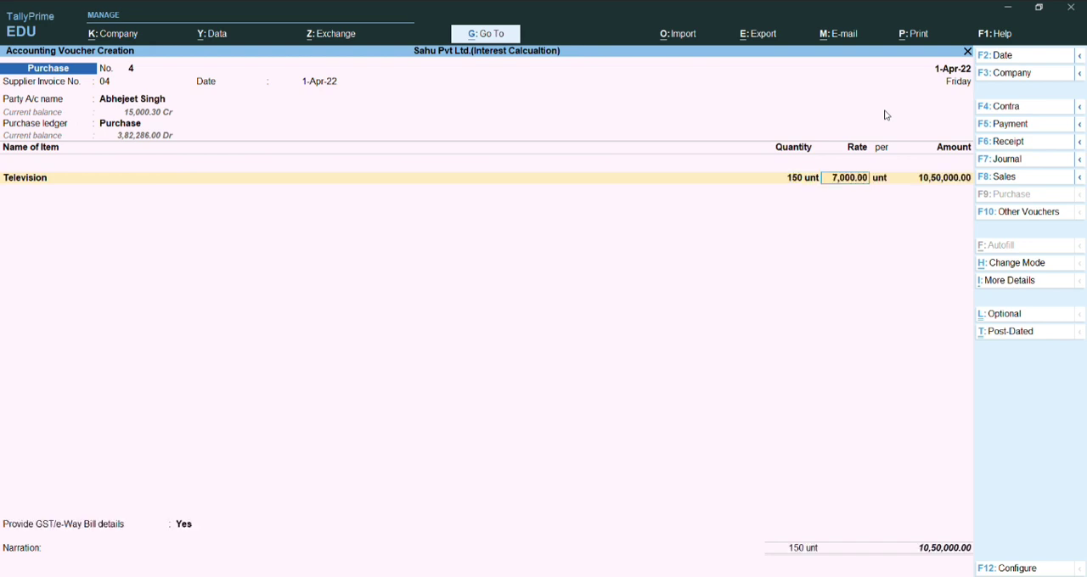
key(Return)
key(Return)
key(Return)
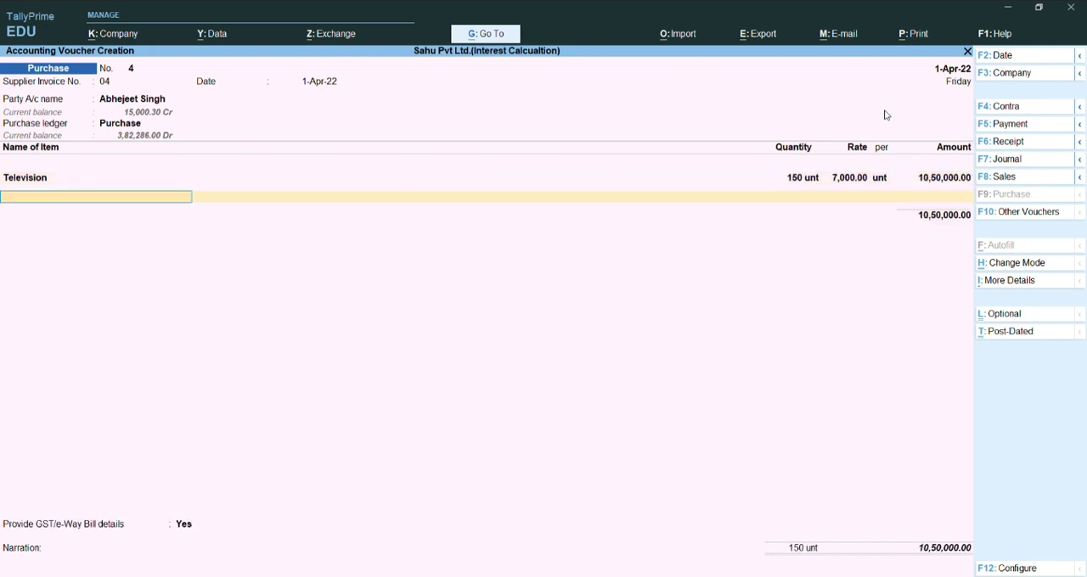
- Add Speakers as the second stock item of the purchase with a quantity of 200 units
key(Down)
key(Down)
key(Down)
key(Down)
key(Down)
key(Down)
key(Down)
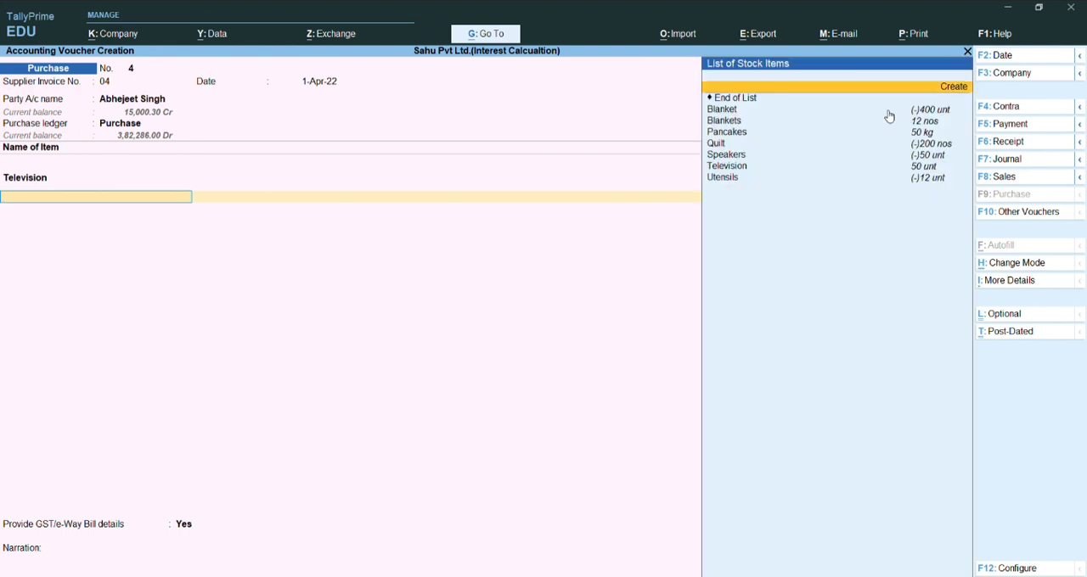
key(Return)
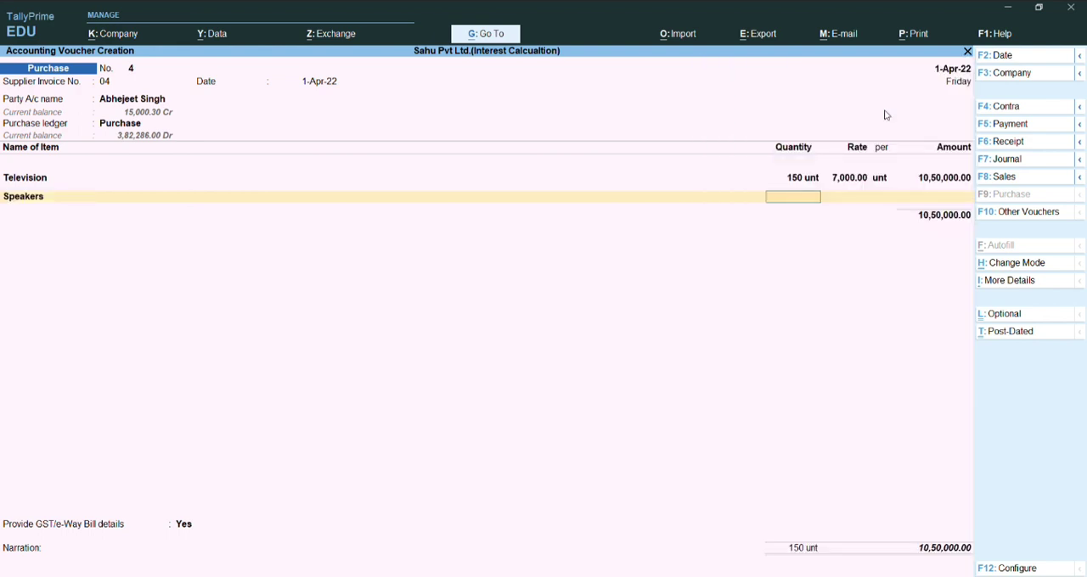
text(200)
key(Return)
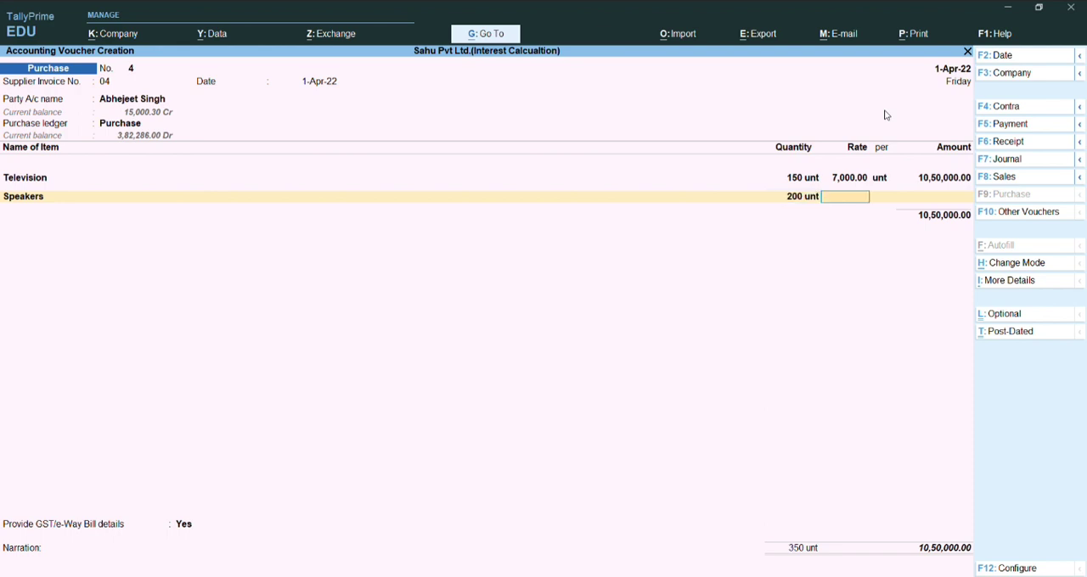
- Open the Speakers stock item master from the purchase, check its group, category and units, and accept it unchanged
key(BackSpace)
key(BackSpace)
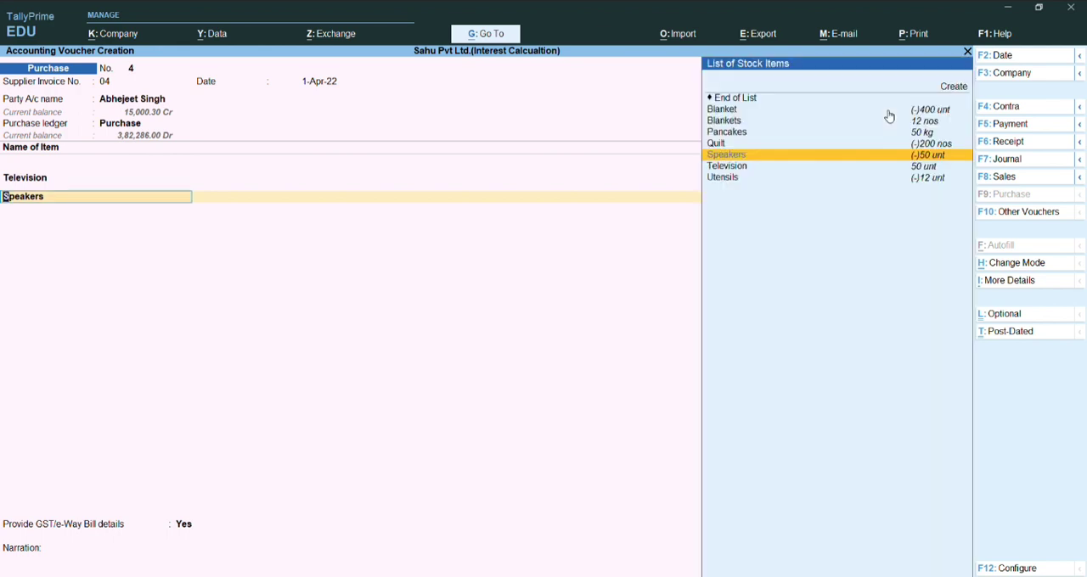
key(ctrl)
key(ctrl+Return)
key(Return)
key(Return)
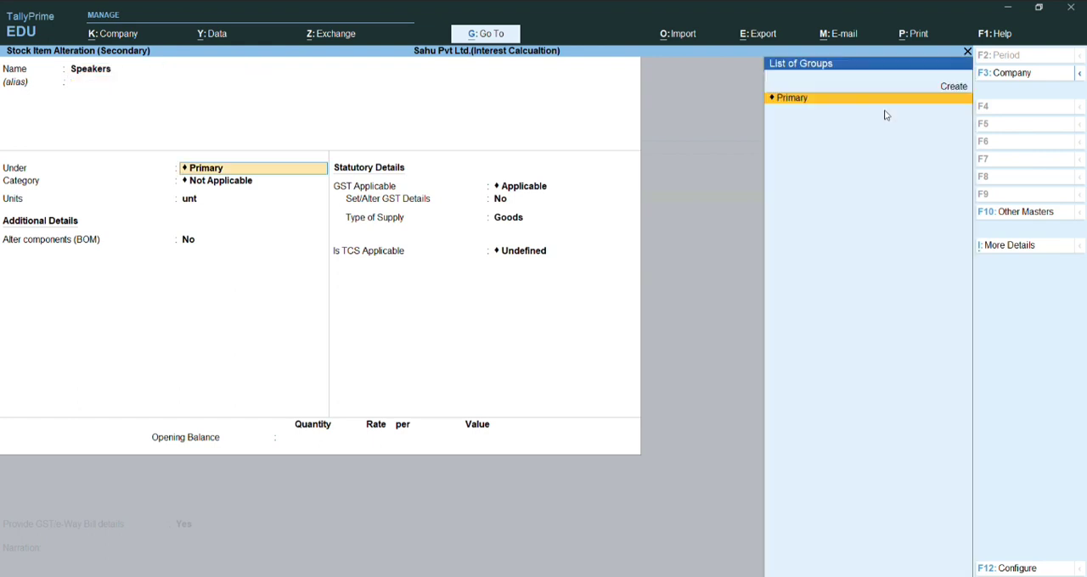
key(Return)
key(Return)
key(Return)
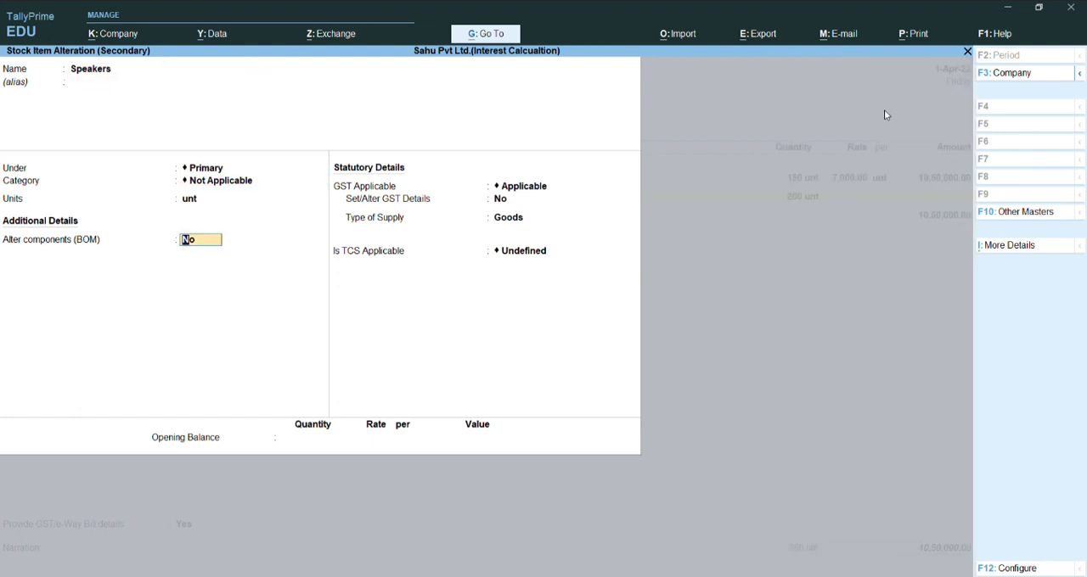
key(ctrl+a)
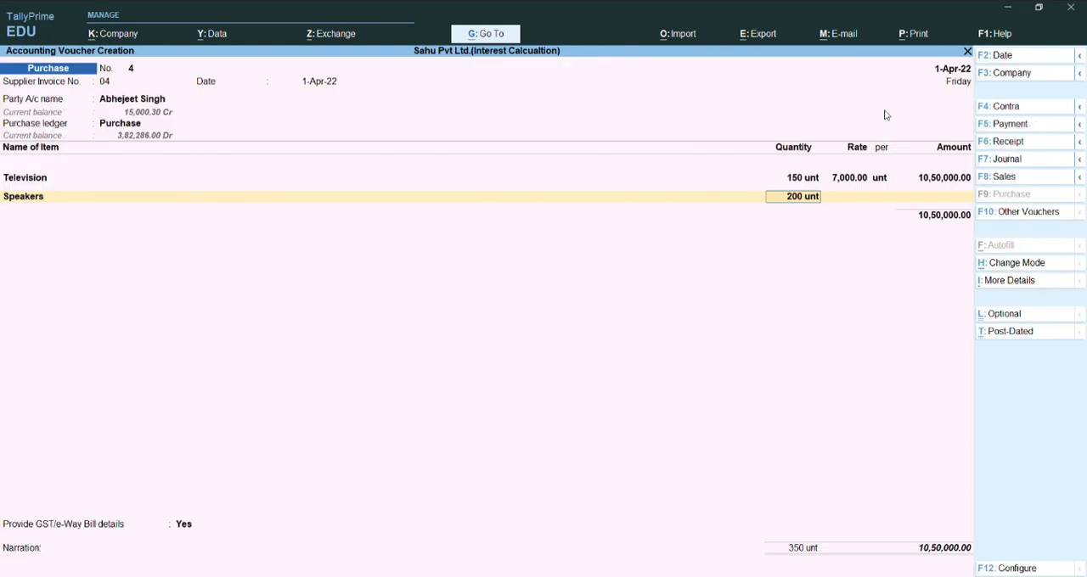
- Set the Speakers rate to 750 per unit and complete the item line
key(Return)
text(750)
key(Return)
key(Return)
- End the stock item list and accept the GST and e-Way Bill details unchanged
key(Return)
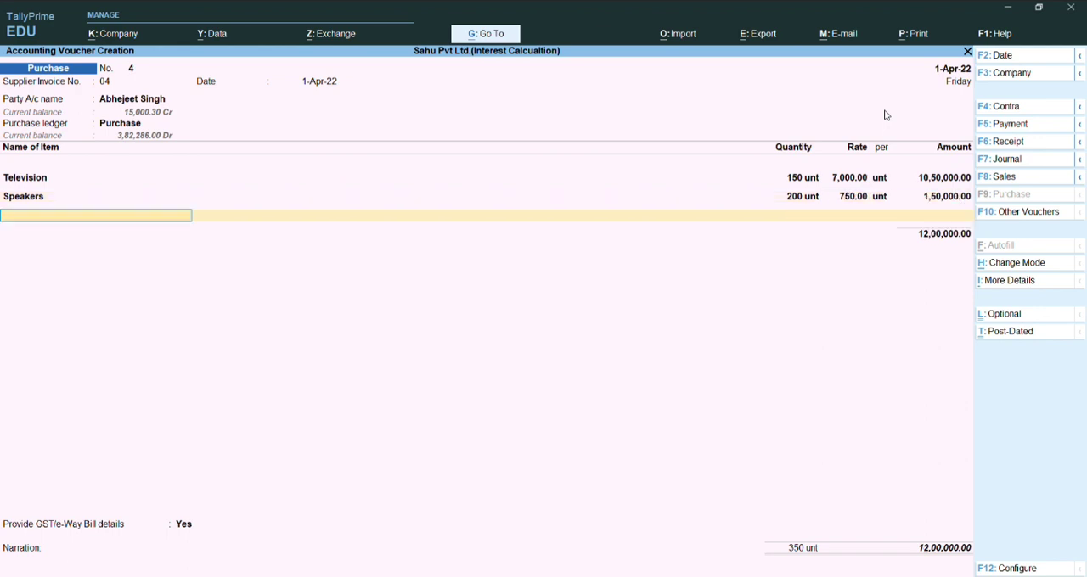
key(Return)
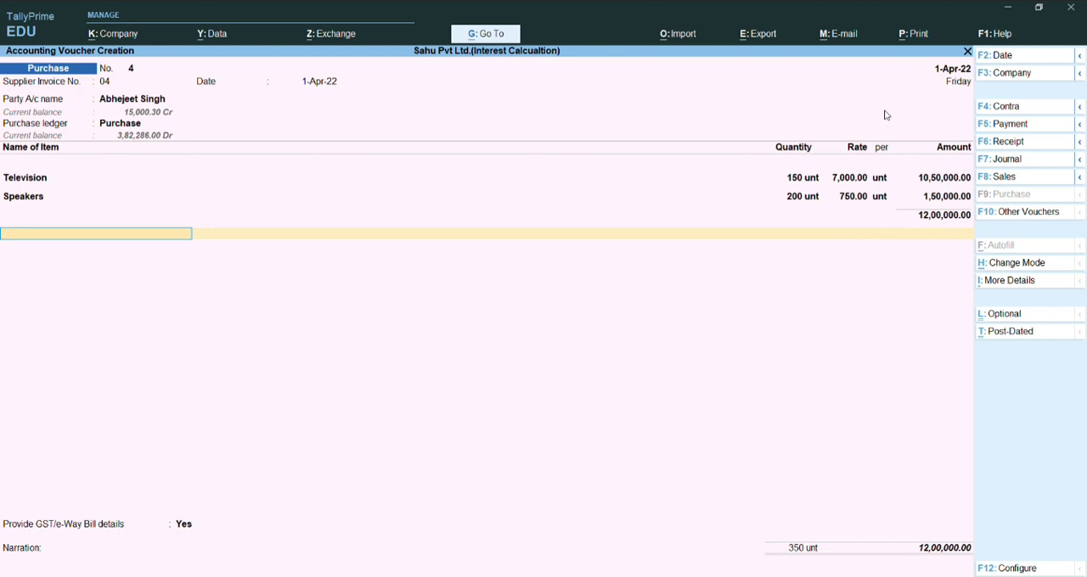
key(Return)
key(Return)
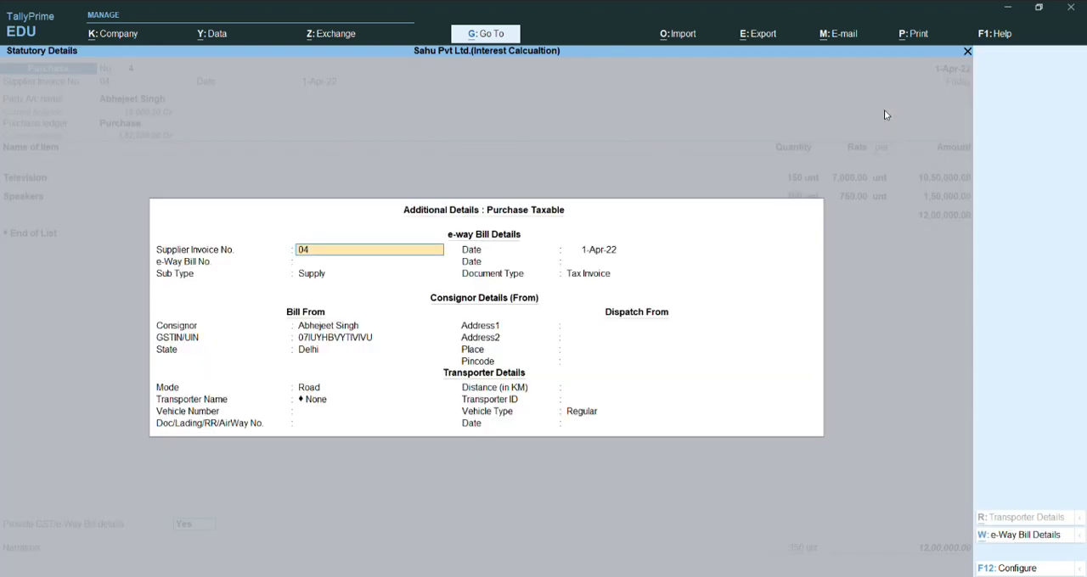
key(ctrl+a)
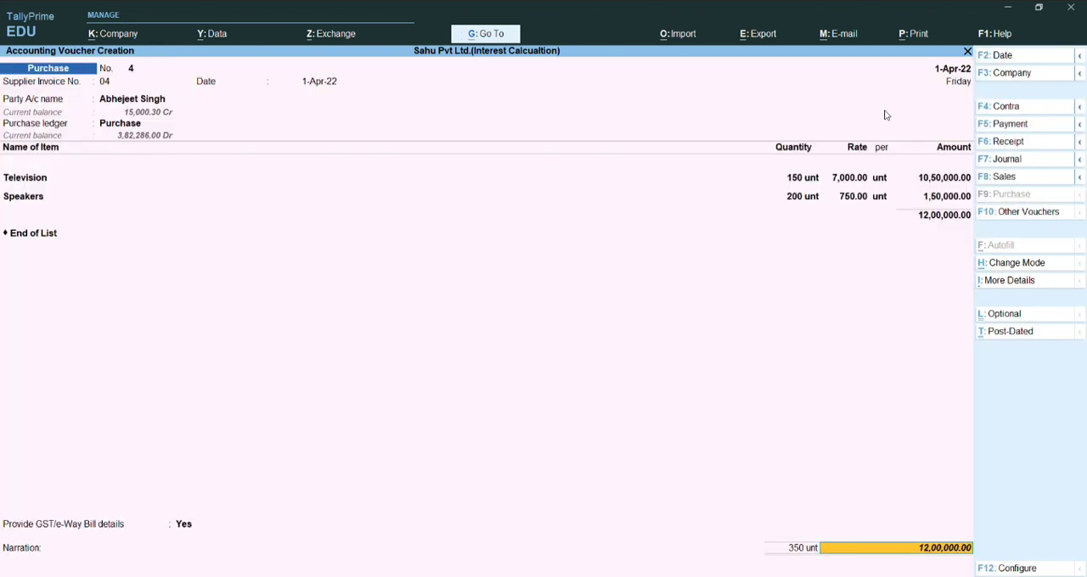
- Record the 12,00,000 credit under new bill reference 04 and save the purchase voucher without a narration
key(Return)
key(Return)
key(Return)
key(Return)
key(Return)
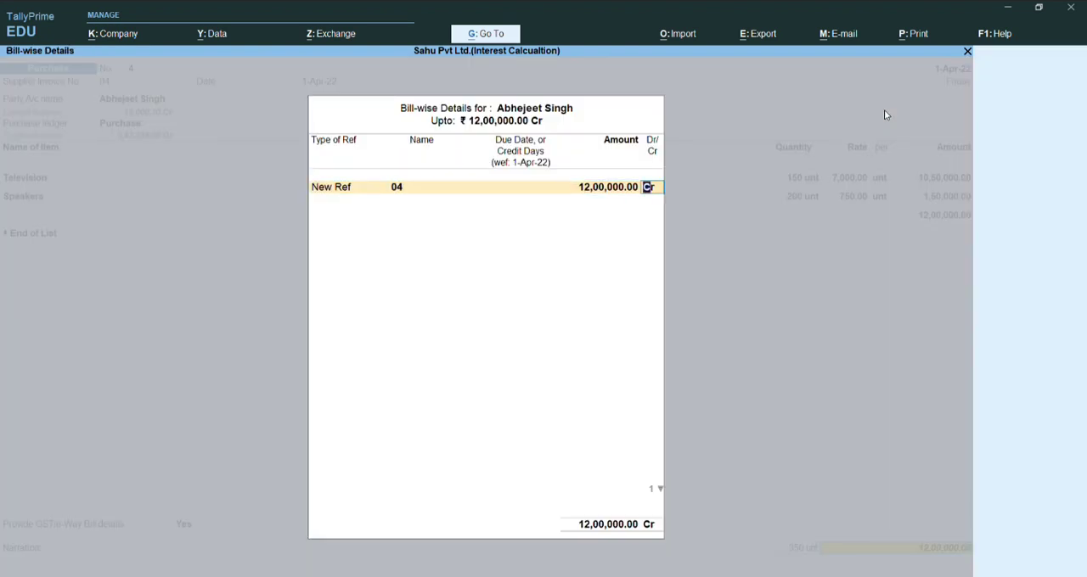
key(Return)
key(Return)
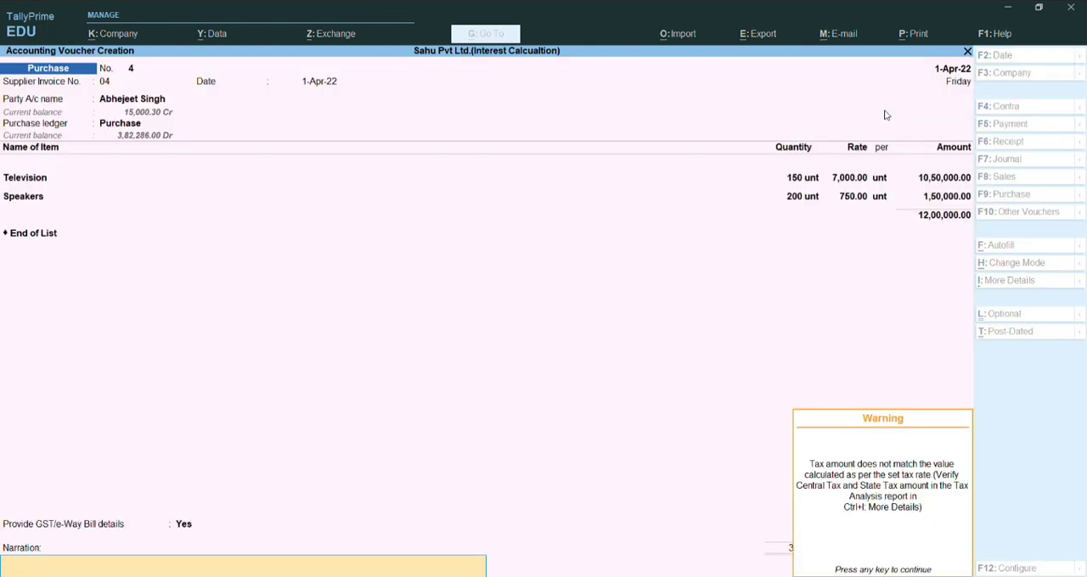
key(Return)
key(Return)
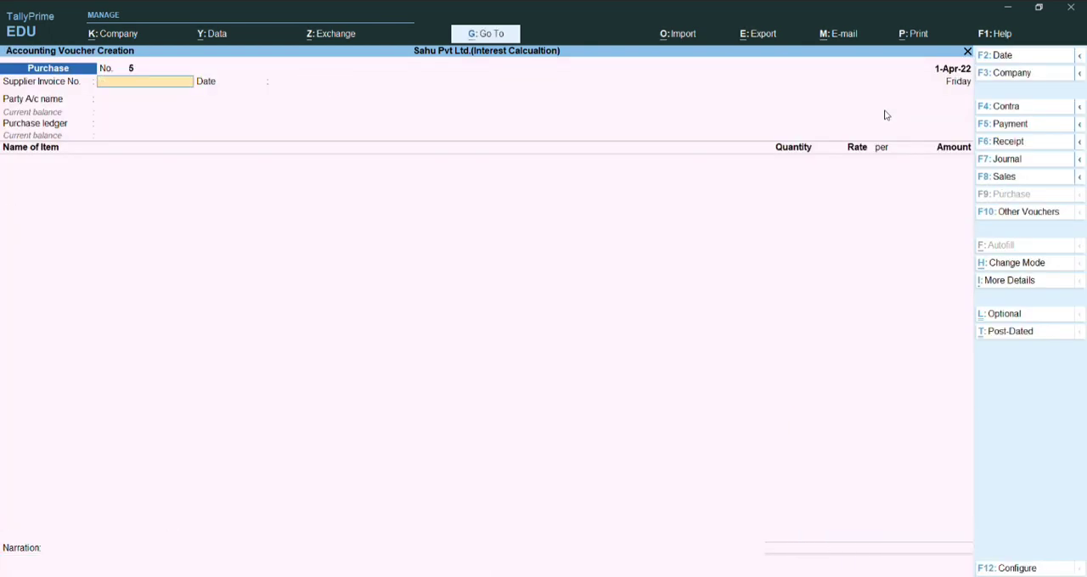
key(ctrl)
key(ctrl+q)
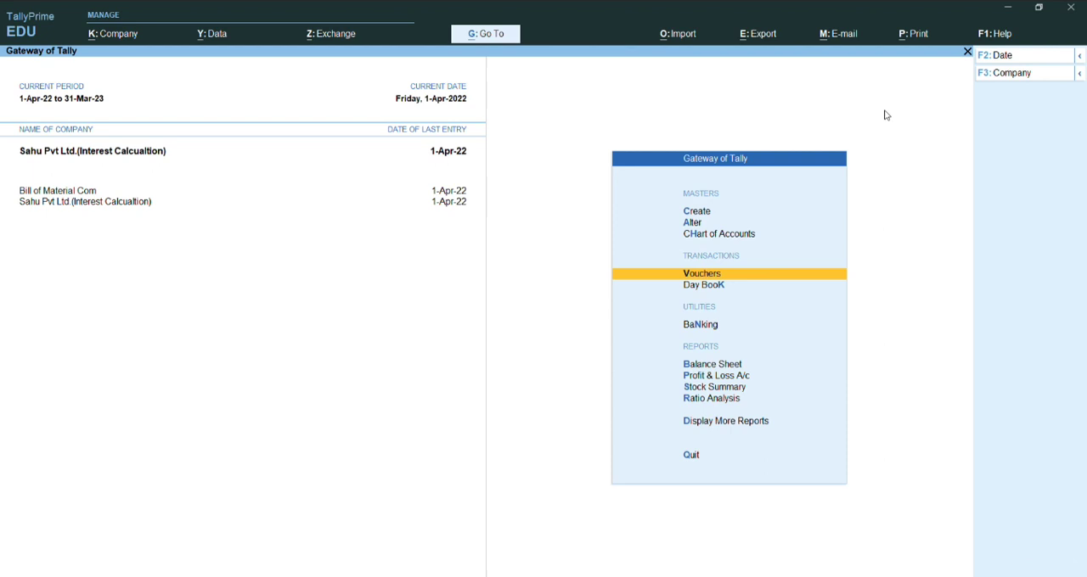
key(Return)
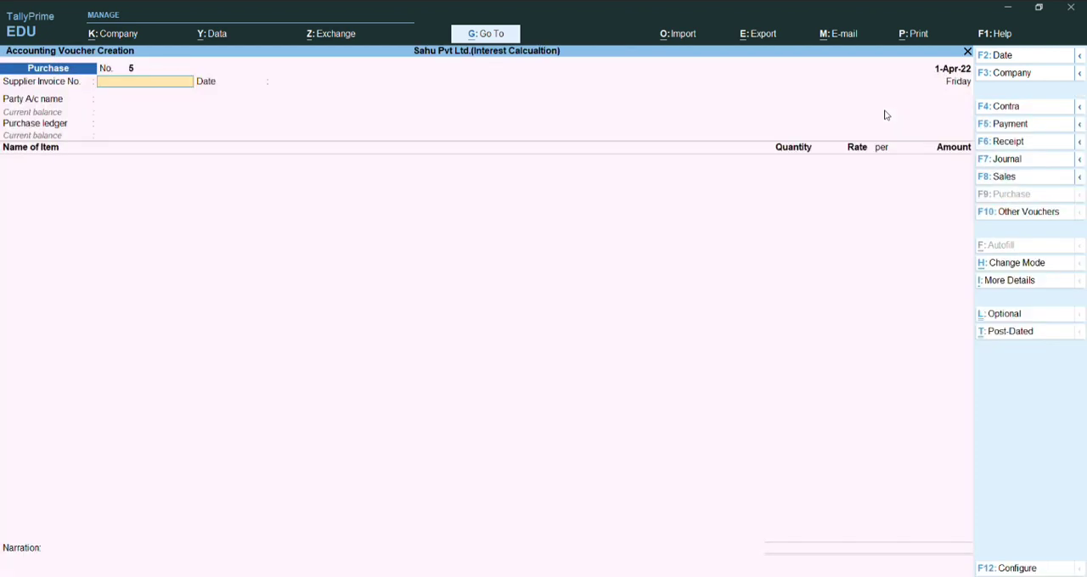
key(F5)
text(02)
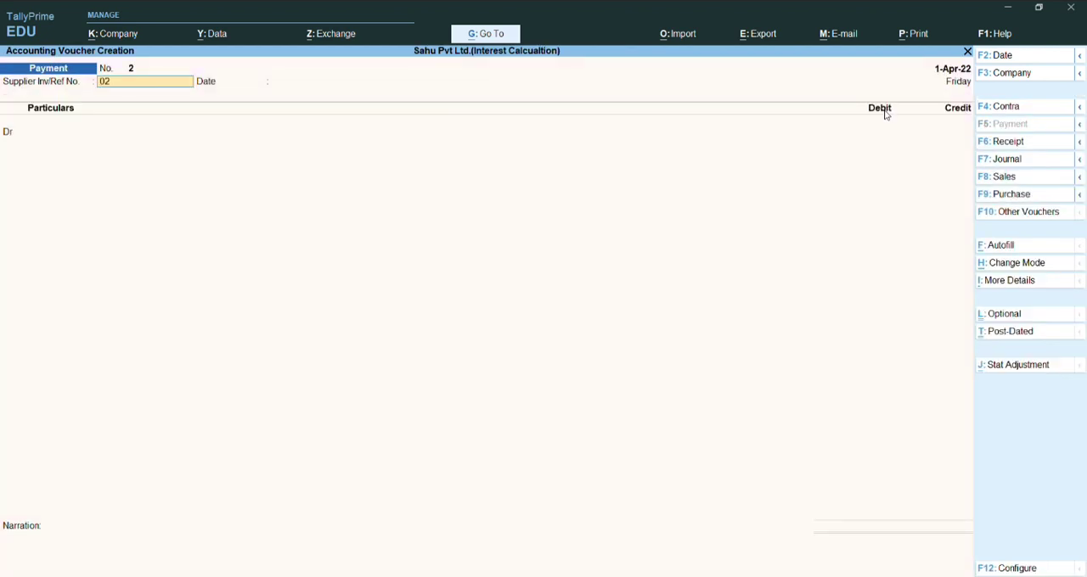
key(Return)
key(Return)
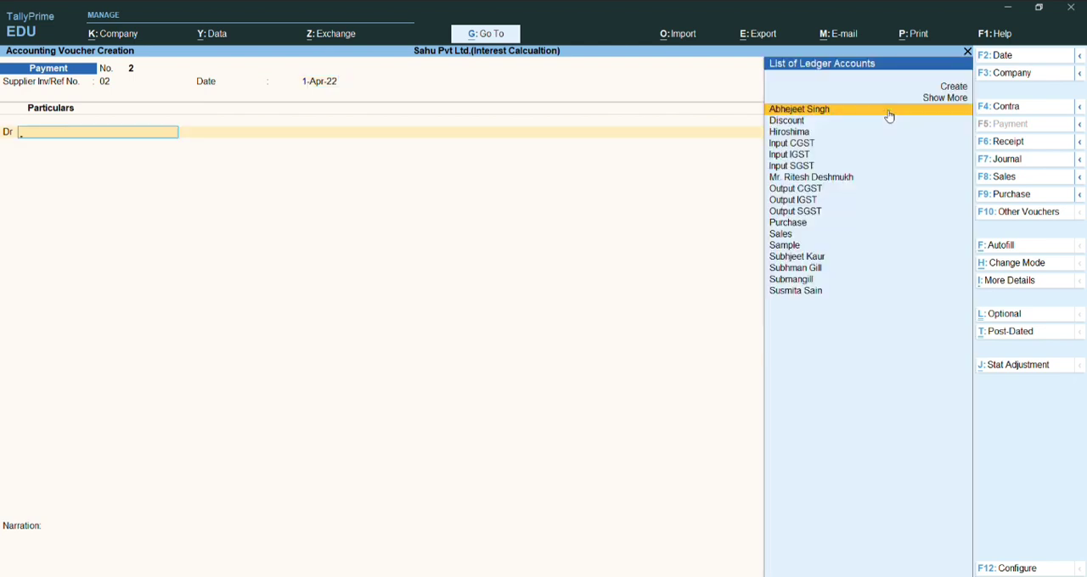
click(887, 112)
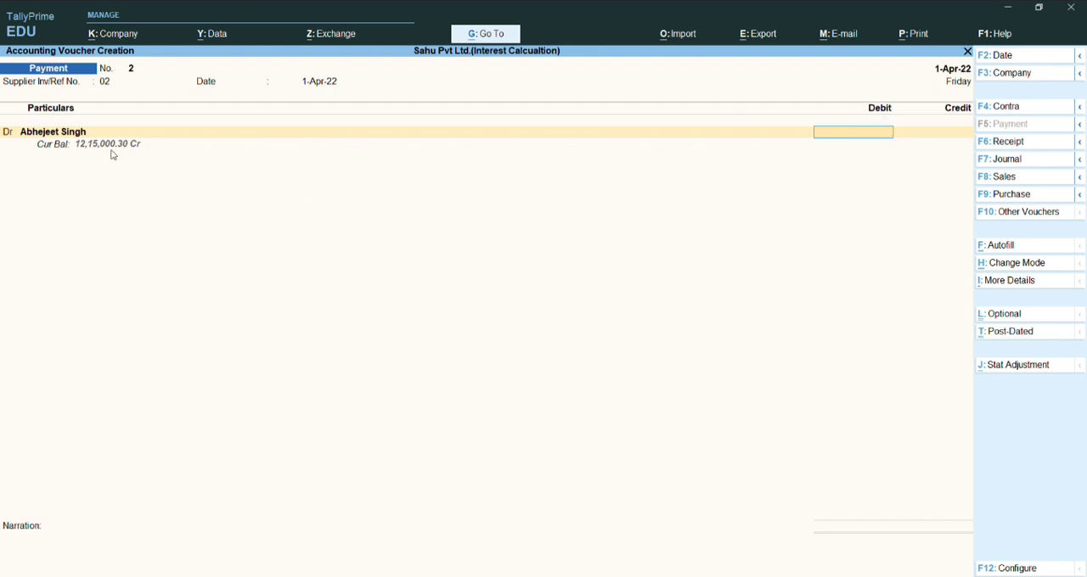
key(ctrl+q)
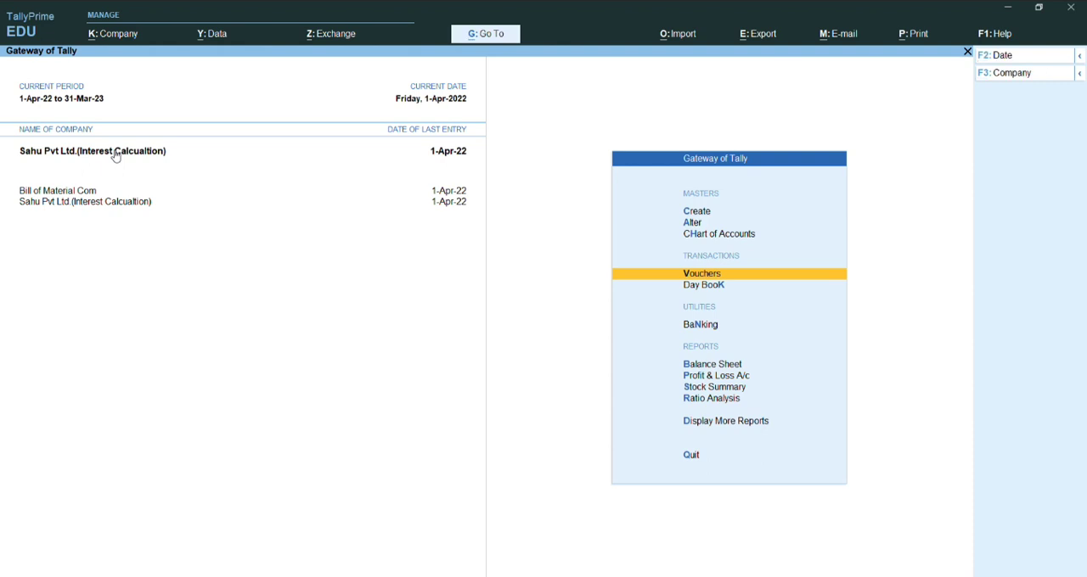
- Examine the supplier's ledger vouchers for the outstanding purchase entries and return to the Gateway of Tally
key(d)
key(a)
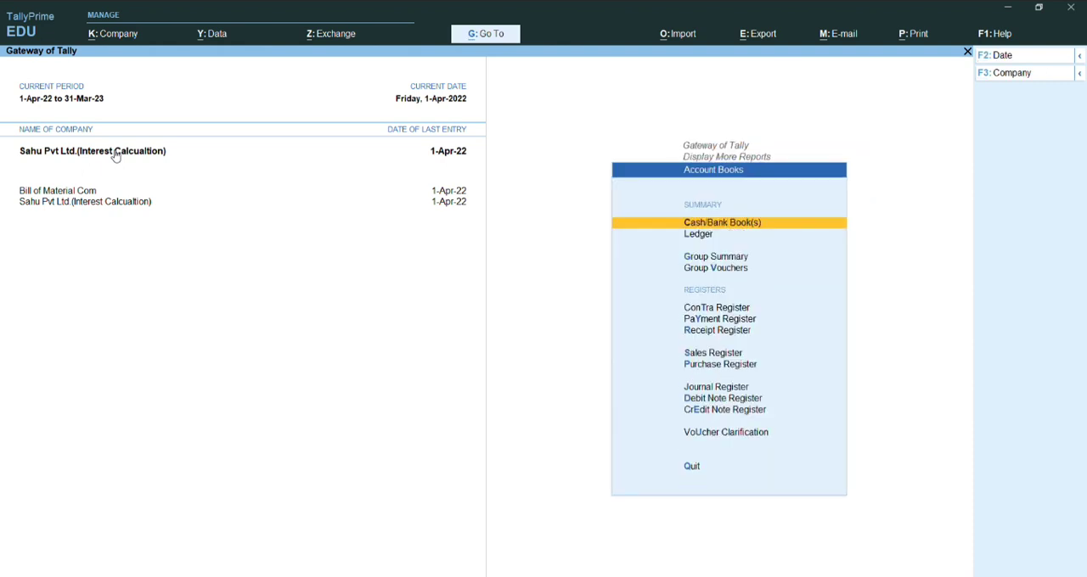
key(l)
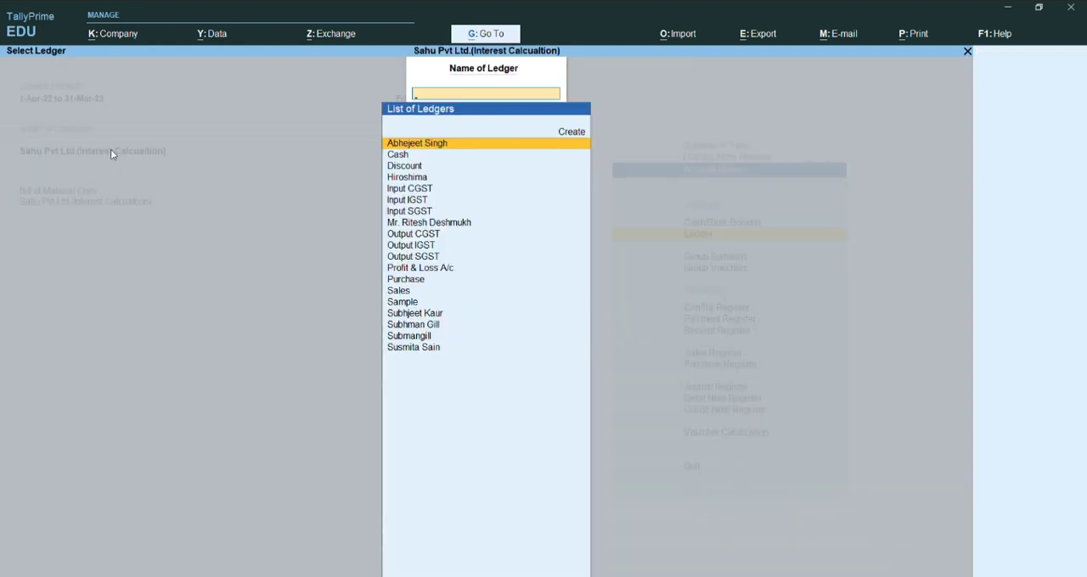
key(Return)
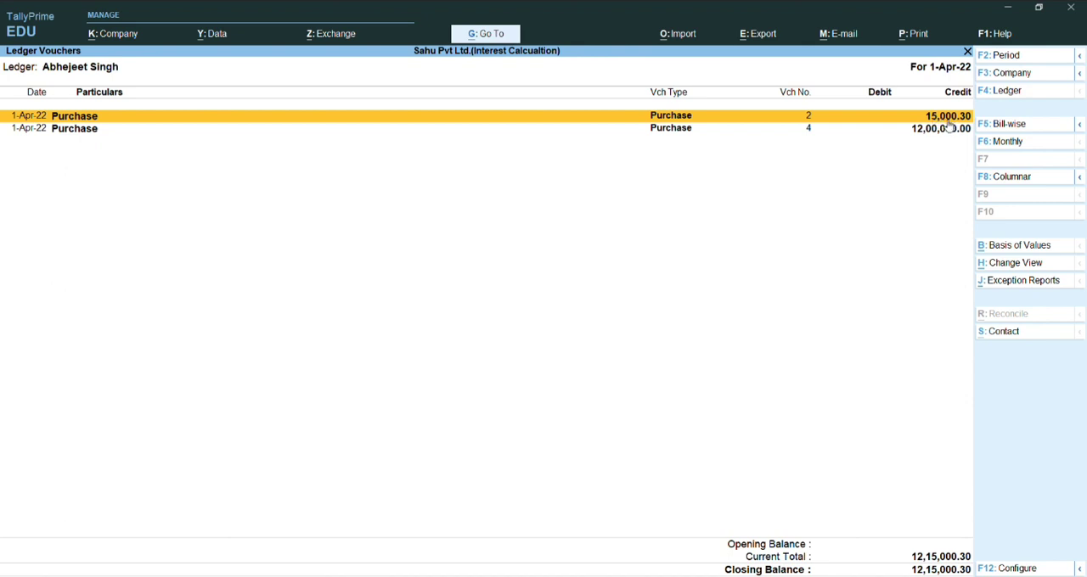
key(Down)
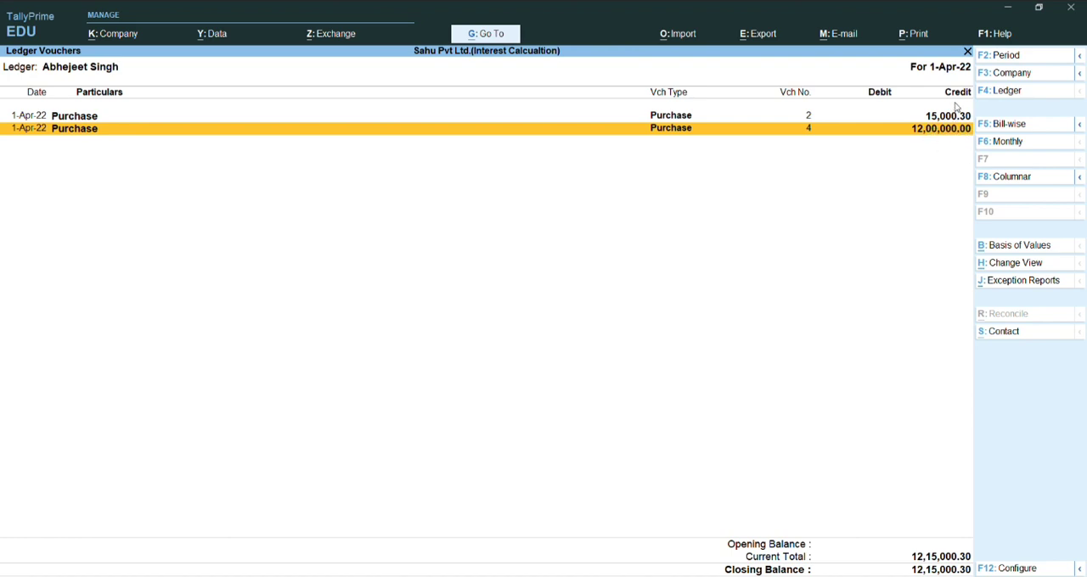
key(Escape)
key(Escape)
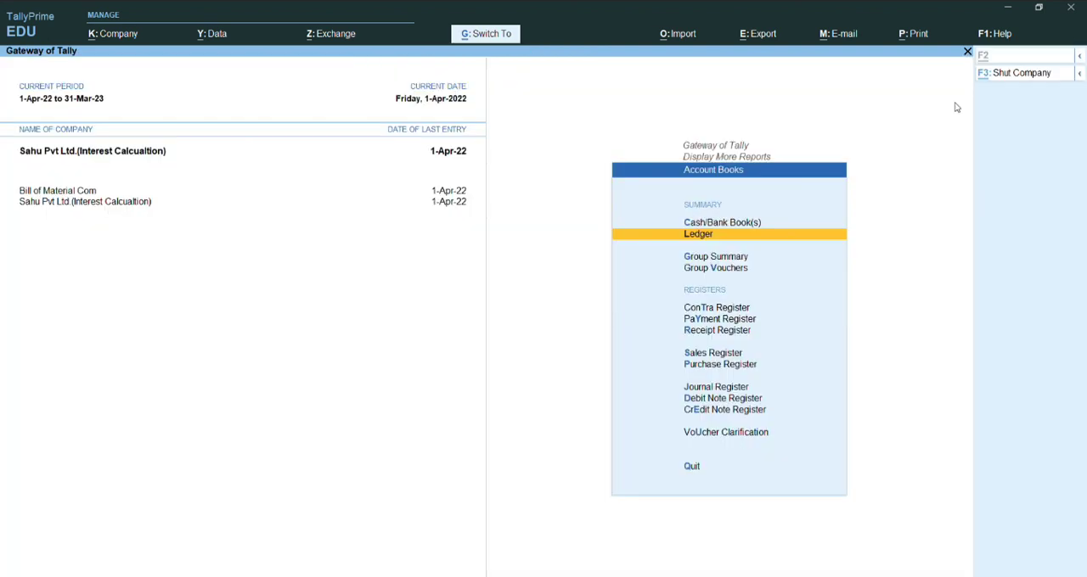
key(Escape)
key(Escape)
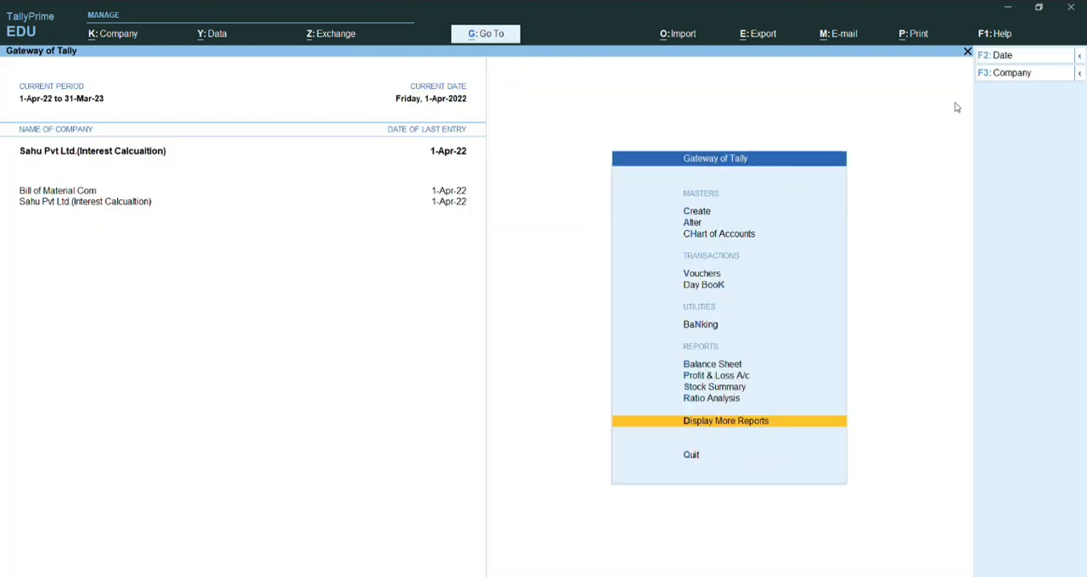
- Start a payment voucher with supplier reference 02 and the default date, debiting the supplier's account
text(v)
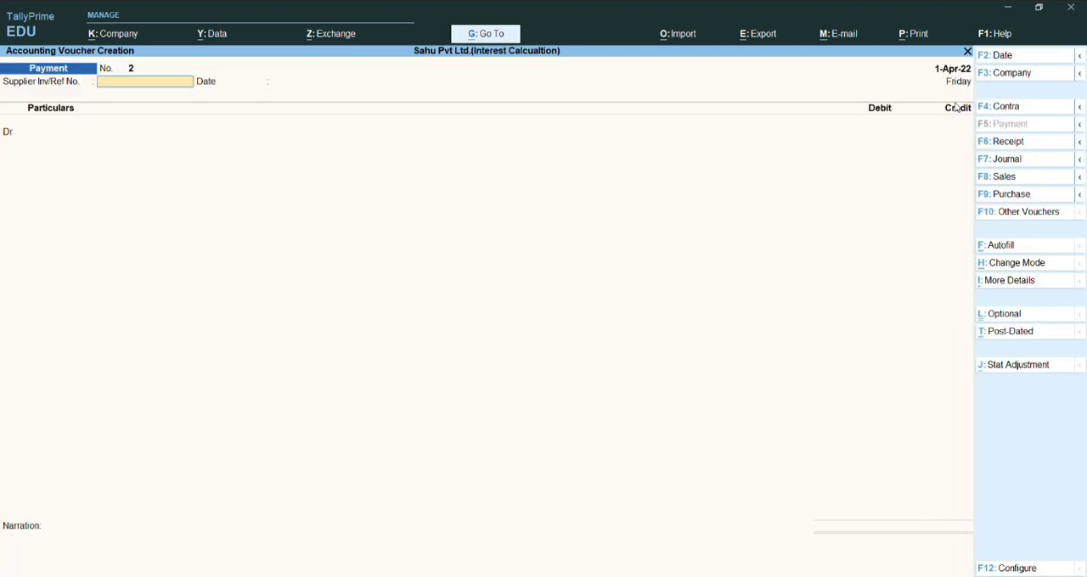
text(02)
key(Return)
key(Return)
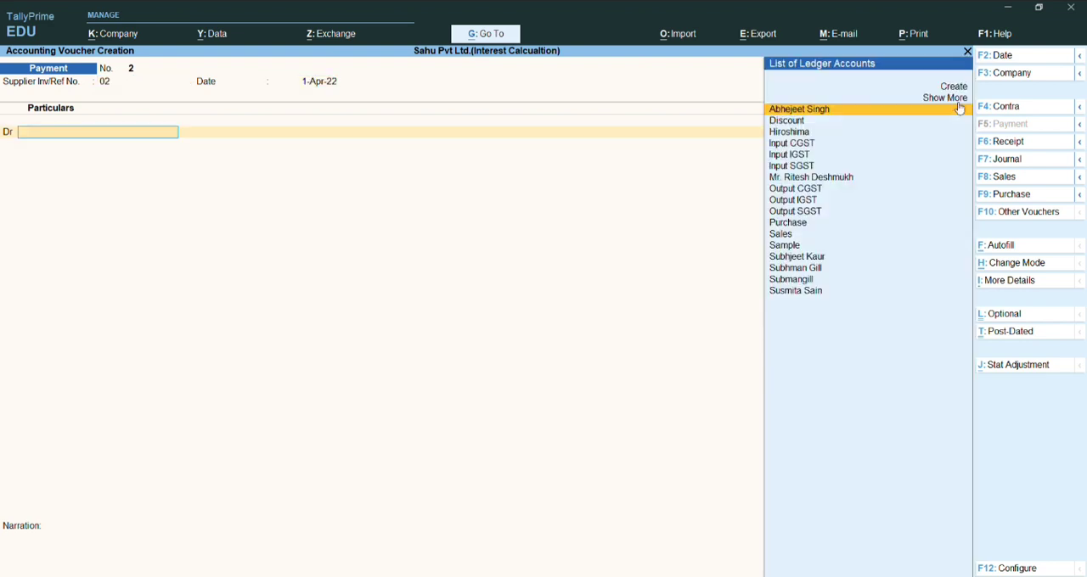
key(Return)
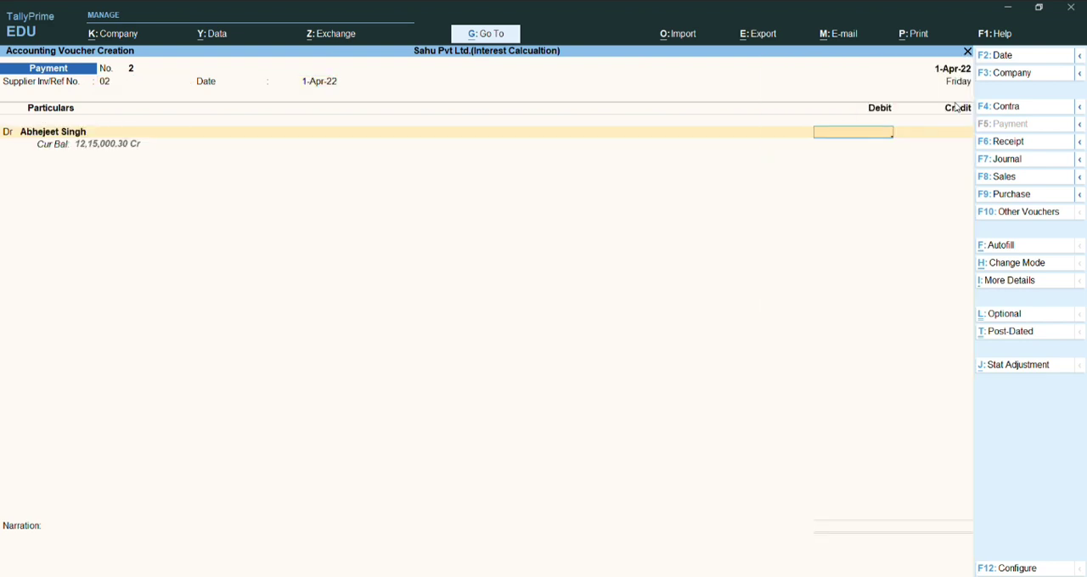
- Enter a debit of 12,00,000 for the supplier and allocate it with Agst Ref to pending bill 04
text(12,00,00)
text(0)
key(Return)
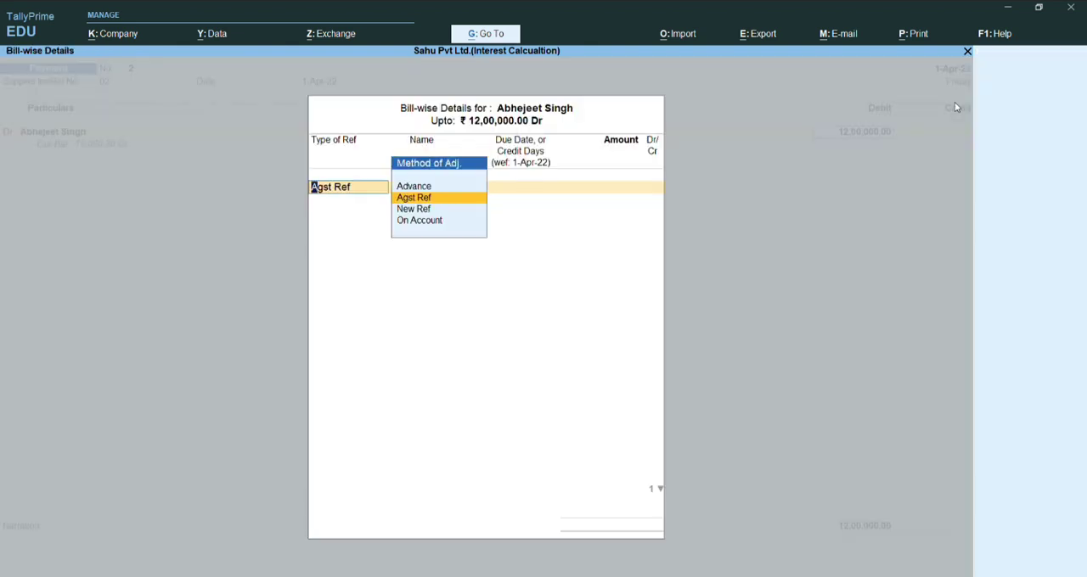
key(Return)
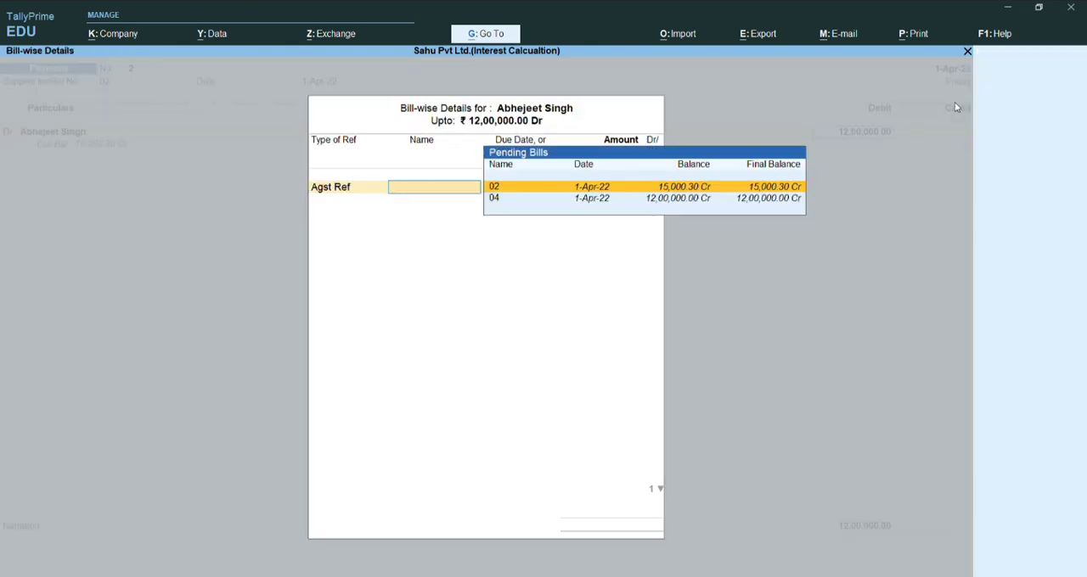
key(Down)
key(Up)
key(Down)
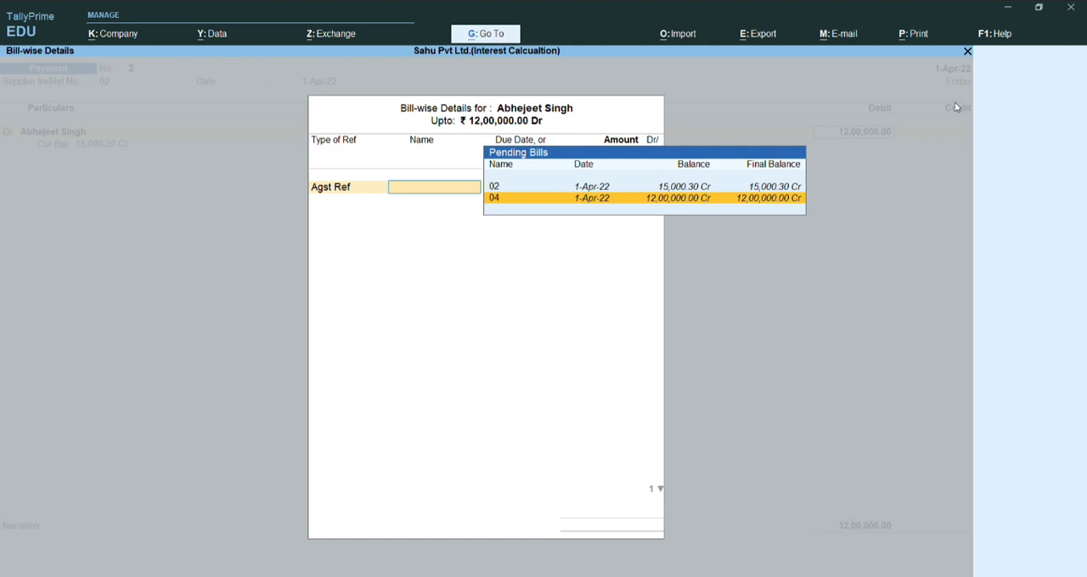
key(Return)
key(Return)
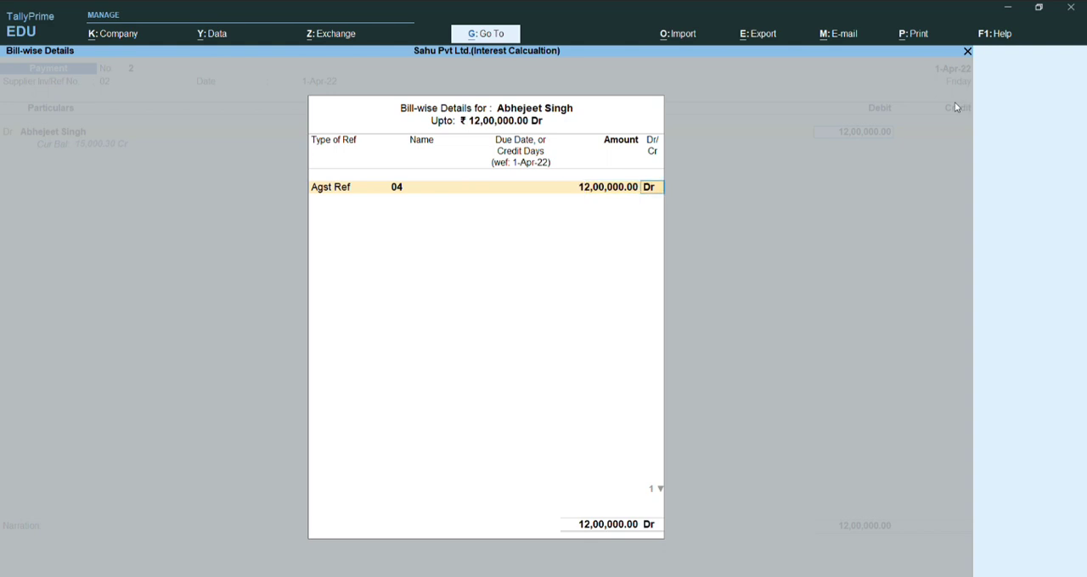
key(Return)
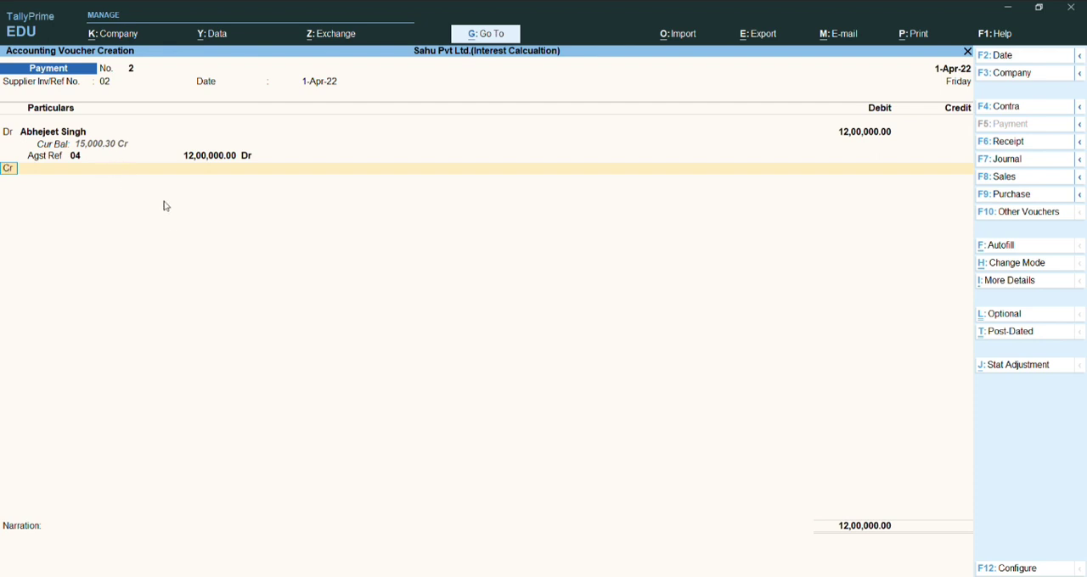
- Create a ledger named Bank under Bank Accounts from the payment voucher's credit line and use it as the credit account
key(Return)
text(C)
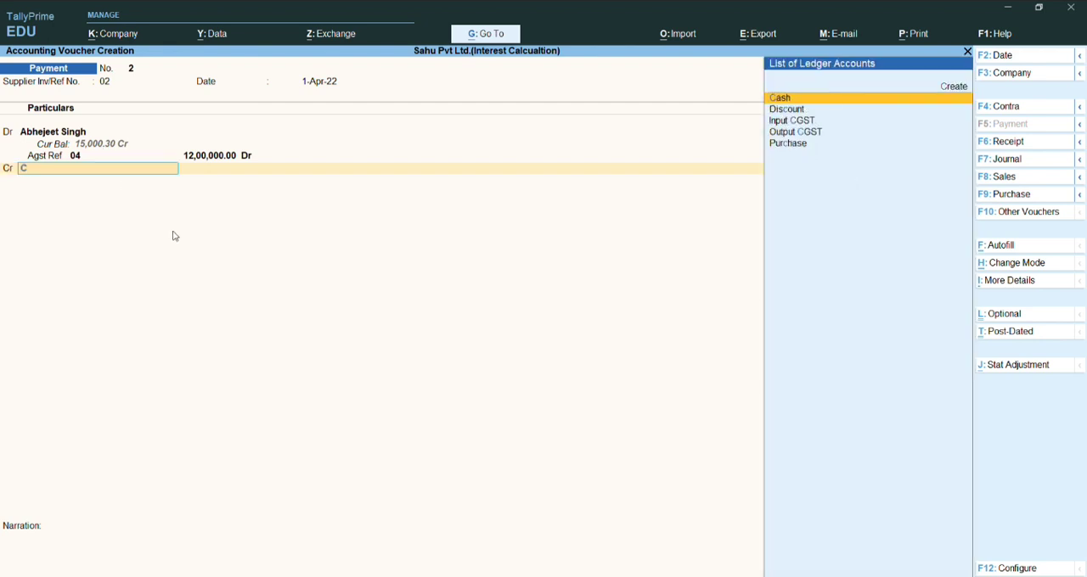
key(BackSpace)
text(B)
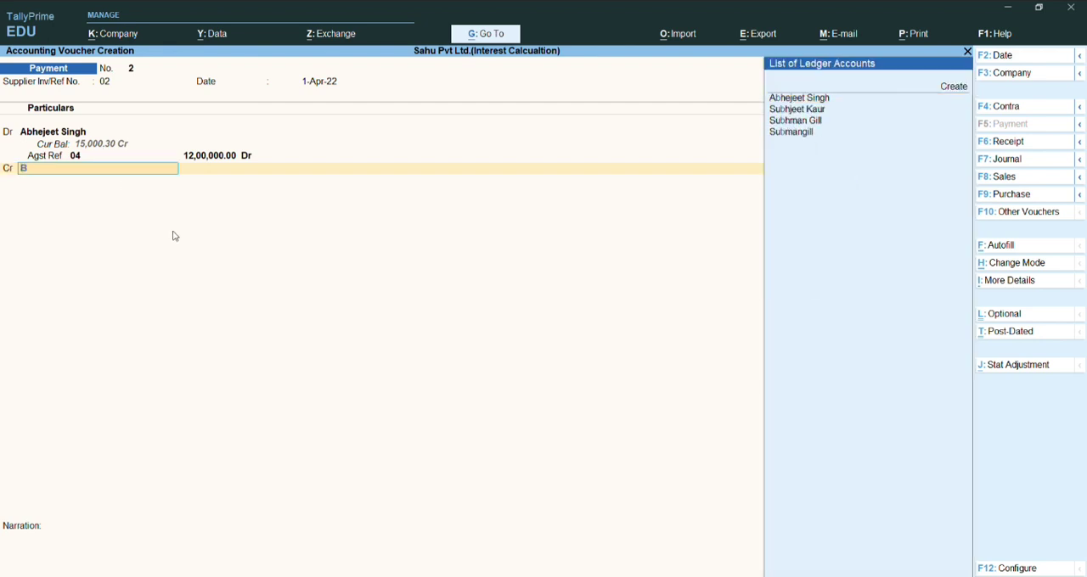
key(BackSpace)
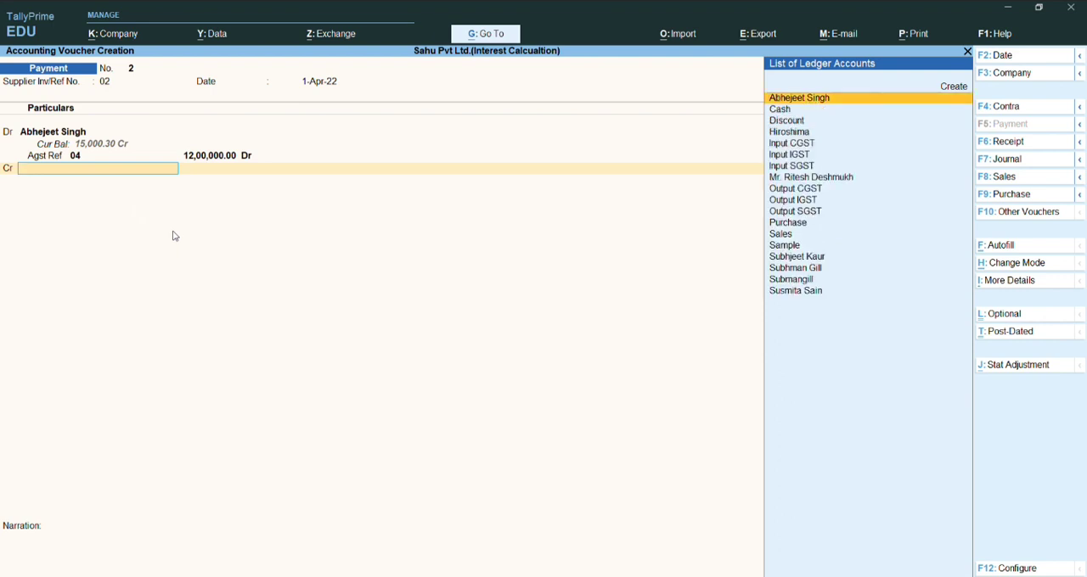
key(alt+c)
text(Bank)
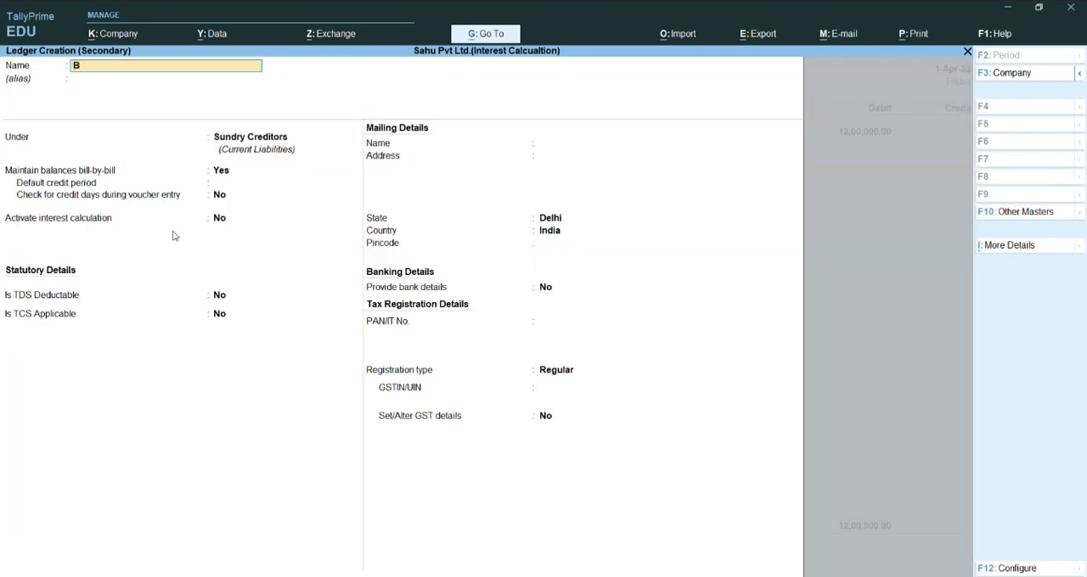
key(Return)
key(Return)
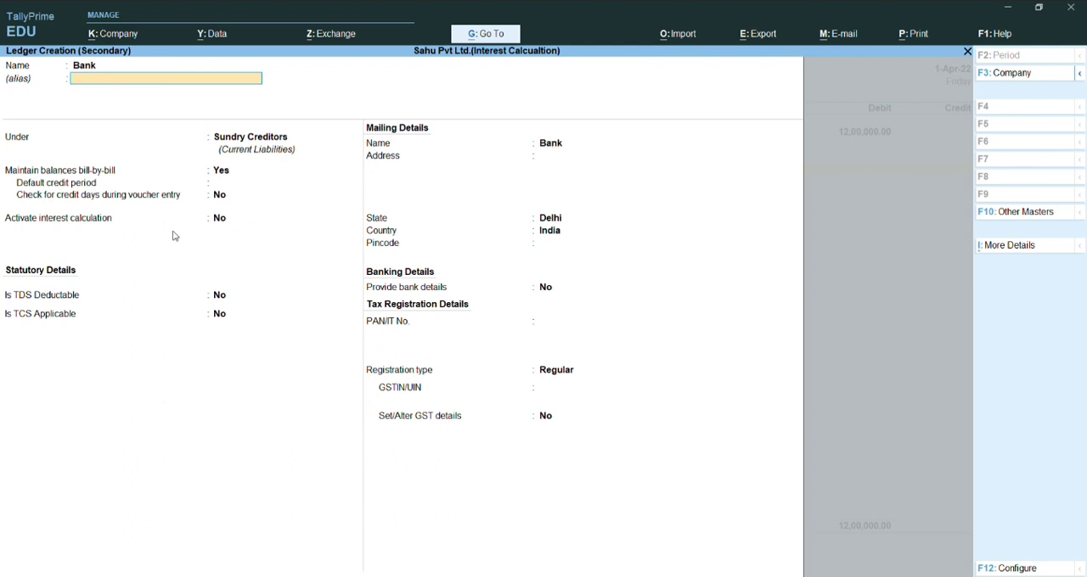
text(Bank)
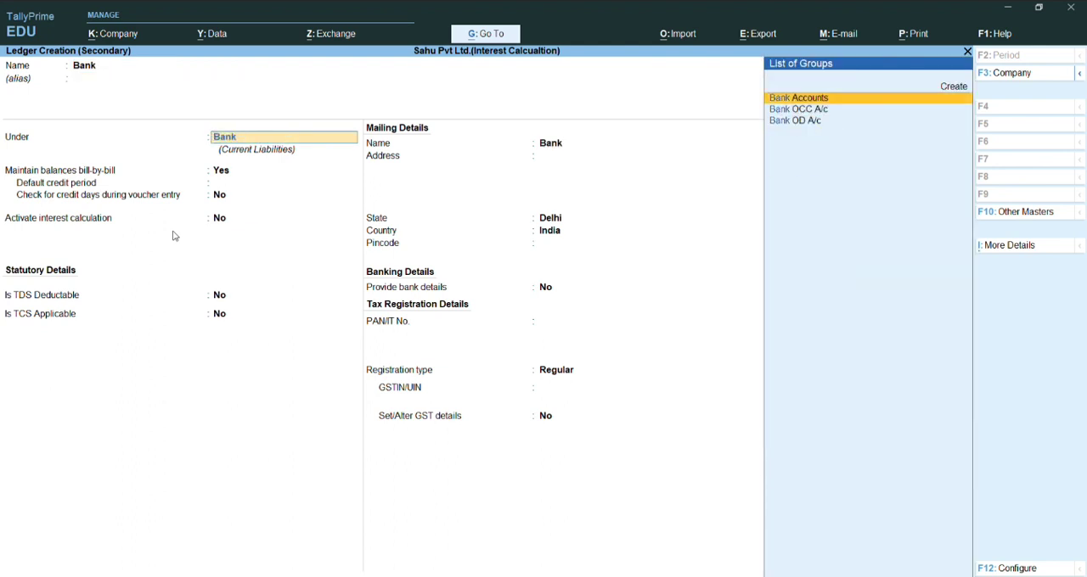
key(Return)
key(ctrl+a)
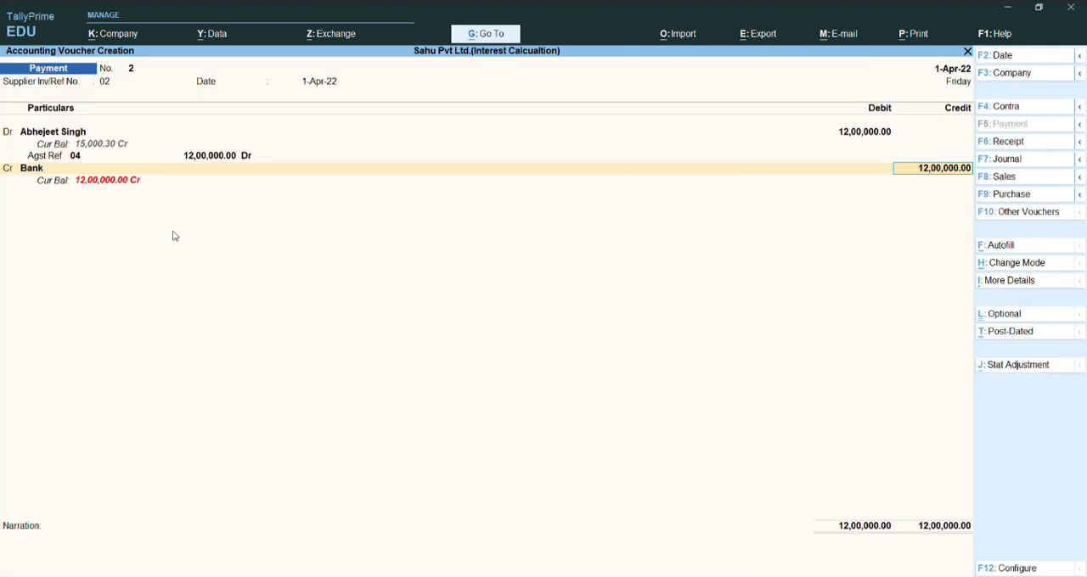
- Credit 12,00,000 to Bank with the default cheque allocation dated 1-Apr-22, and save the payment voucher without a narration
key(Return)
key(Return)
key(Return)
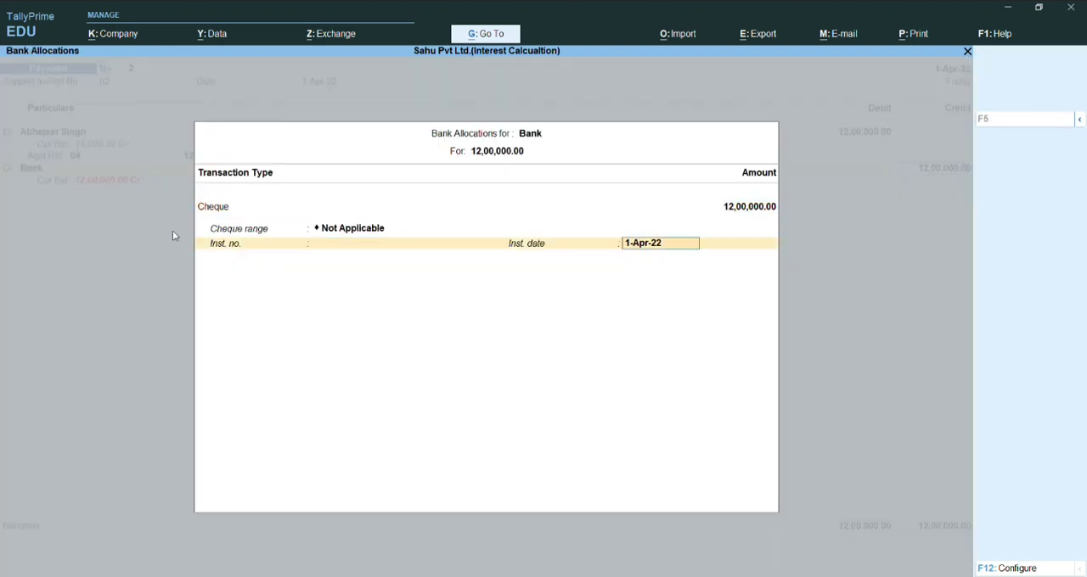
key(Return)
key(Return)
key(Return)
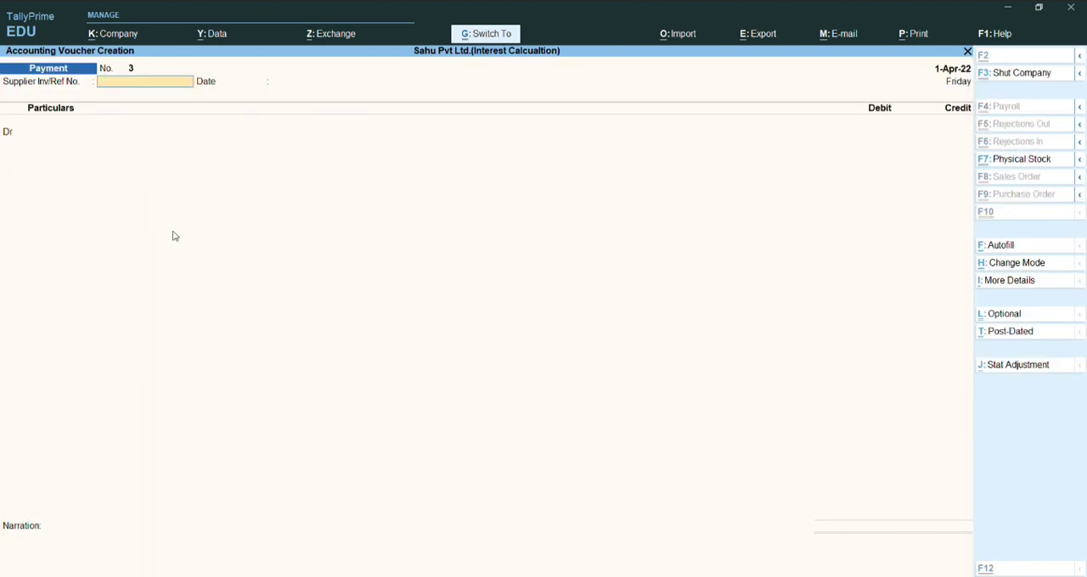
- Open the supplier's ledger vouchers report and compare the 12,00,000 purchase entry with the bank payment and the closing balance
key(ctrl+q)
key(d)
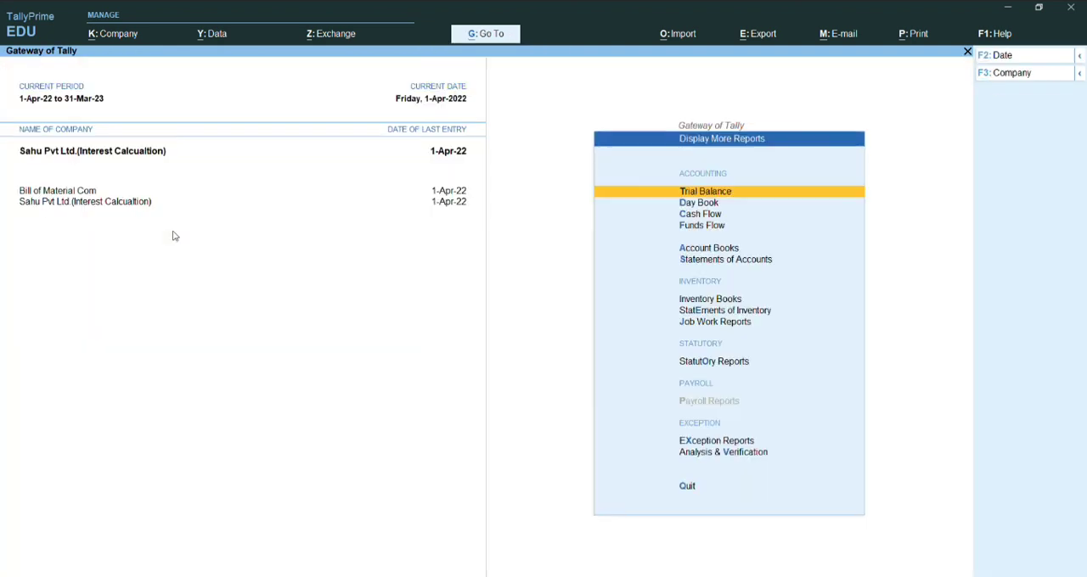
key(a)
key(l)
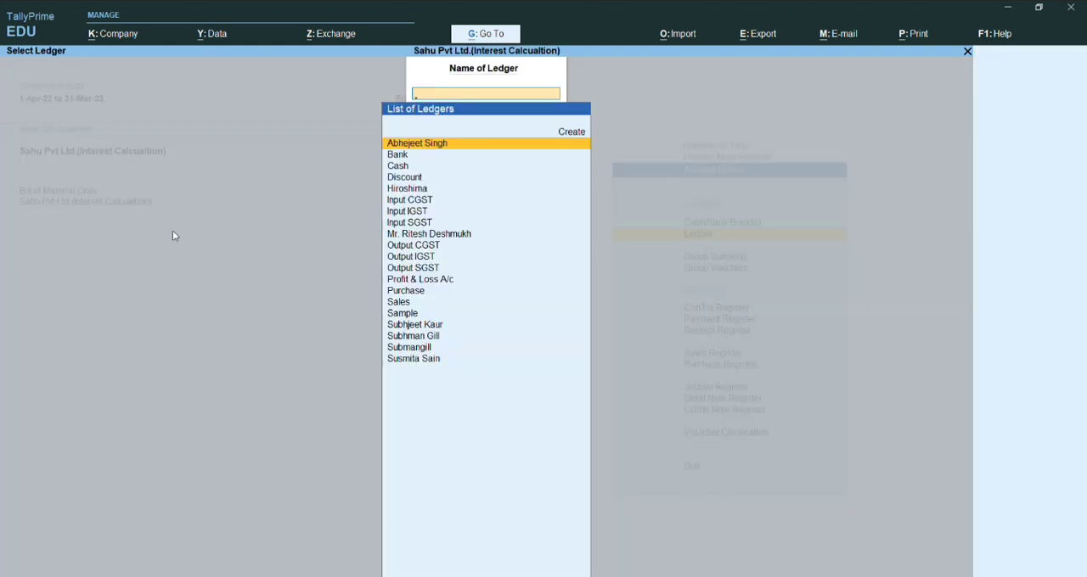
key(Return)
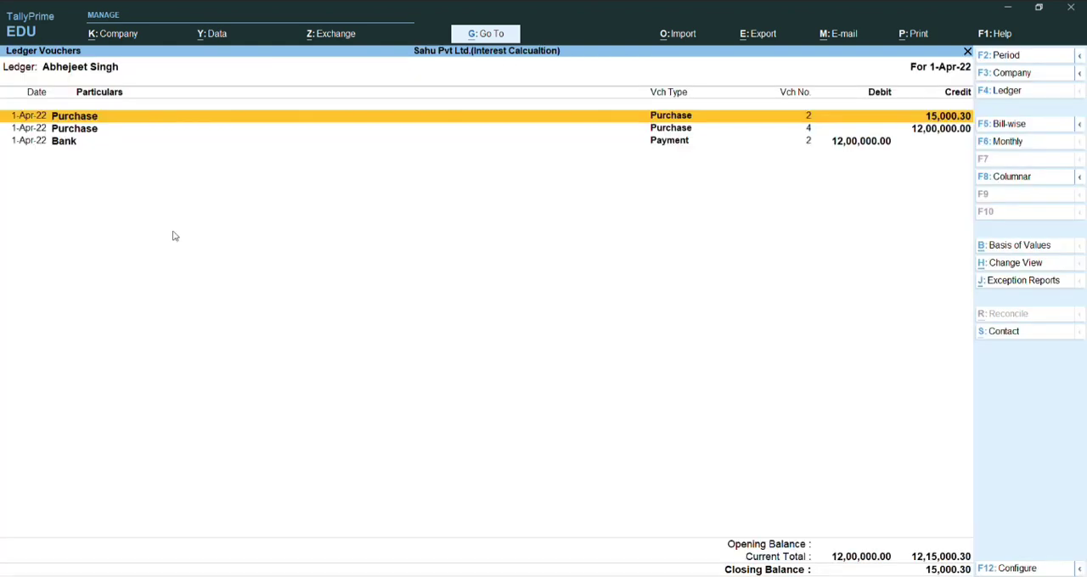
key(Down)
key(Down)
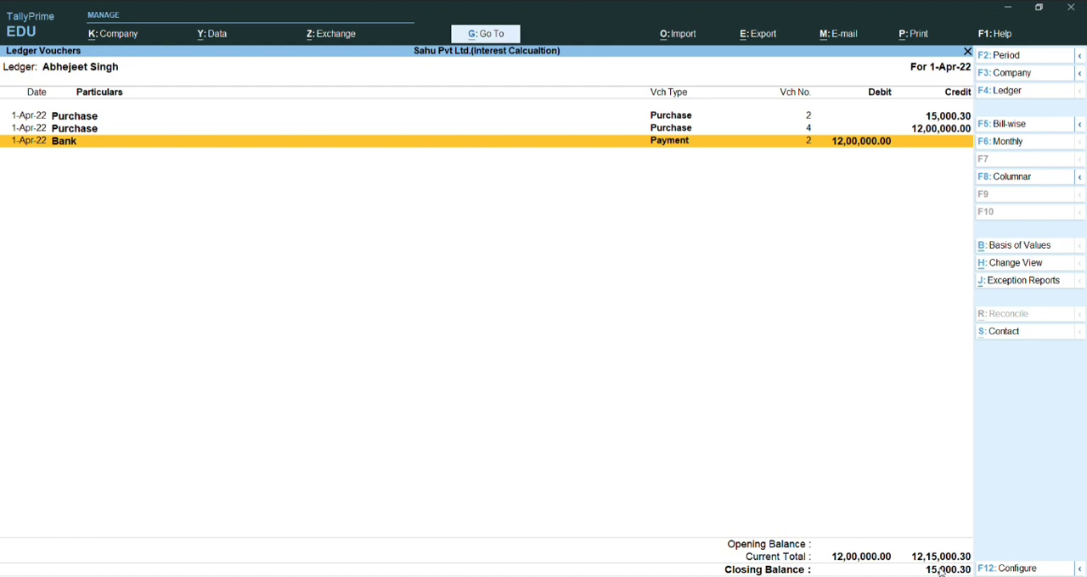
key(Up)
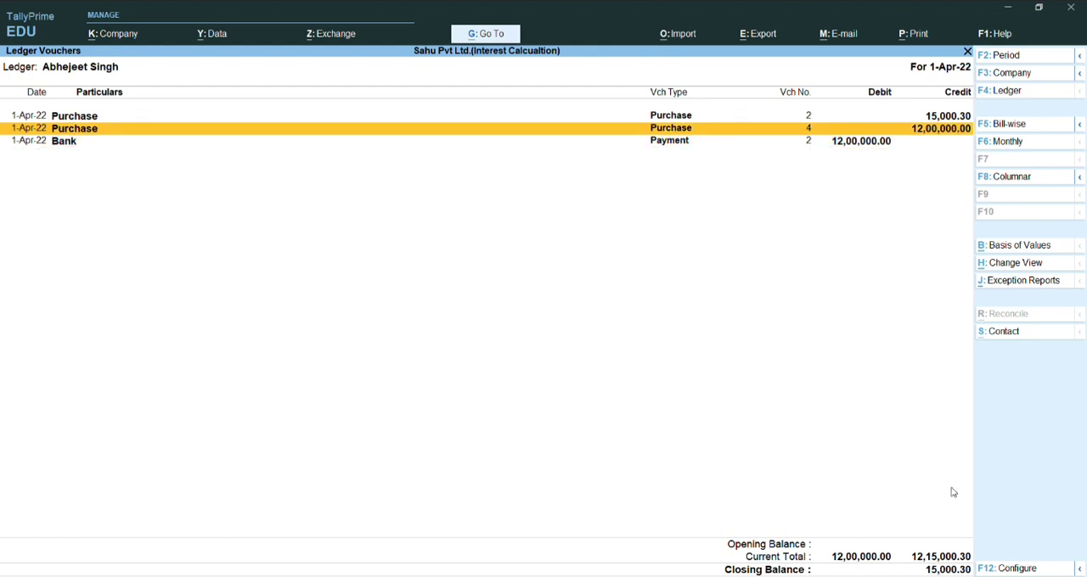
key(Down)
key(Up)
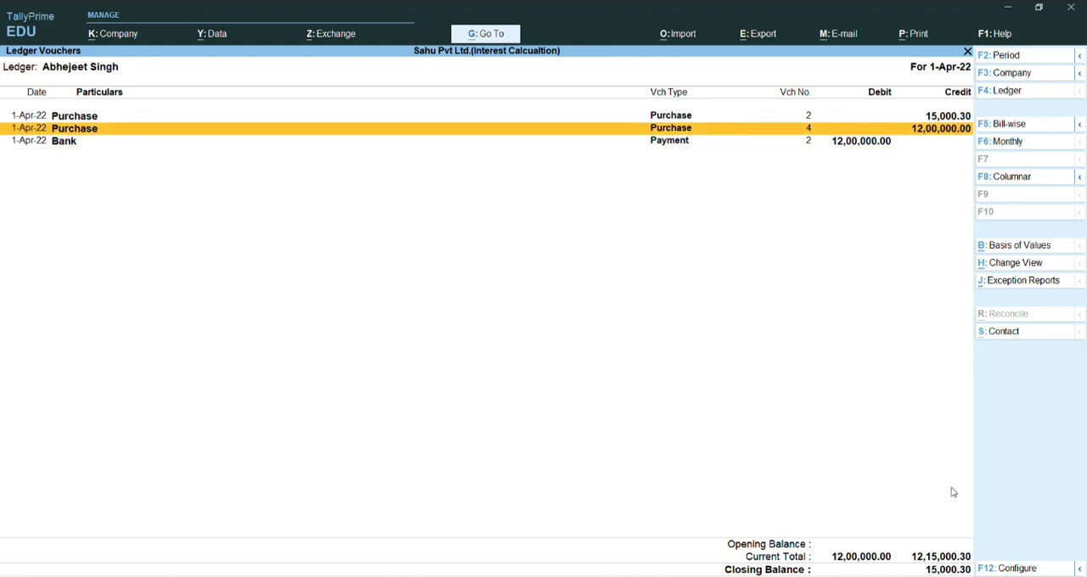